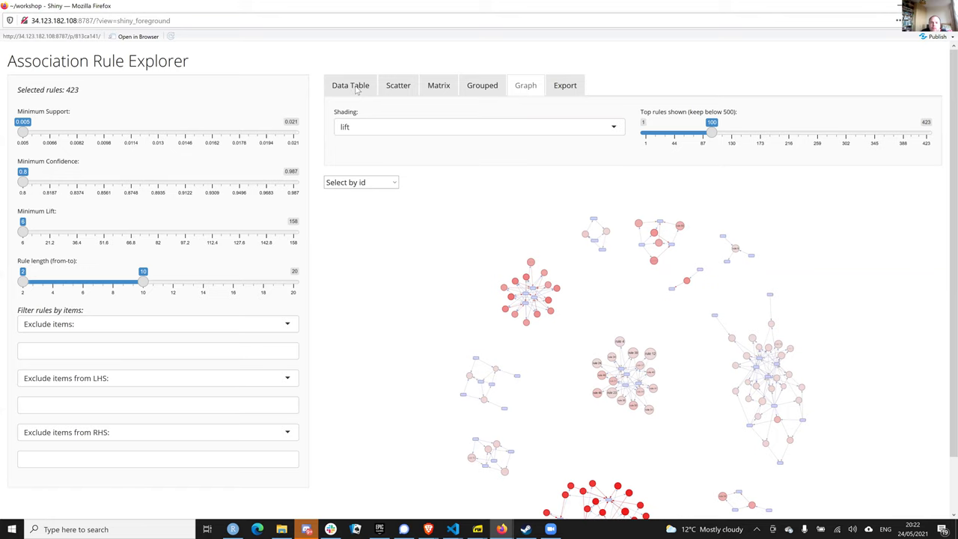
# Show the association rules as a data table.
pyautogui.click(357, 89)
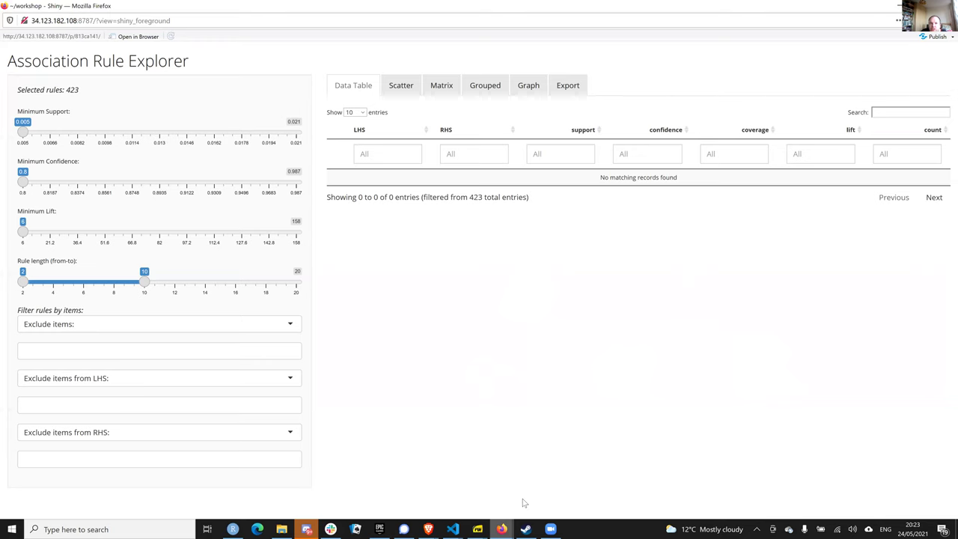
# Switch to the Exploring the Online Retail Dataset page, search the stock code lookup table for 832 and show 50 entries.
pyautogui.click(500, 485)
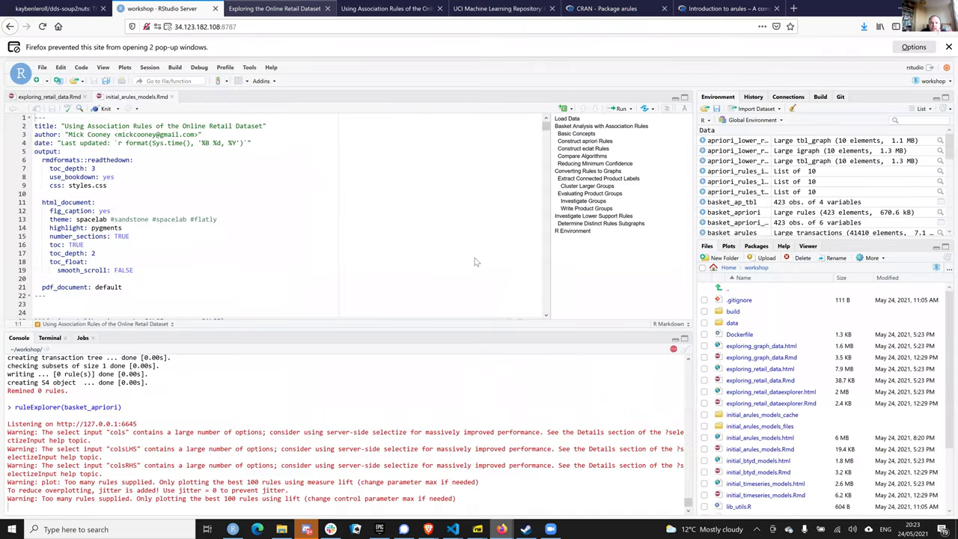
pyautogui.hotkey('ctrl', 'Tab')
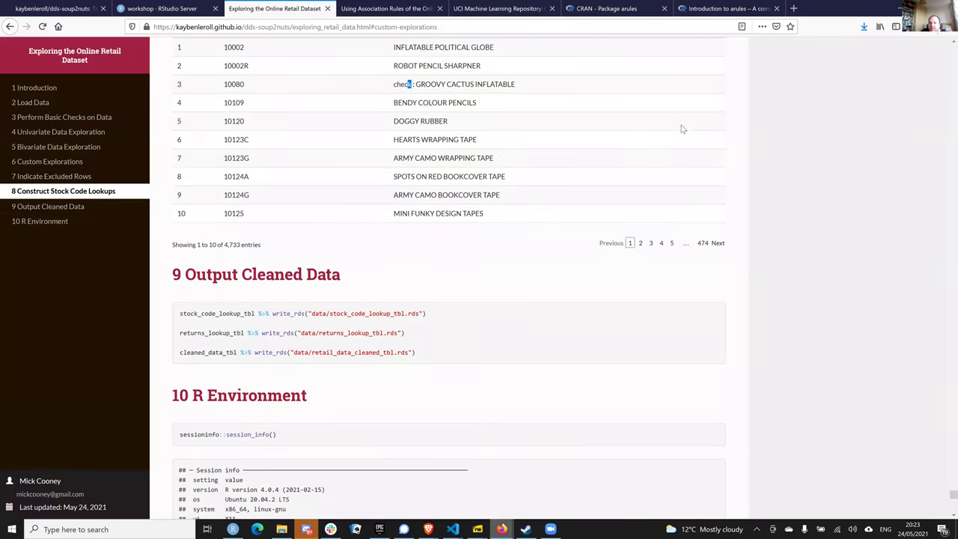
pyautogui.click(681, 122)
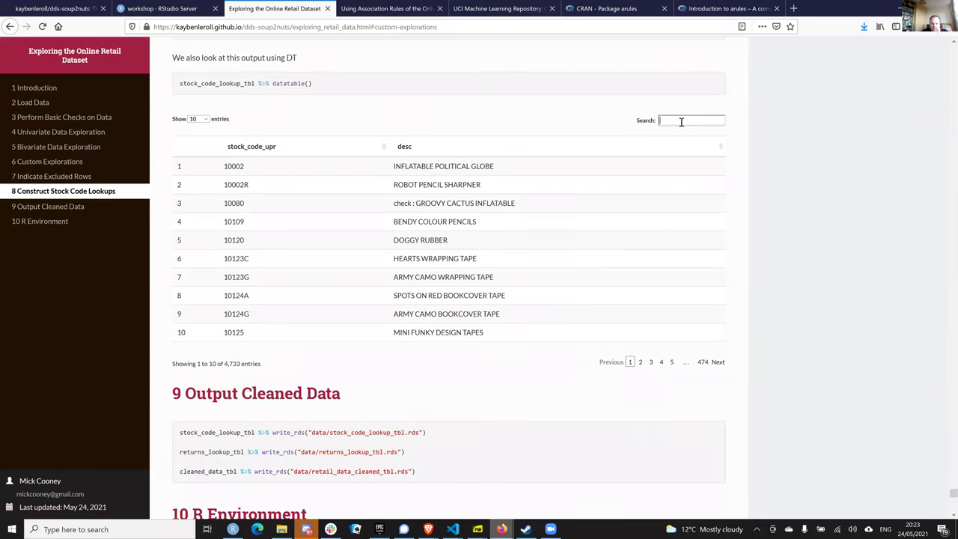
pyautogui.write('832')
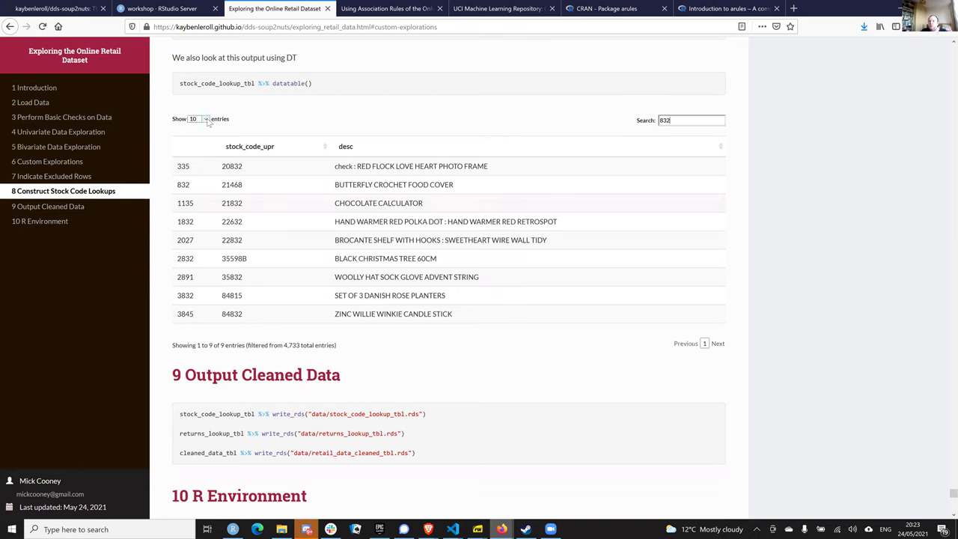
pyautogui.click(197, 118)
pyautogui.click(198, 145)
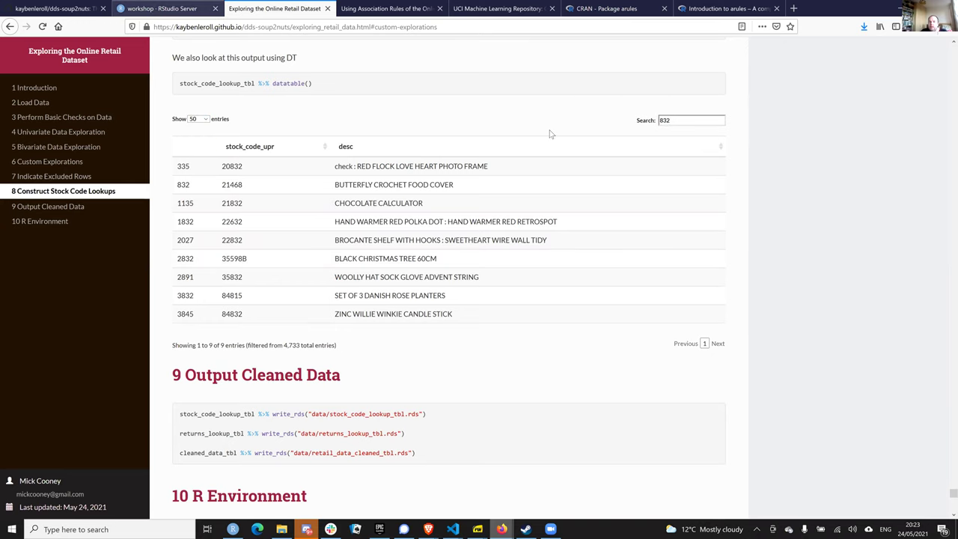
# Return to RStudio and select the datatable() call that ends the item frequency chunk just above the Basic Concepts section.
pyautogui.hotkey('ctrl', 'pageup')
pyautogui.scroll(-3, 132, 242)
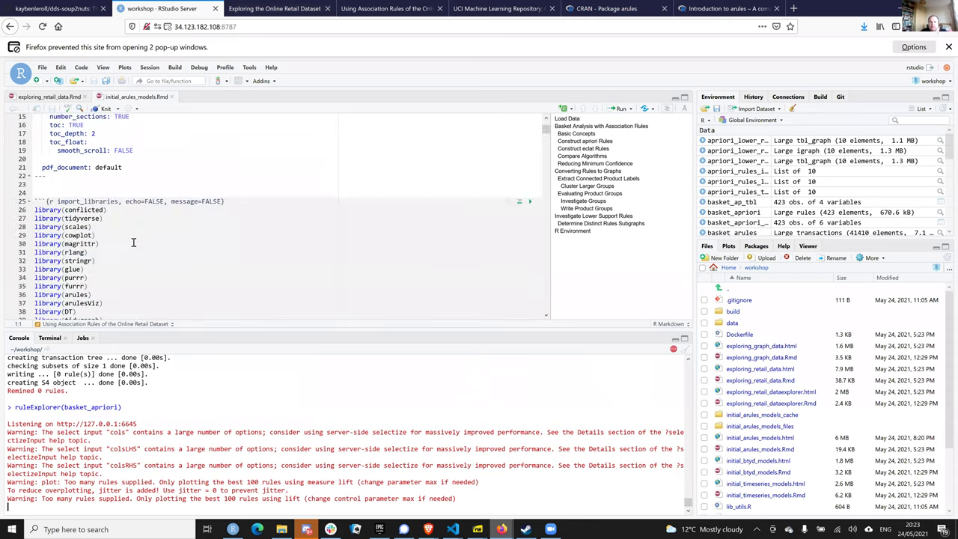
pyautogui.scroll(-3, 60, 203)
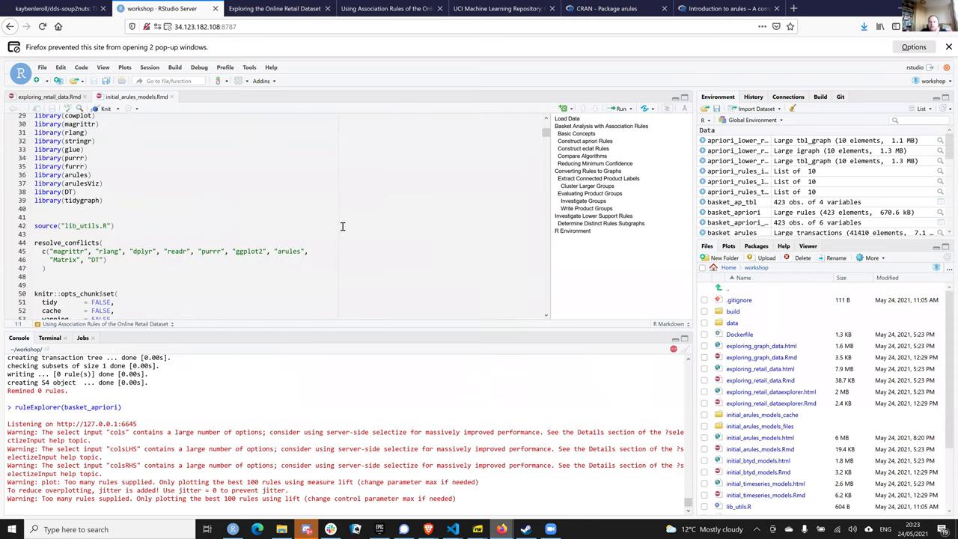
pyautogui.scroll(-5, 343, 225)
pyautogui.scroll(-10, 346, 224)
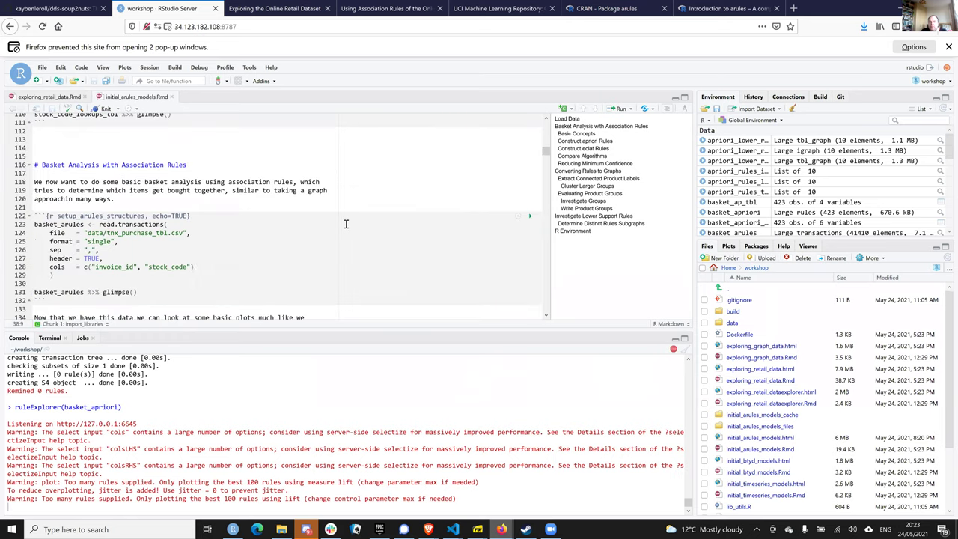
pyautogui.scroll(-2, 346, 223)
pyautogui.scroll(-6, 347, 222)
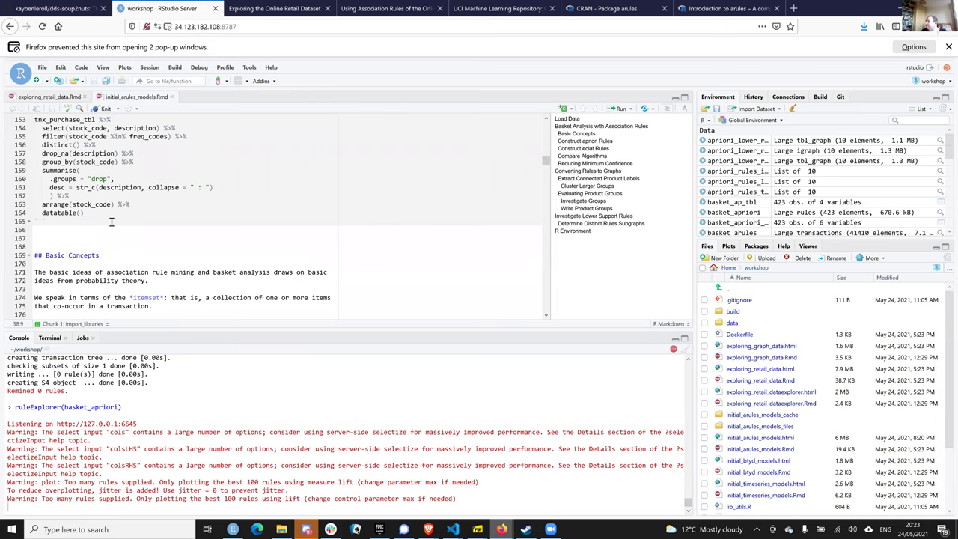
pyautogui.click(43, 213)
pyautogui.hotkey('shift', 'End')
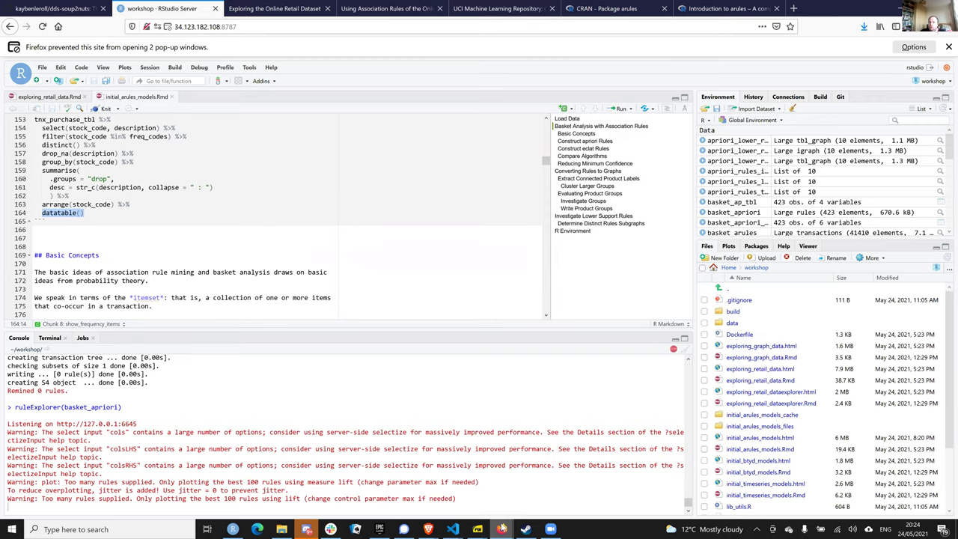
# Switch to the Association Rule Explorer, set the scatter plot's Y axis to lift, and display the rules as a matrix plot.
pyautogui.click(524, 483)
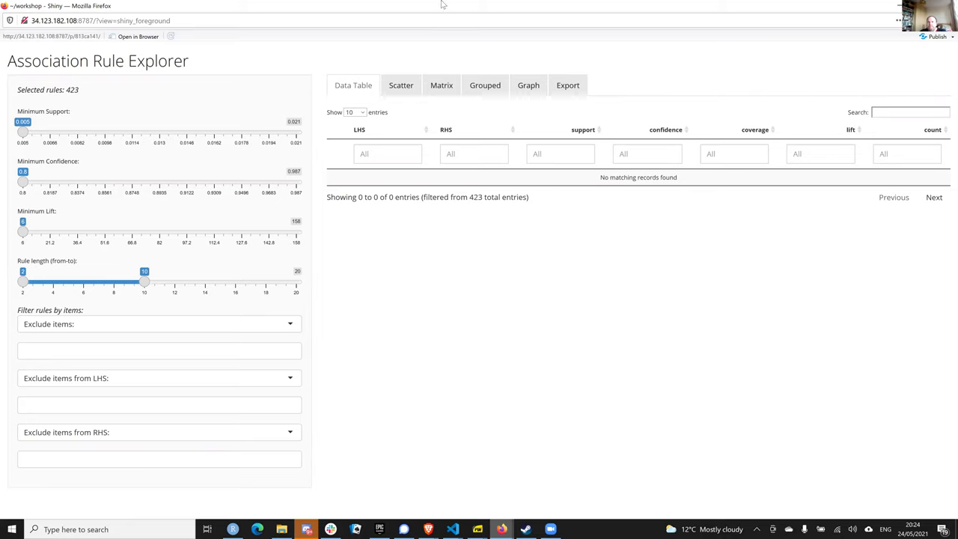
pyautogui.click(402, 89)
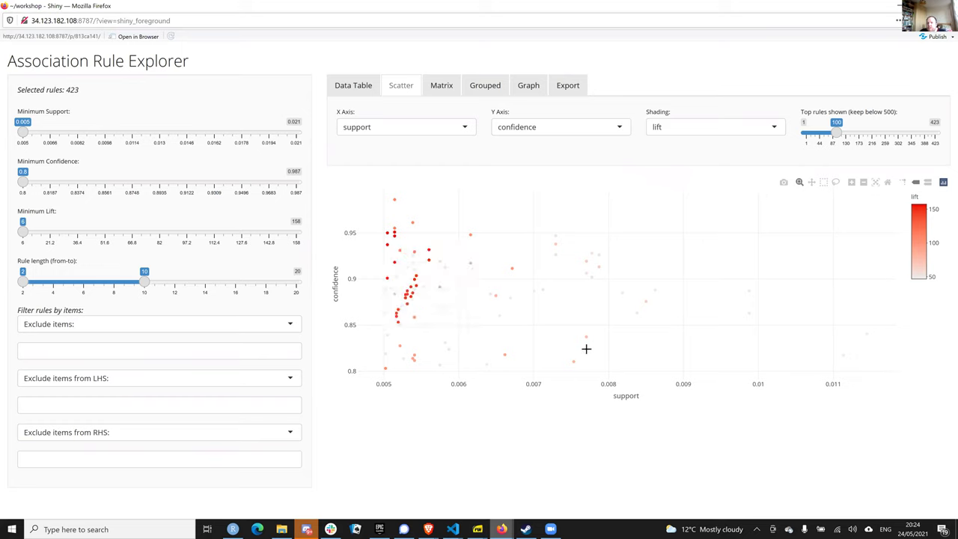
pyautogui.moveTo(572, 360)
pyautogui.click(620, 125)
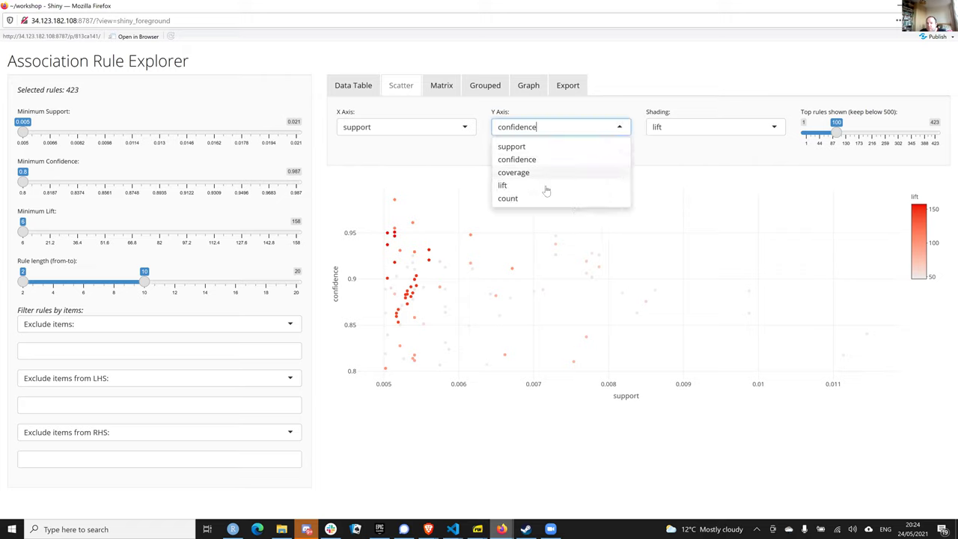
pyautogui.click(541, 189)
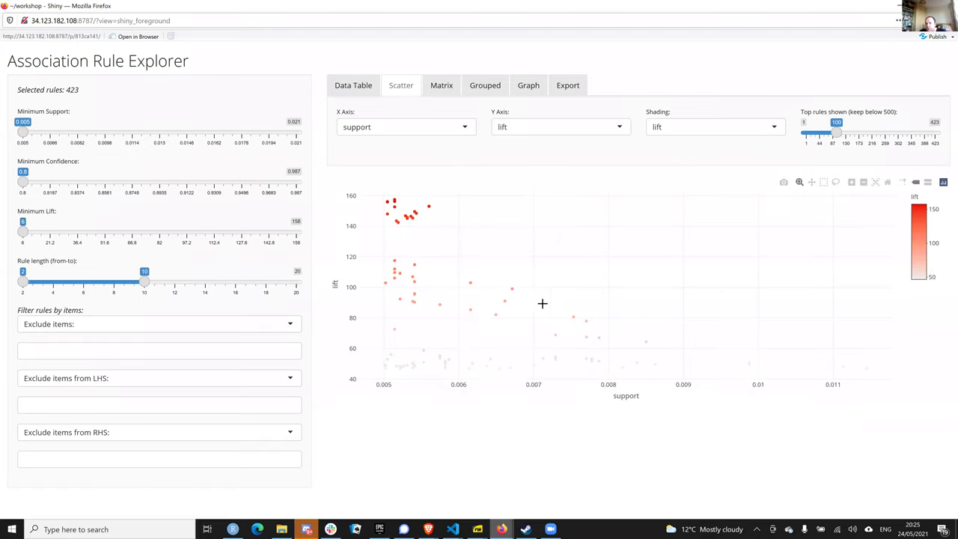
pyautogui.moveTo(513, 288)
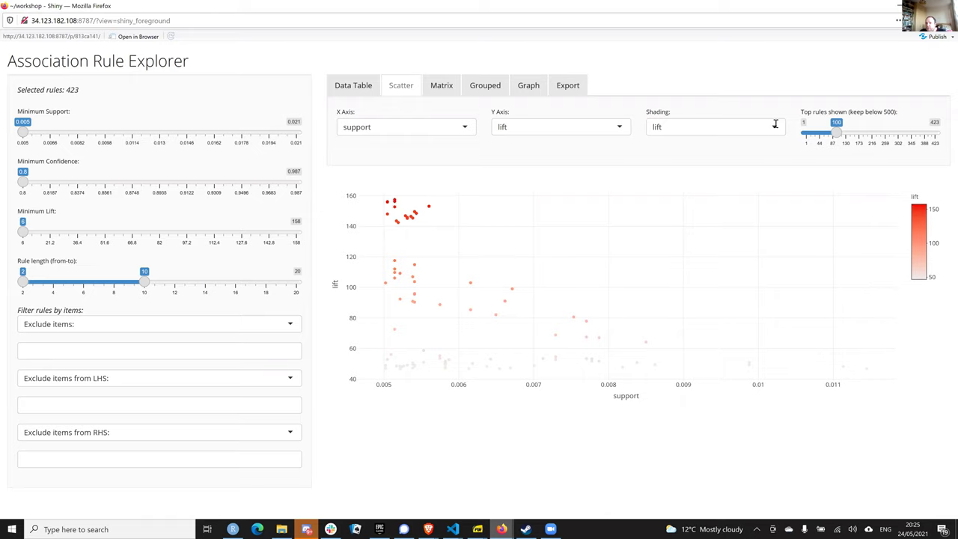
pyautogui.click(730, 131)
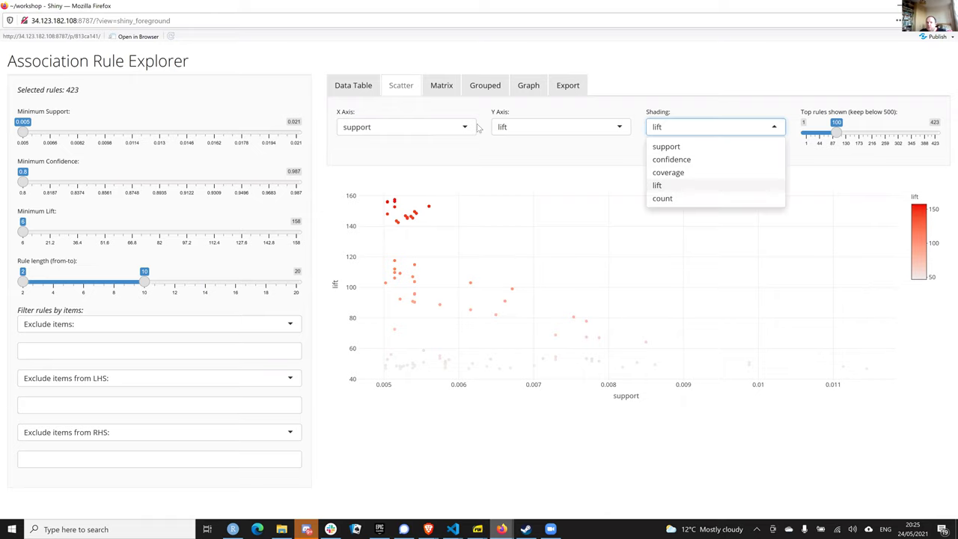
pyautogui.click(440, 86)
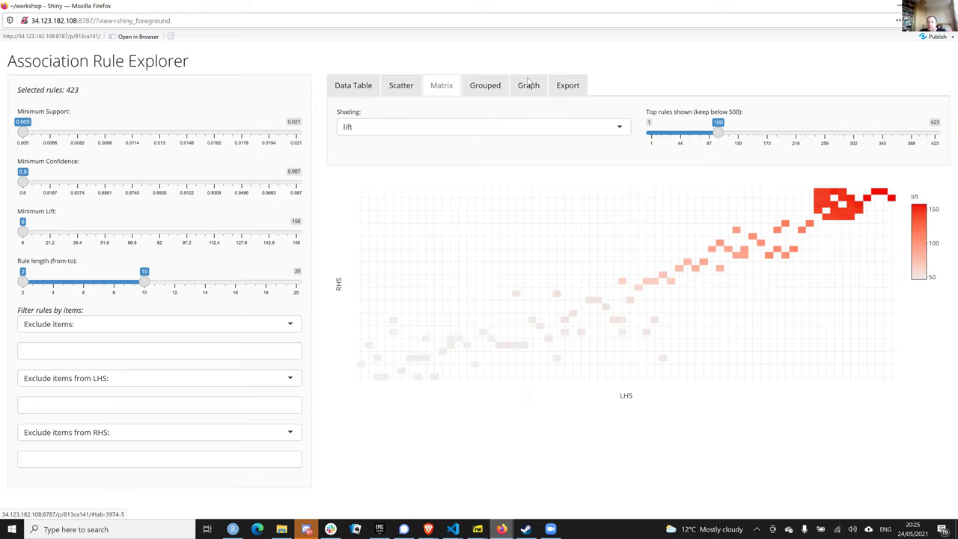
# Export the rules as CSV and save the file as rules.csv in the C: drive's Temp folder.
pyautogui.click(567, 86)
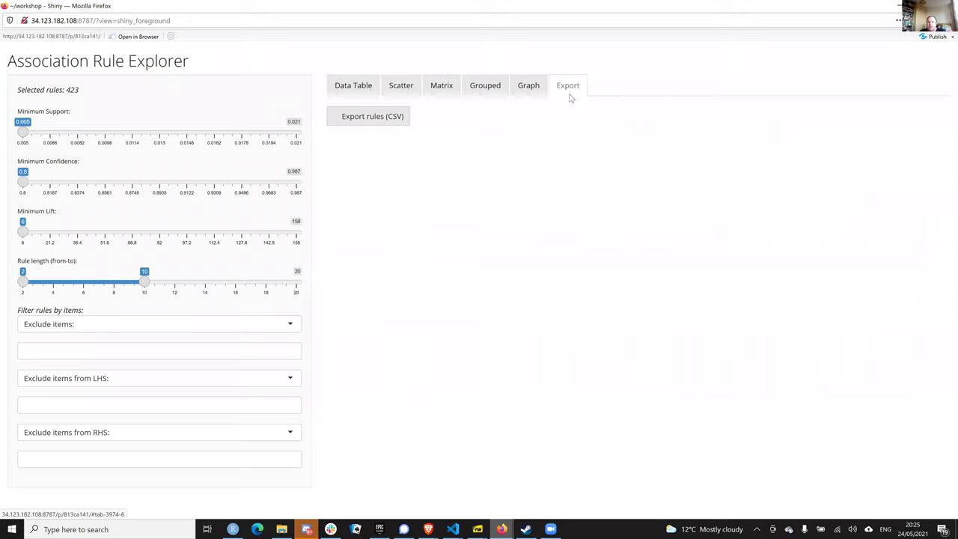
pyautogui.click(389, 123)
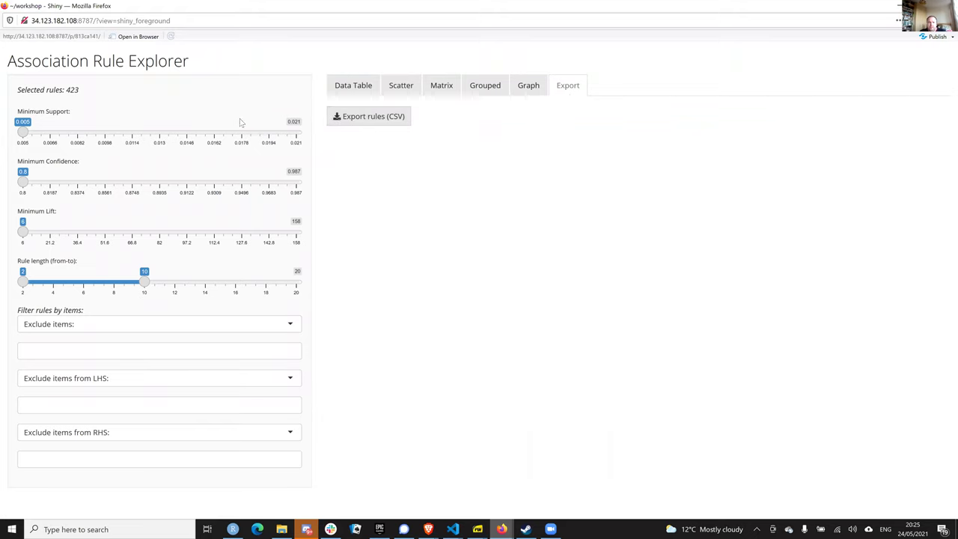
pyautogui.click(376, 124)
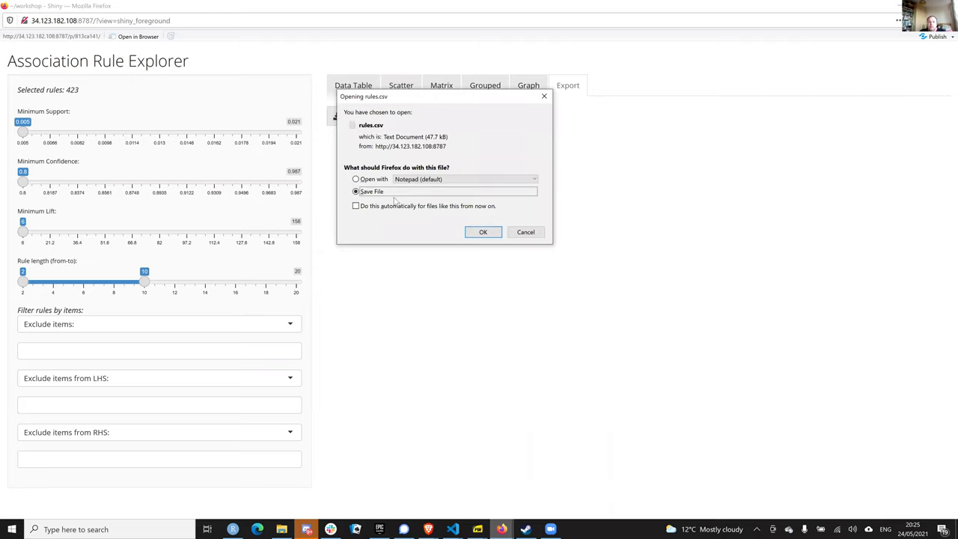
pyautogui.click(474, 232)
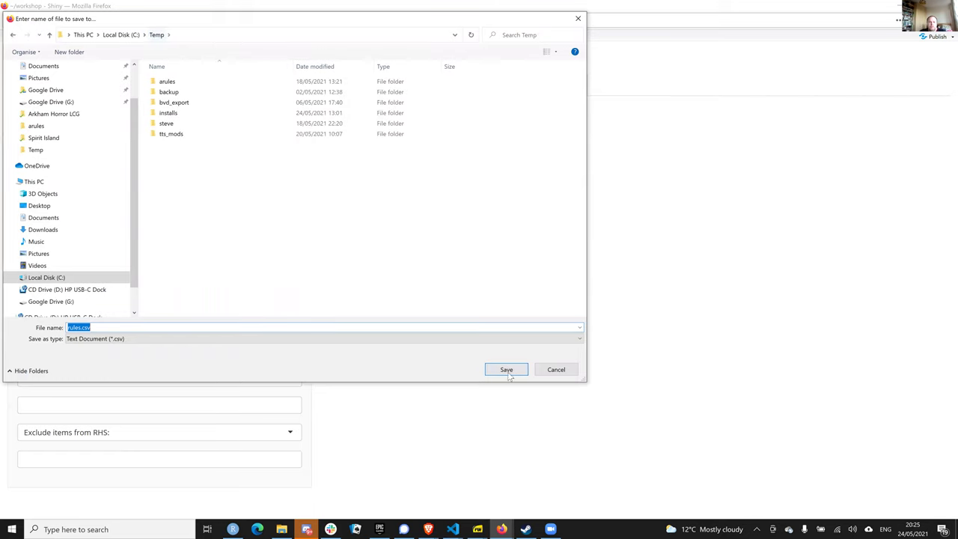
pyautogui.press('Return')
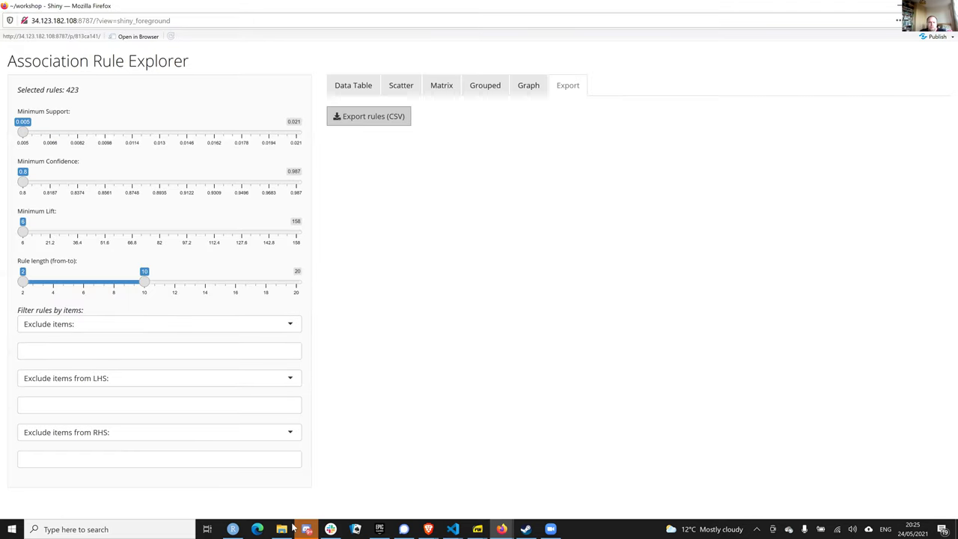
# Switch to File Explorer, view rules.csv from the Temp folder in Notepad without making it the default app, and close the file.
pyautogui.hotkey('alt', 'Tab')
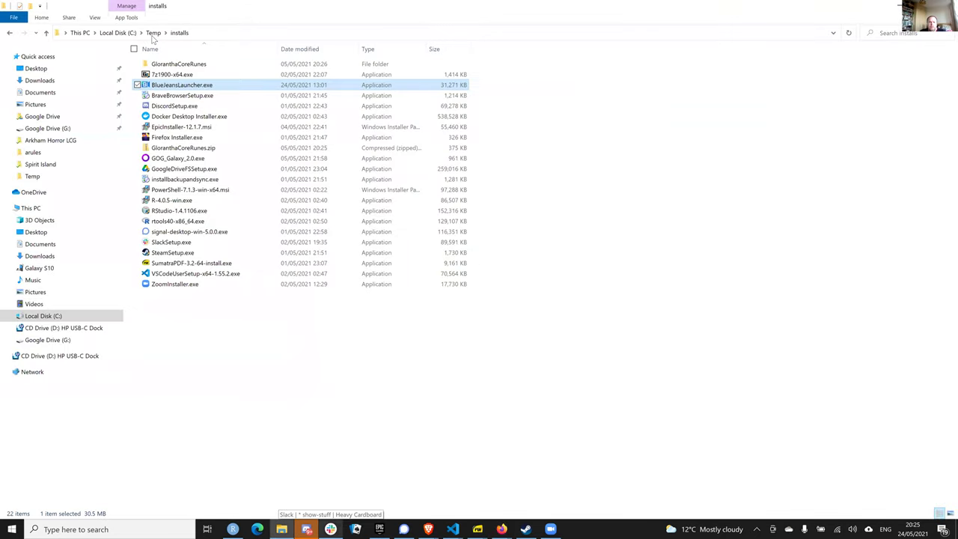
pyautogui.click(153, 35)
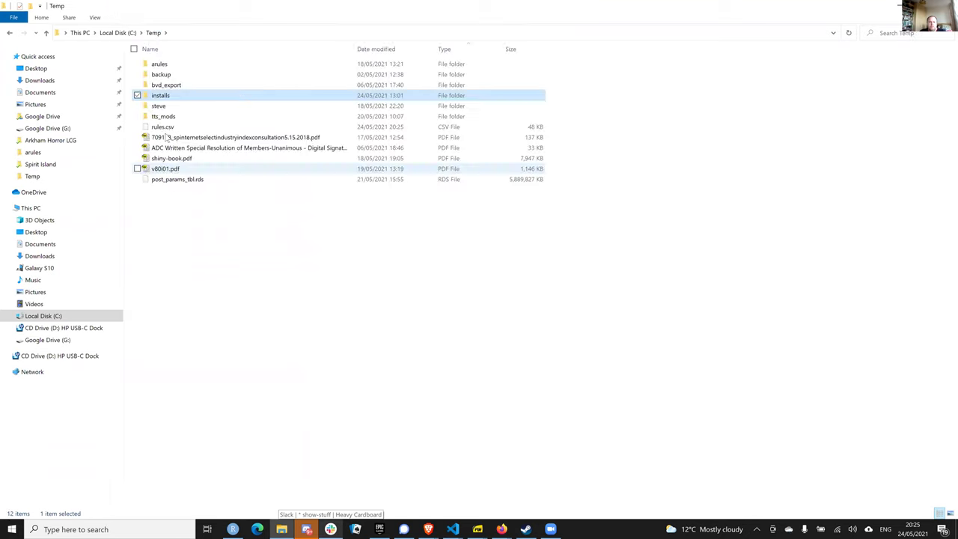
pyautogui.click(376, 128)
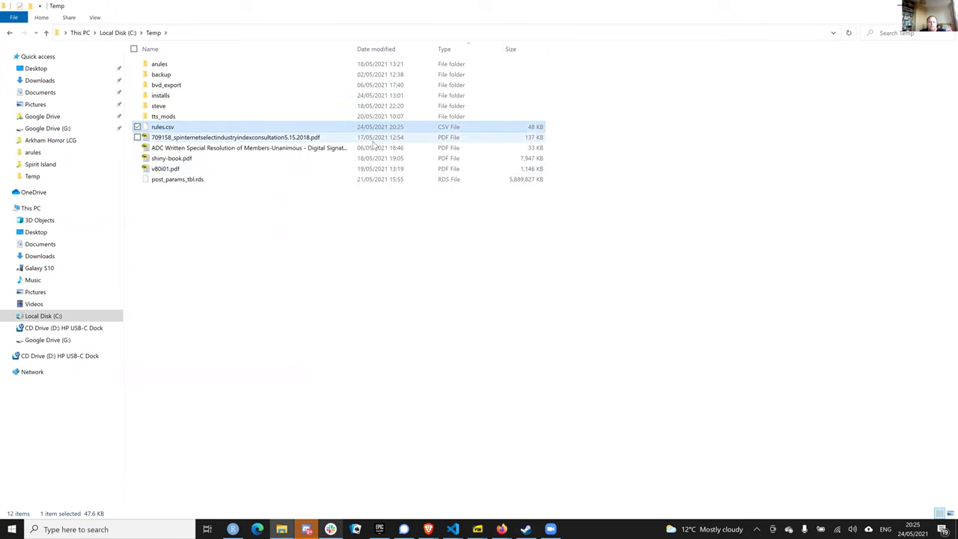
pyautogui.doubleClick(201, 129)
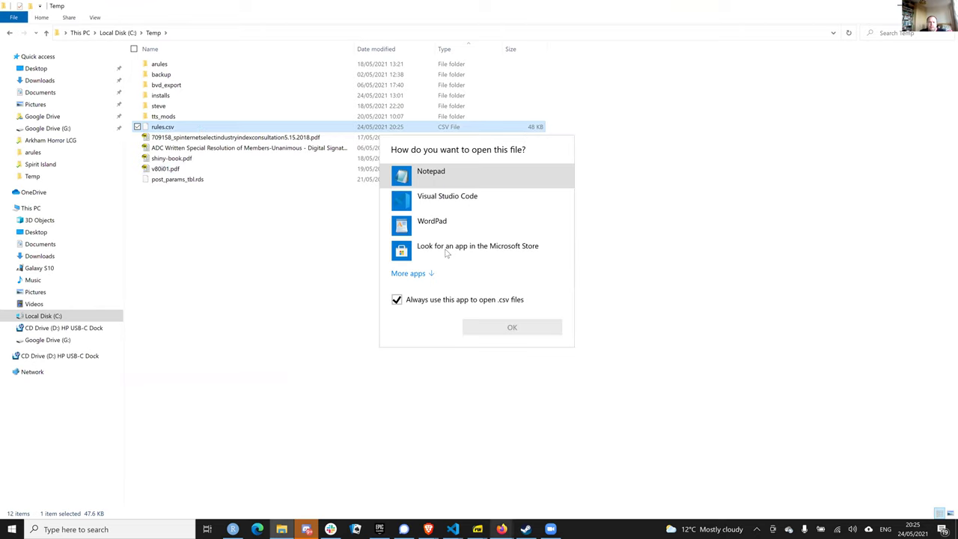
pyautogui.click(396, 299)
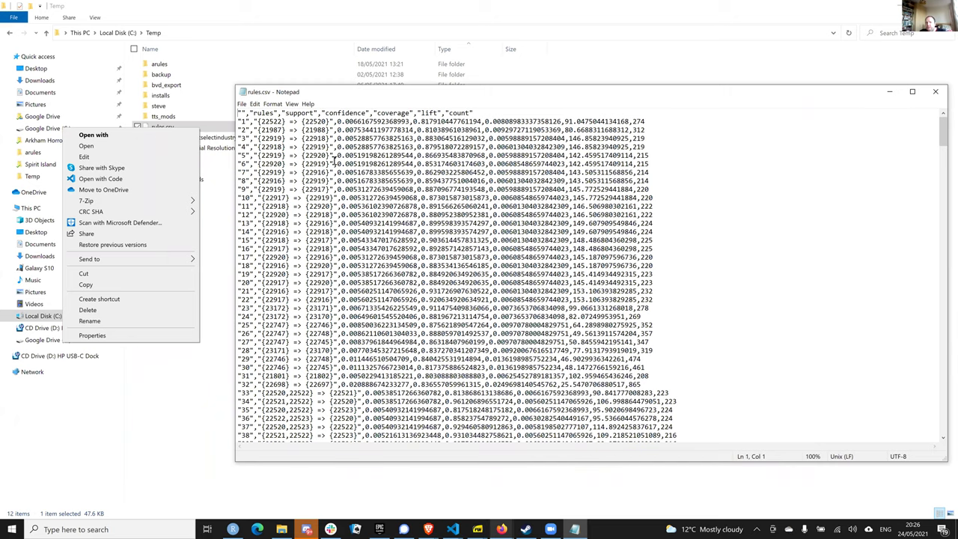
pyautogui.click(936, 92)
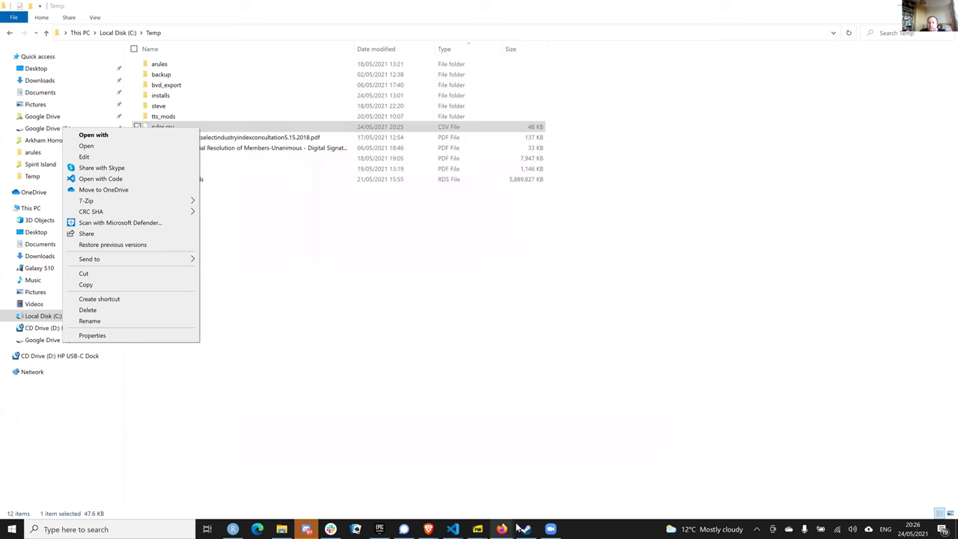
# Return to the Association Rule Explorer and examine the rule clusters and their stock codes in the graph view up close.
pyautogui.click(502, 529)
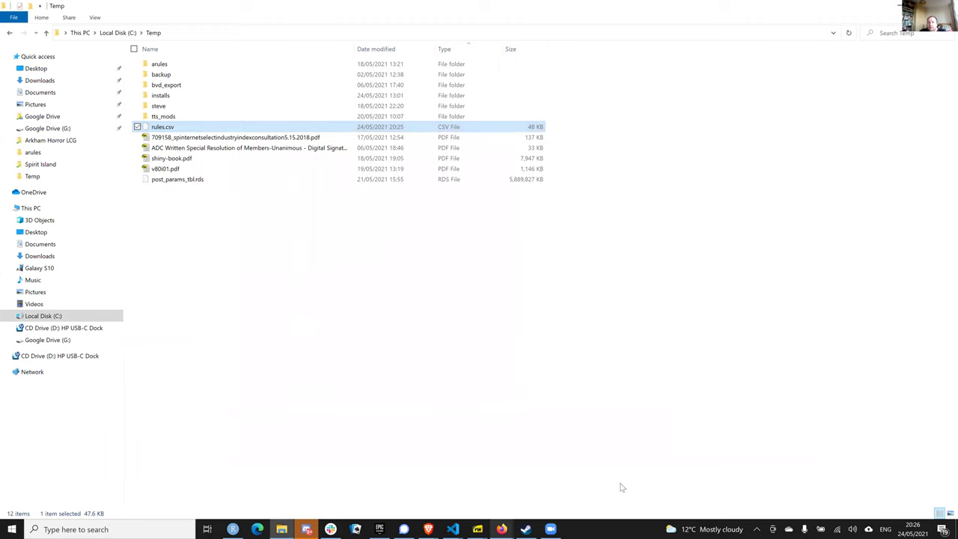
pyautogui.hotkey('alt', 'Tab')
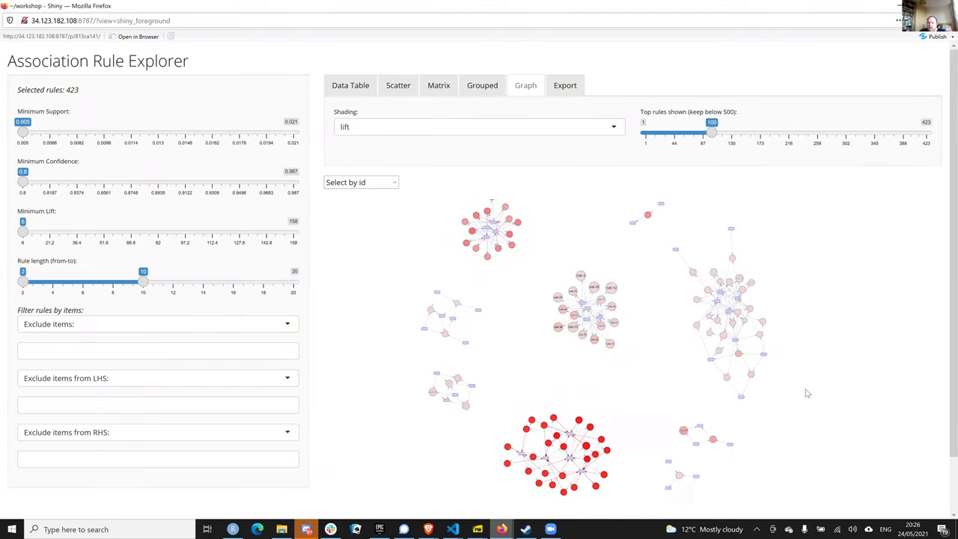
pyautogui.scroll(-3, 807, 392)
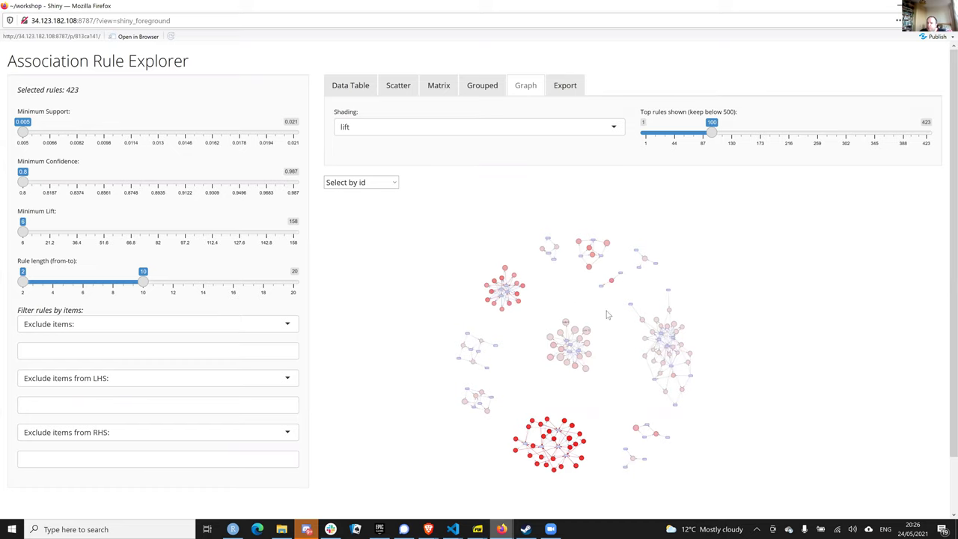
pyautogui.click(627, 365)
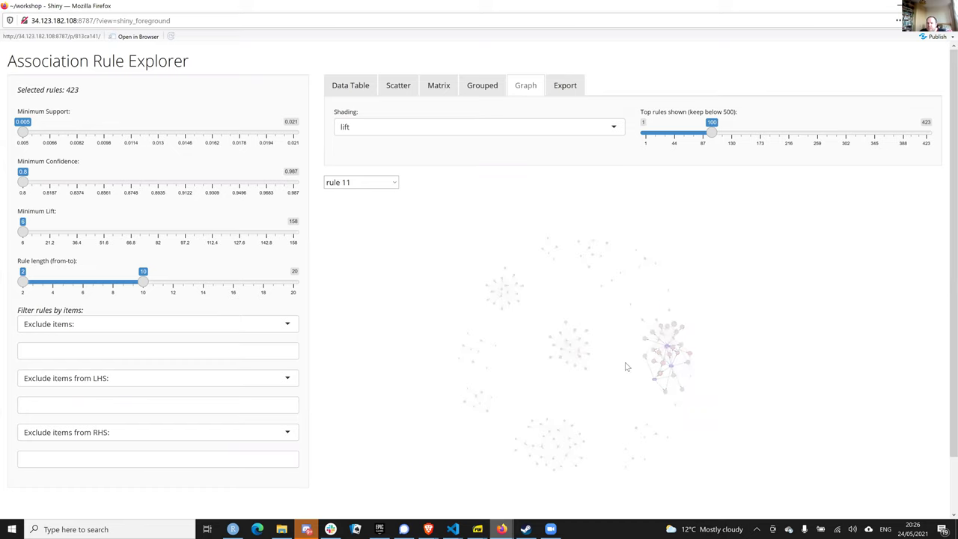
pyautogui.click(599, 364)
pyautogui.scroll(3, 597, 364)
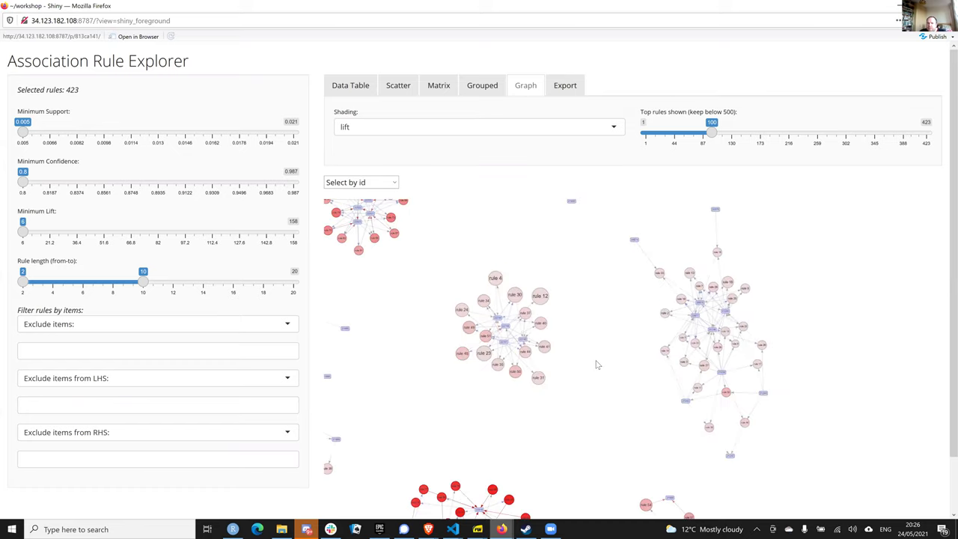
pyautogui.scroll(3, 566, 294)
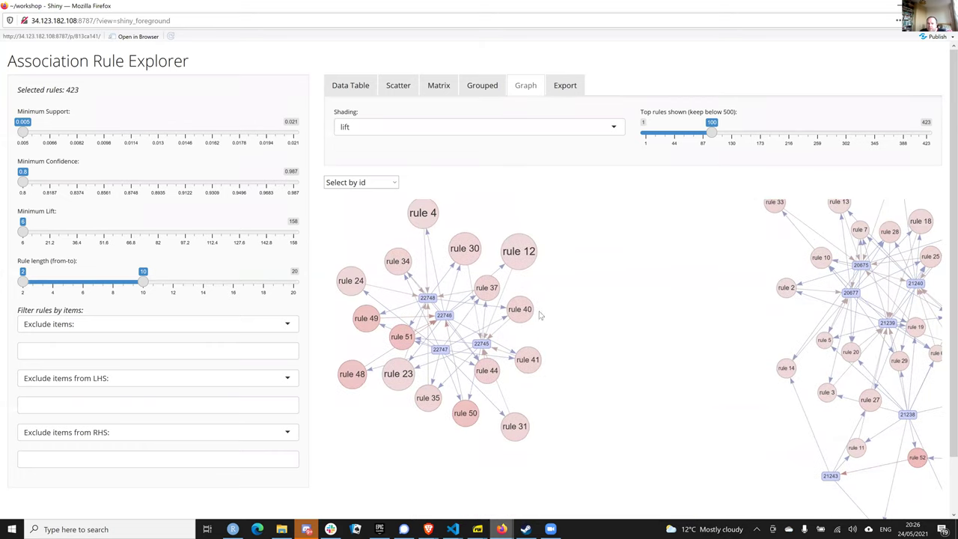
# Highlight the rules connected to stock codes 22748 and 22746 in the graph, clearing the selection each time.
pyautogui.click(479, 307)
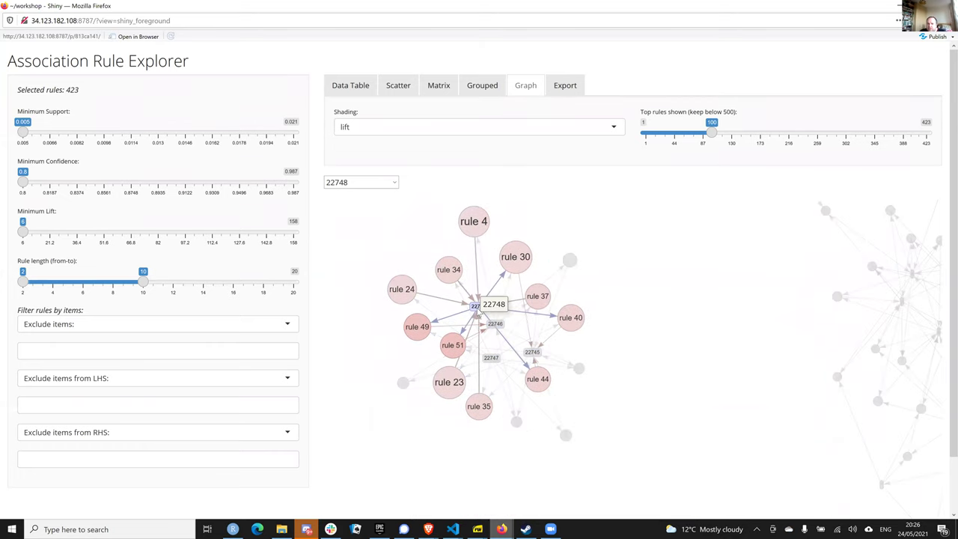
pyautogui.click(432, 327)
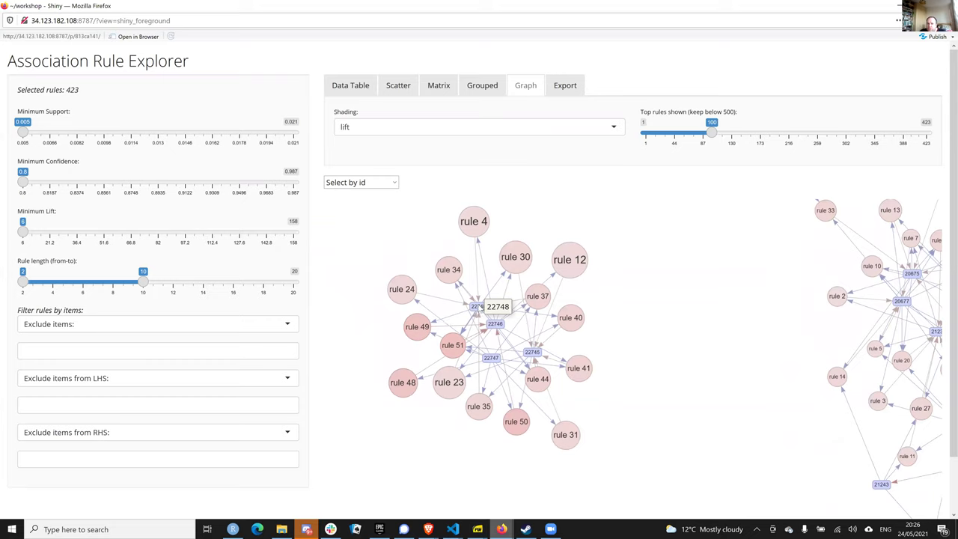
pyautogui.click(500, 329)
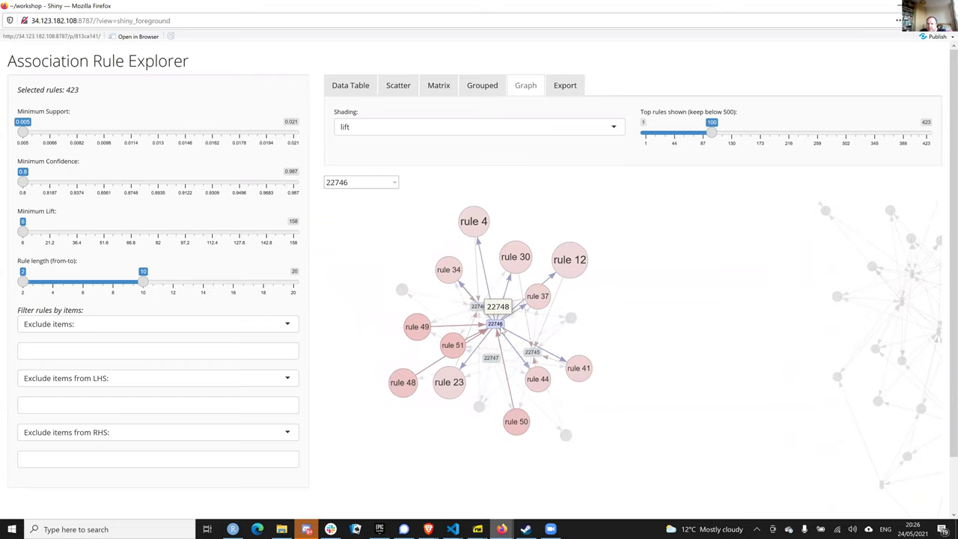
pyautogui.click(478, 308)
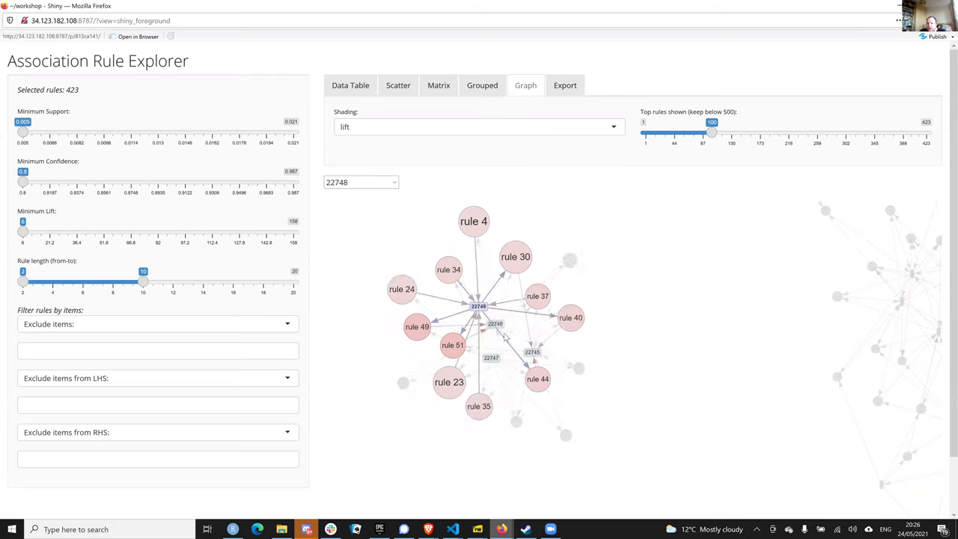
pyautogui.click(477, 309)
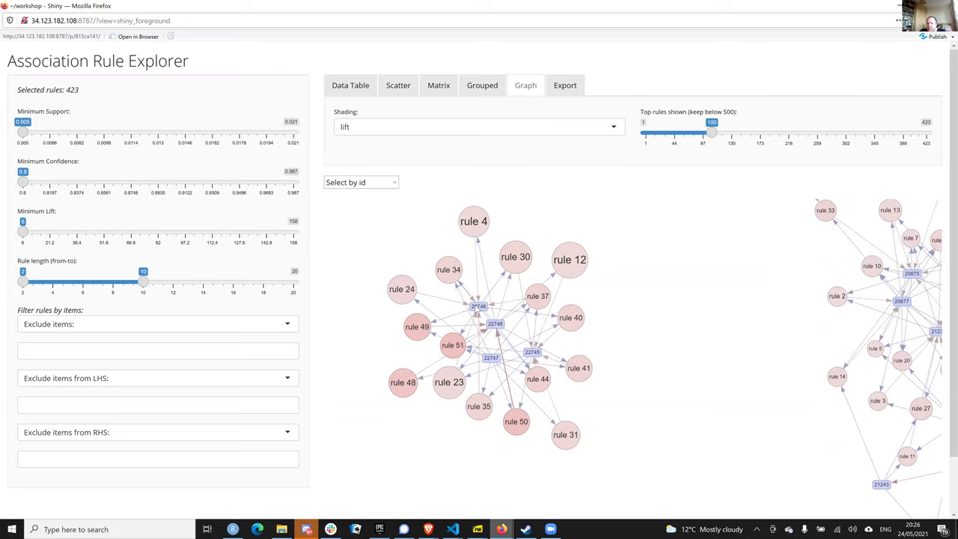
pyautogui.click(478, 307)
pyautogui.click(478, 307)
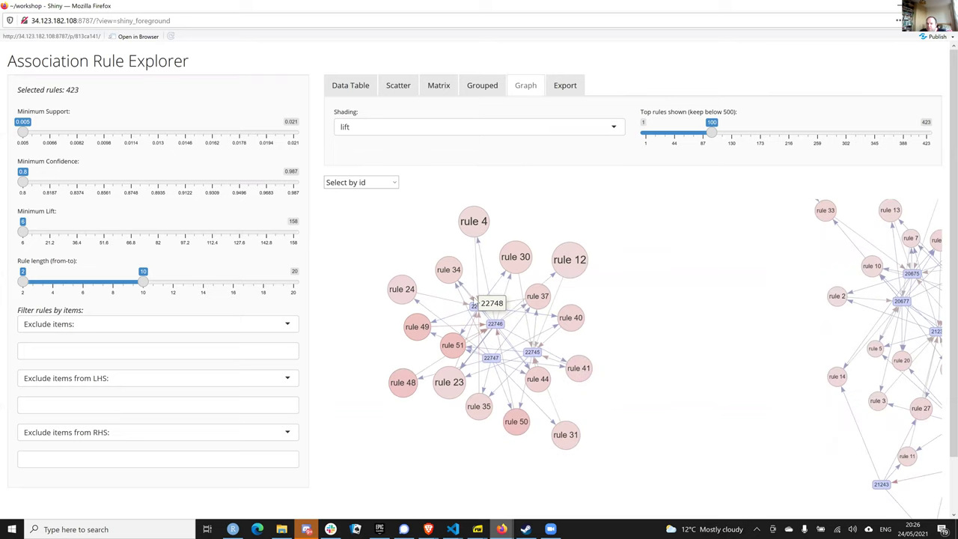
pyautogui.click(418, 335)
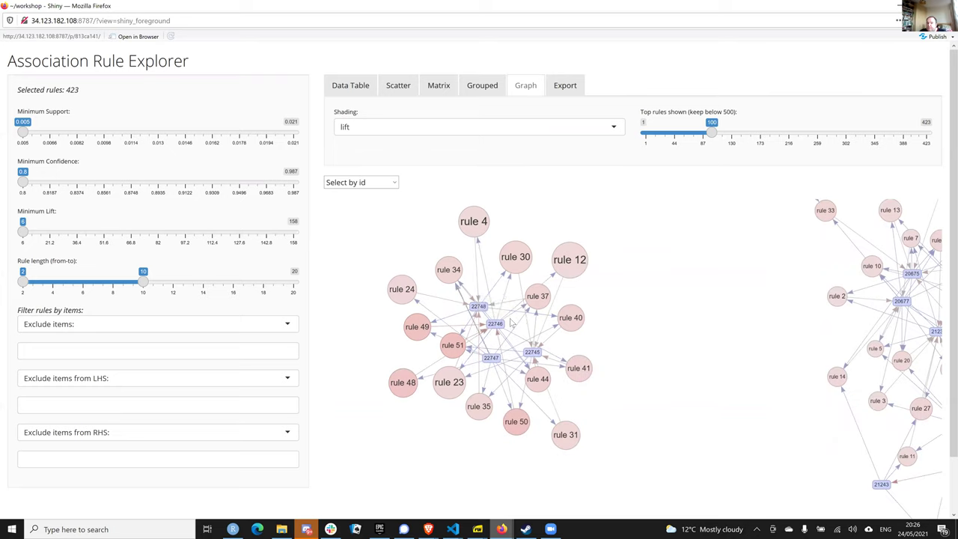
pyautogui.click(473, 342)
# Compare all the rule clusters across the whole graph, from the overview down to the central cluster around rule 12.
pyautogui.scroll(-2, 666, 357)
pyautogui.scroll(-2, 666, 358)
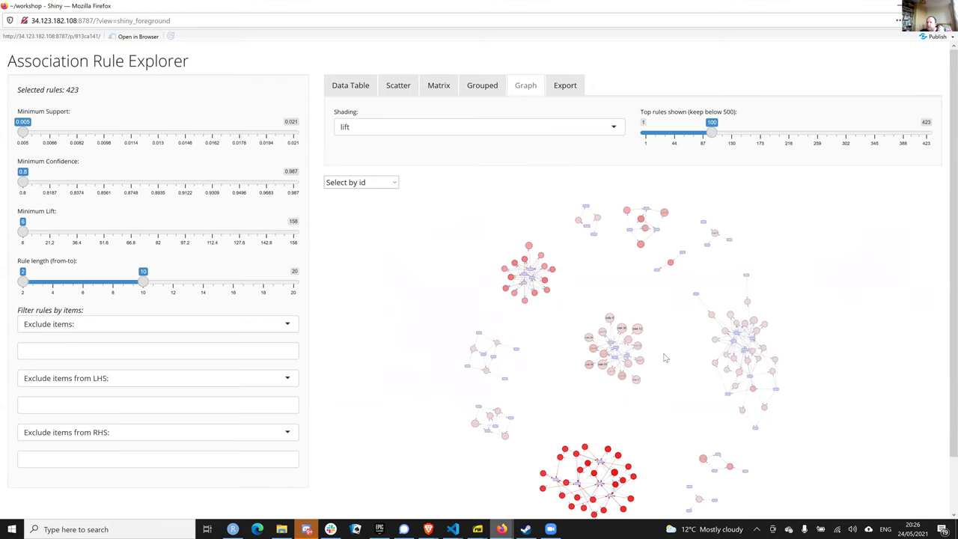
pyautogui.scroll(-1, 795, 351)
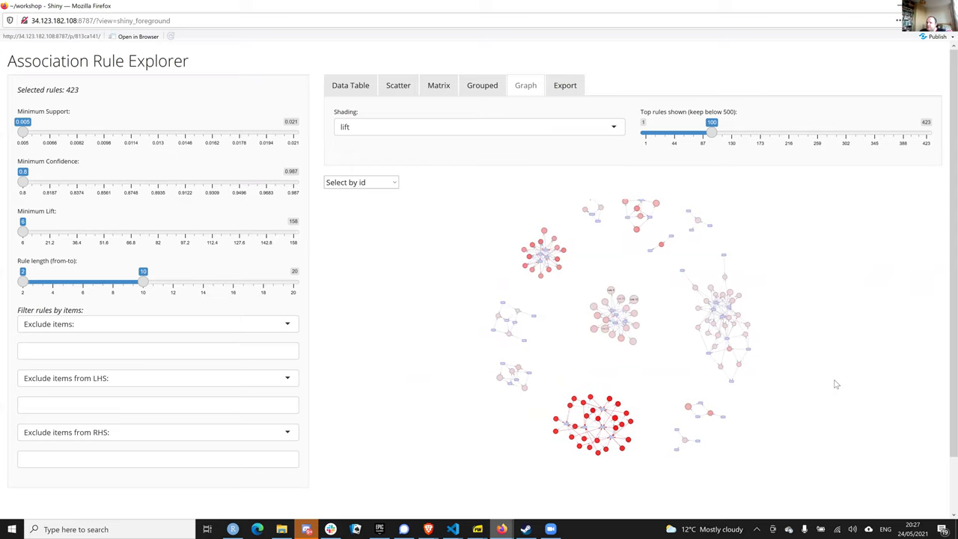
pyautogui.scroll(-1, 835, 384)
pyautogui.scroll(-1, 836, 384)
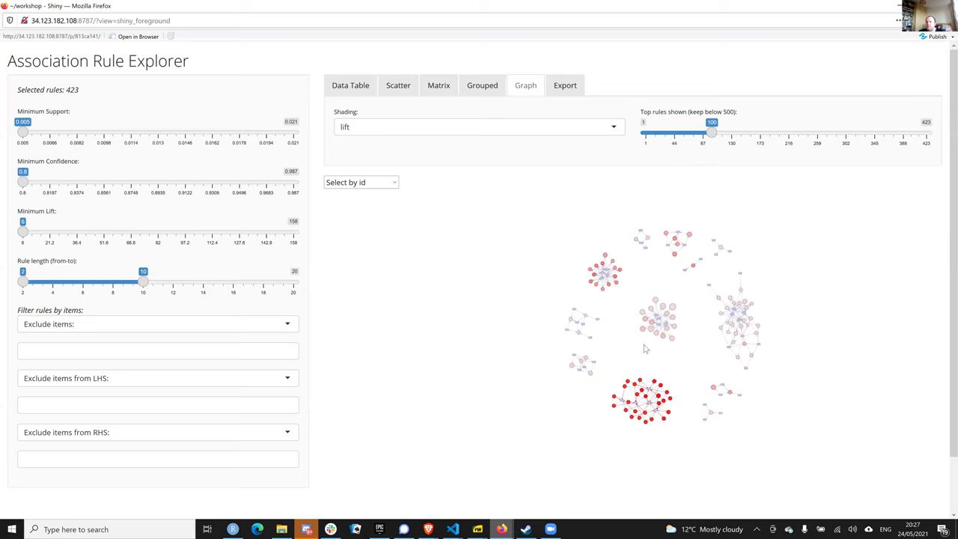
pyautogui.scroll(1, 644, 349)
pyautogui.scroll(2, 624, 269)
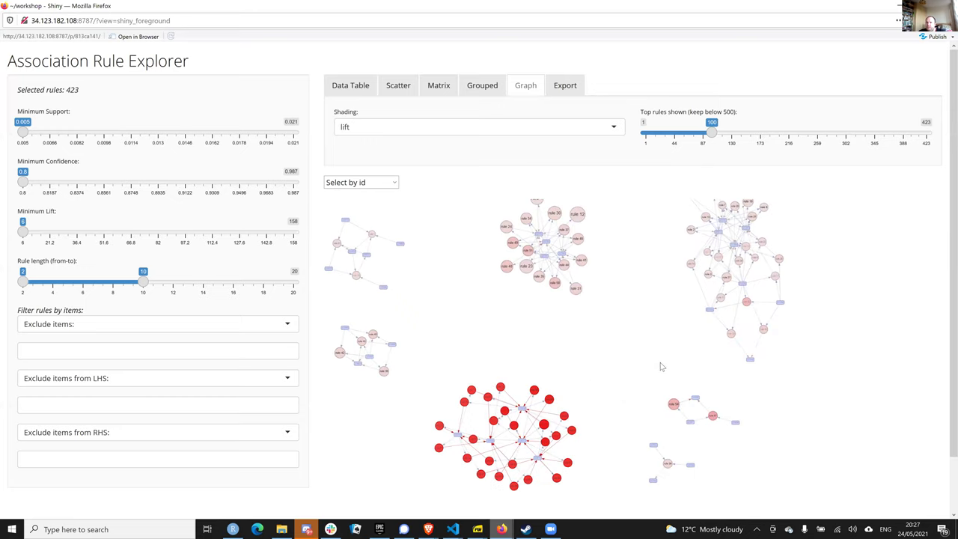
pyautogui.scroll(1, 661, 373)
pyautogui.scroll(1, 522, 306)
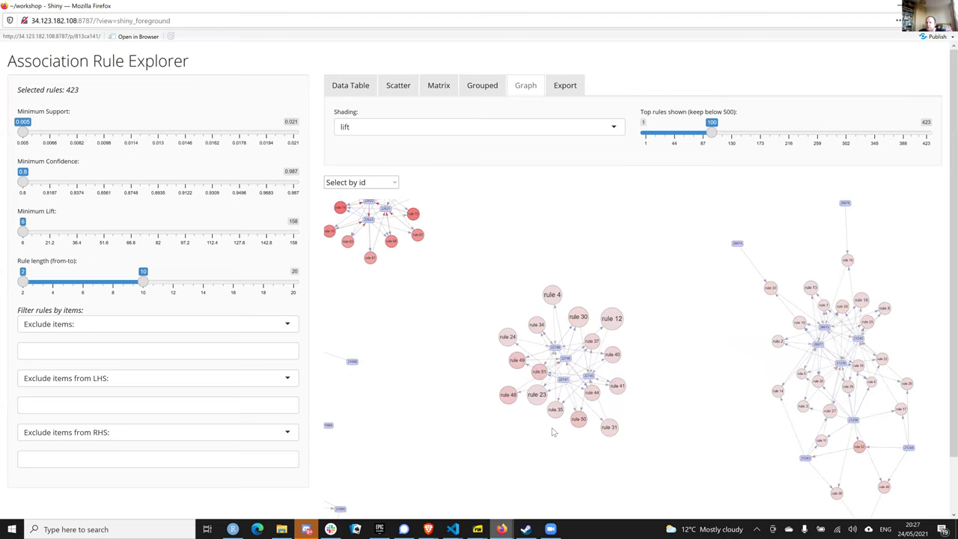
# Inspect rule 30's details and the rules linked to stock code 22748 in the central cluster, then clear the highlighting.
pyautogui.click(581, 319)
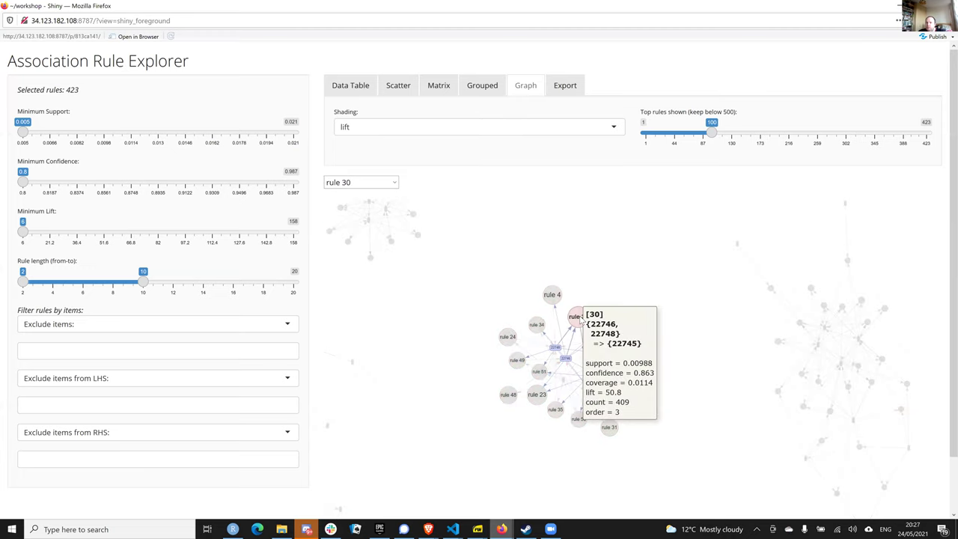
pyautogui.click(569, 359)
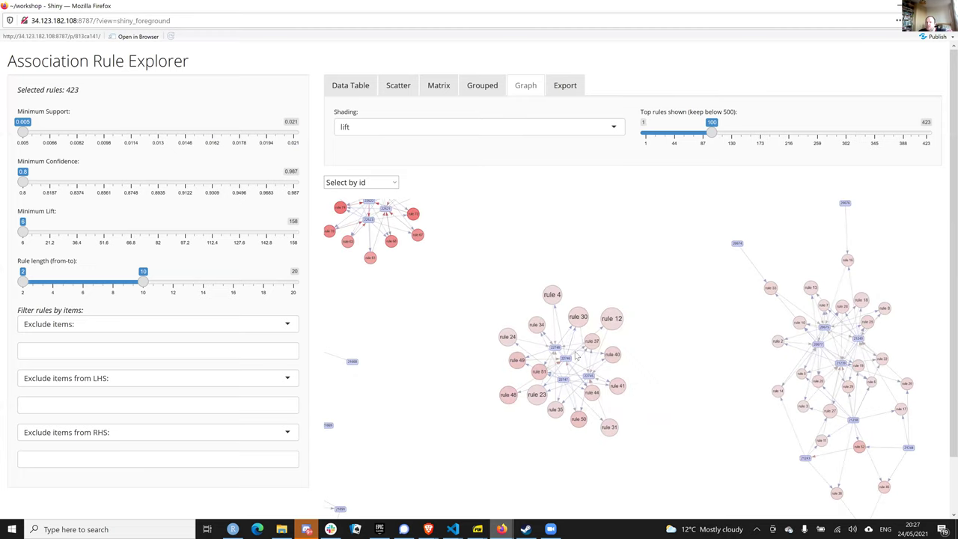
pyautogui.click(555, 349)
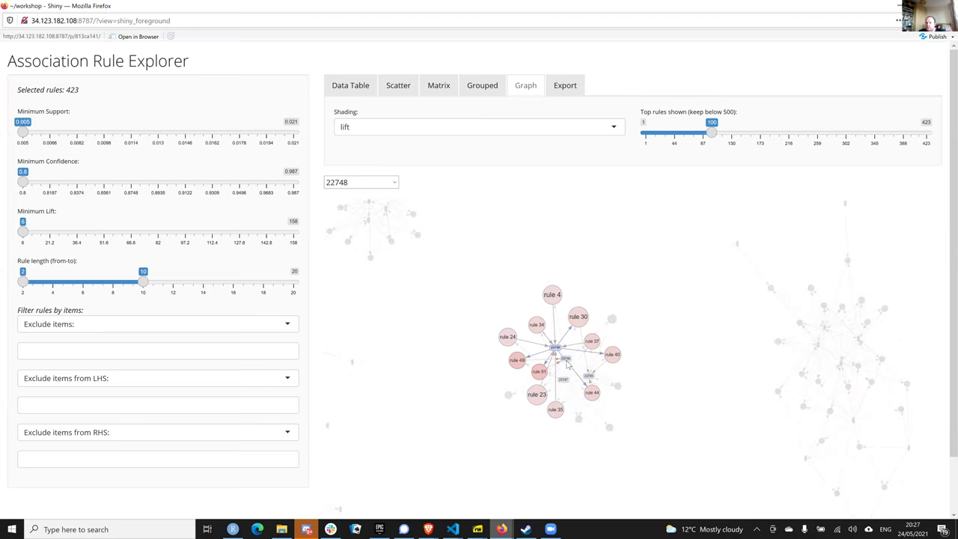
pyautogui.click(588, 376)
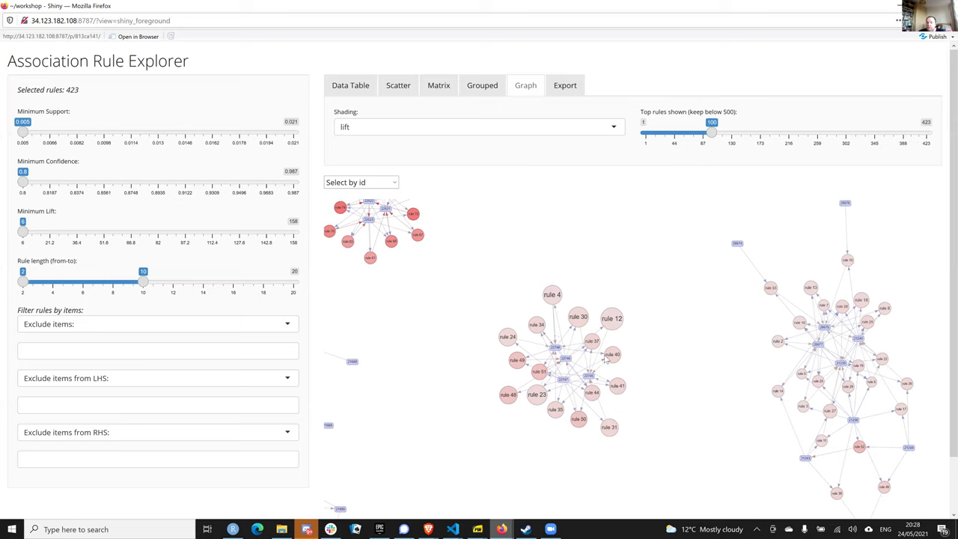
pyautogui.scroll(-5, 705, 396)
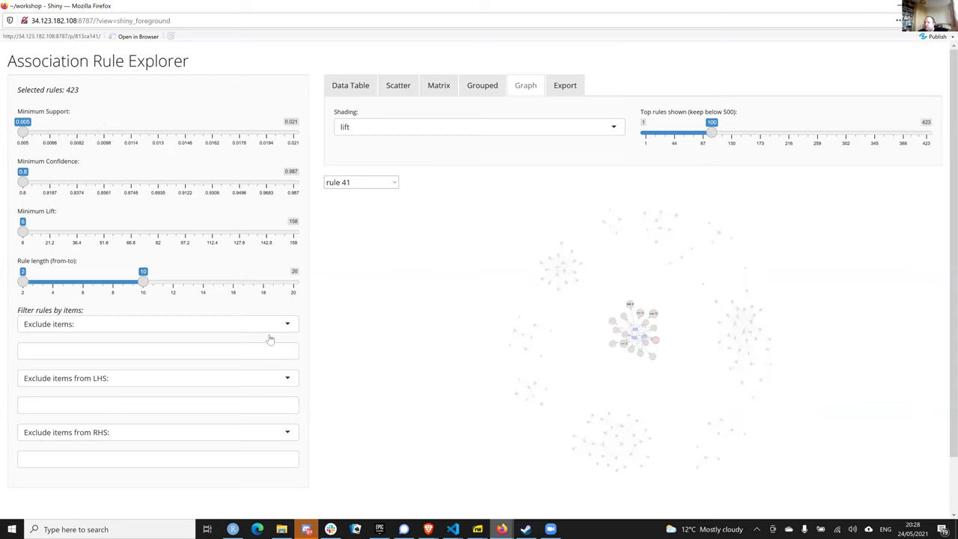
pyautogui.click(344, 447)
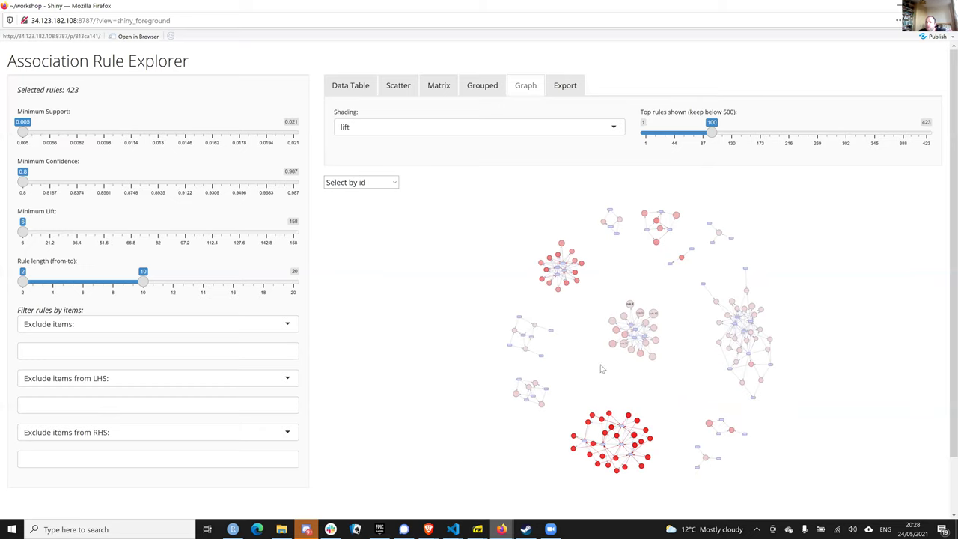
# Highlight the items linked to rule 40 in the central cluster, clear the selection, and return to the full graph.
pyautogui.scroll(2, 643, 371)
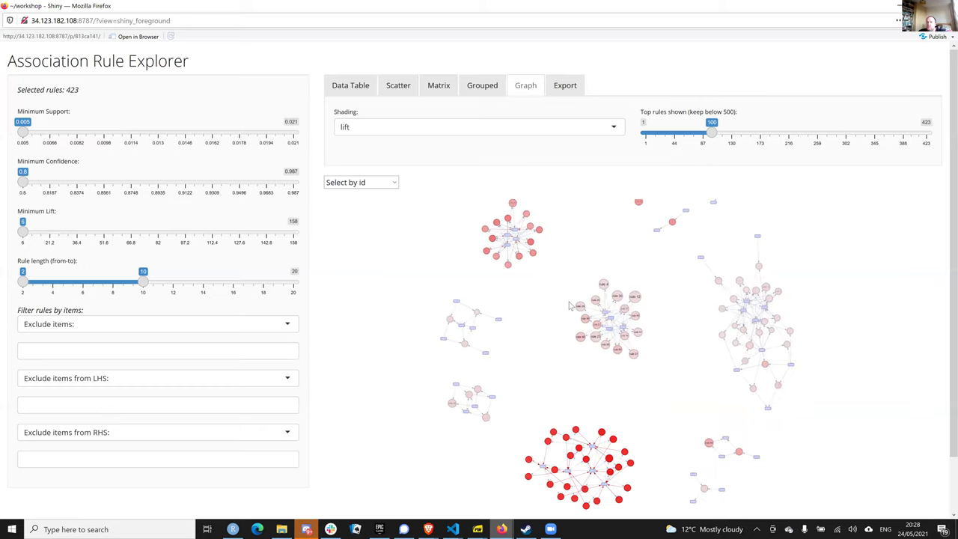
pyautogui.scroll(1, 615, 307)
pyautogui.click(615, 310)
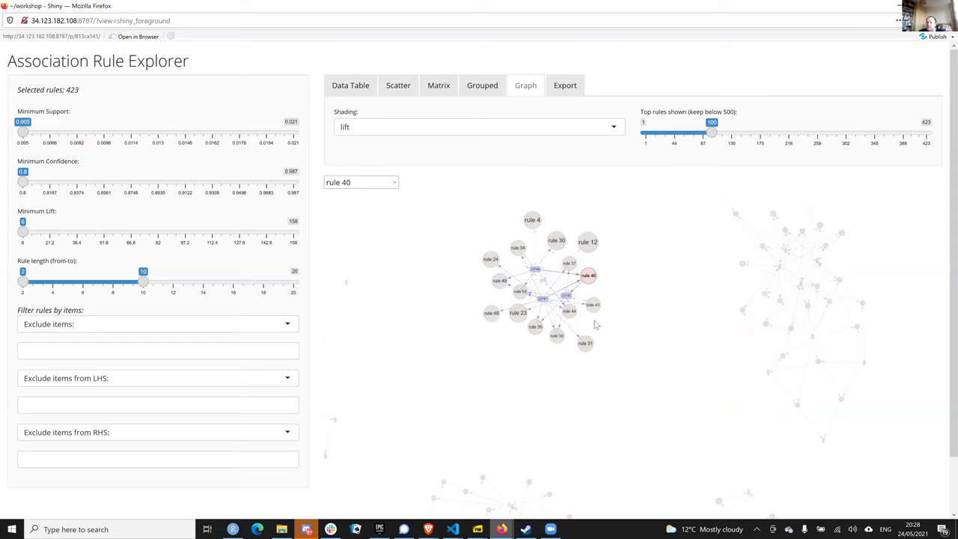
pyautogui.click(593, 329)
pyautogui.scroll(-5, 592, 329)
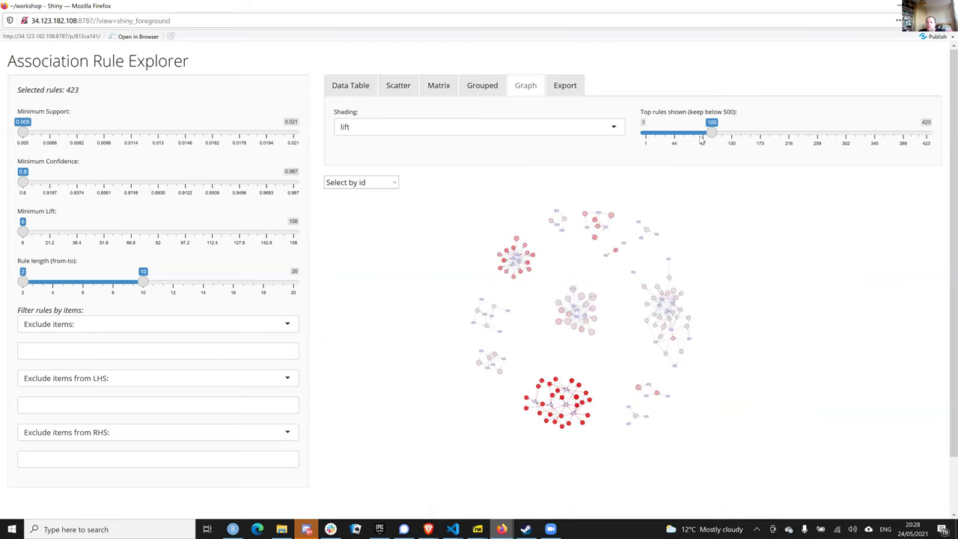
# Increase the number of top rules shown in the graph to 269.
pyautogui.click(780, 141)
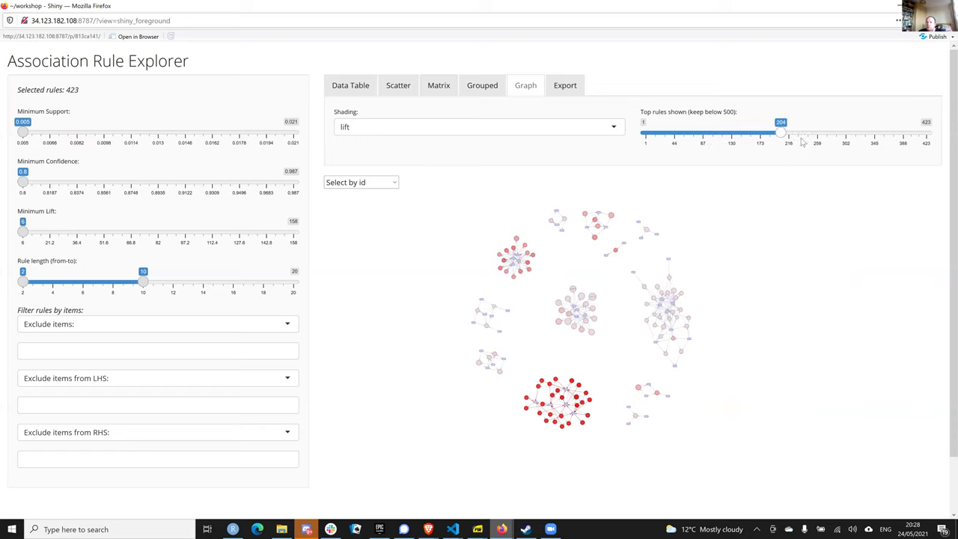
pyautogui.click(820, 140)
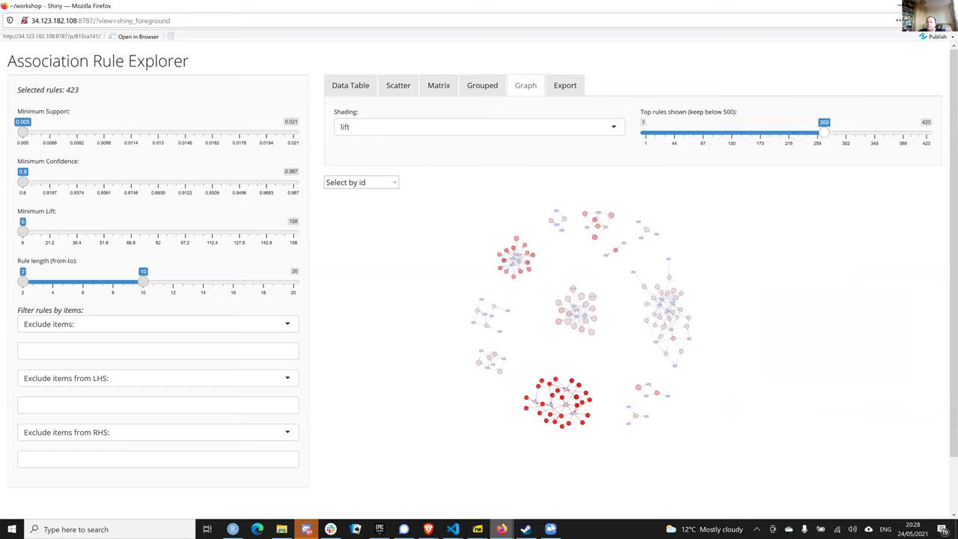
pyautogui.press('Right')
pyautogui.press('Right')
pyautogui.press('Right')
pyautogui.press('Right')
pyautogui.press('Right')
pyautogui.press('Right')
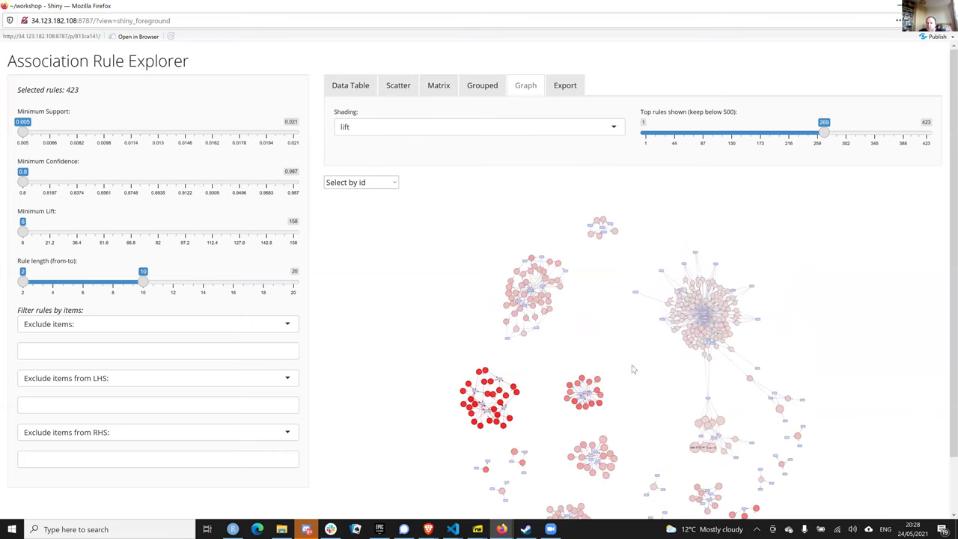
# Inspect individual rules across the enlarged graph's clusters, including rules 108, 106, 189, 238 and 49.
pyautogui.click(687, 362)
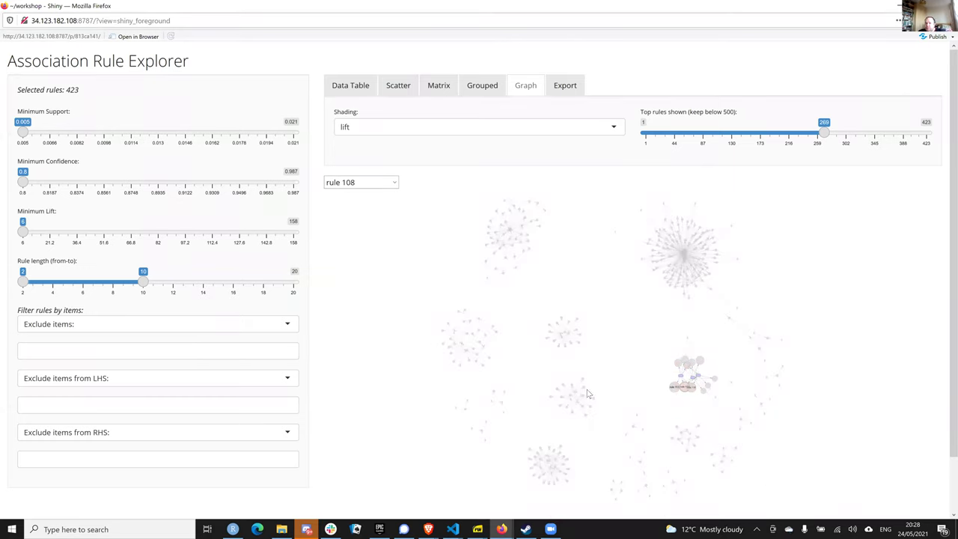
pyautogui.click(594, 284)
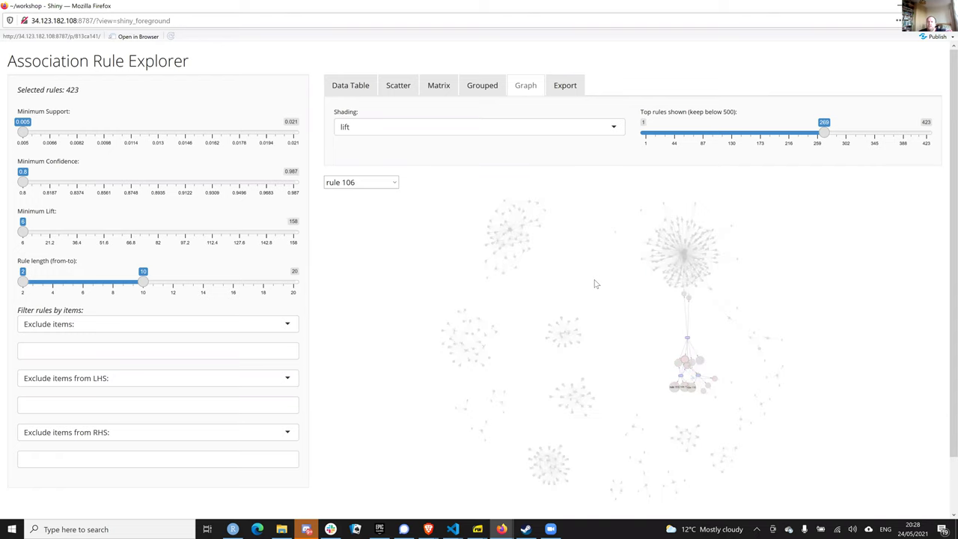
pyautogui.click(595, 283)
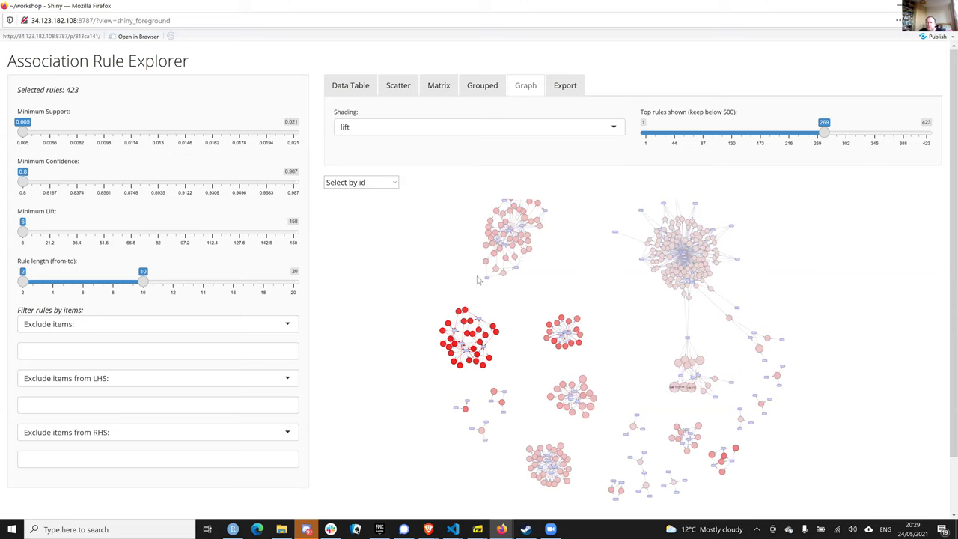
pyautogui.click(514, 226)
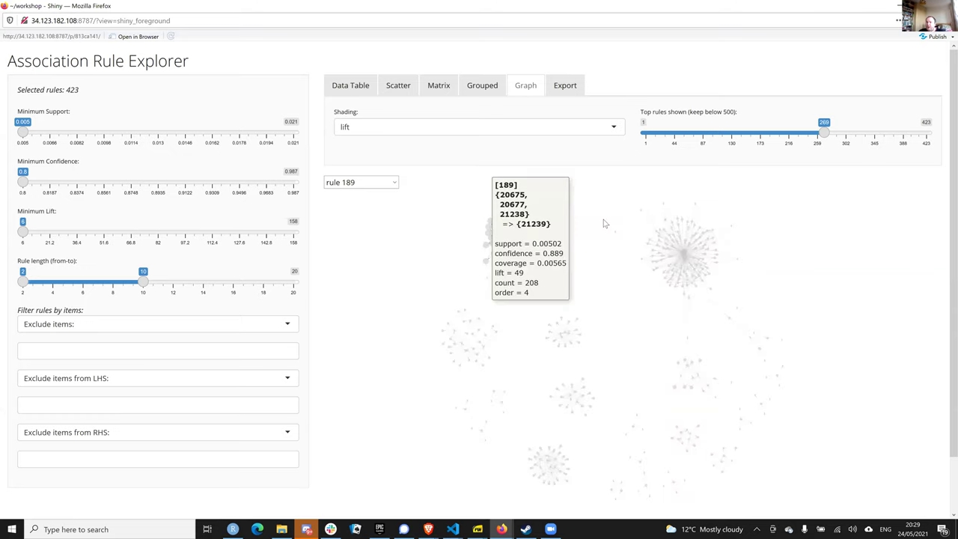
pyautogui.click(605, 223)
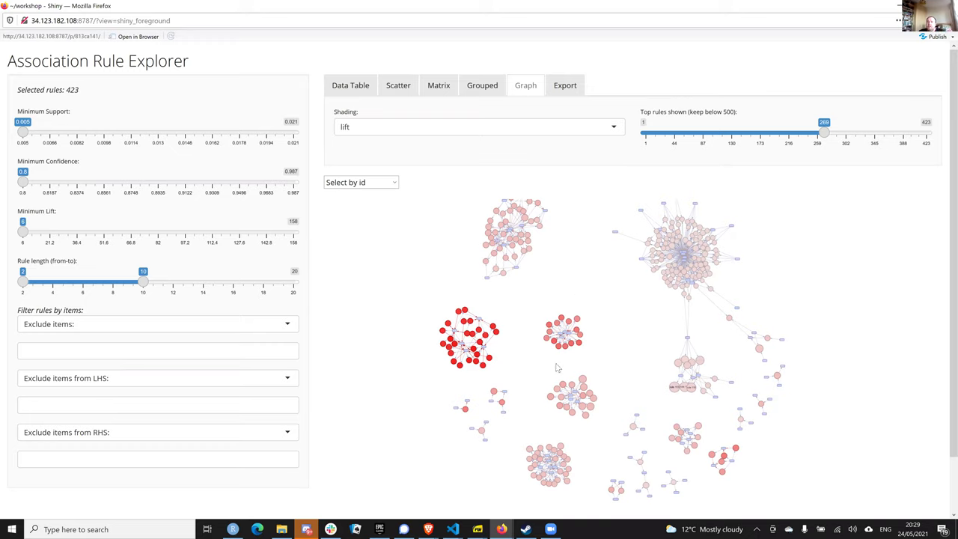
pyautogui.click(538, 312)
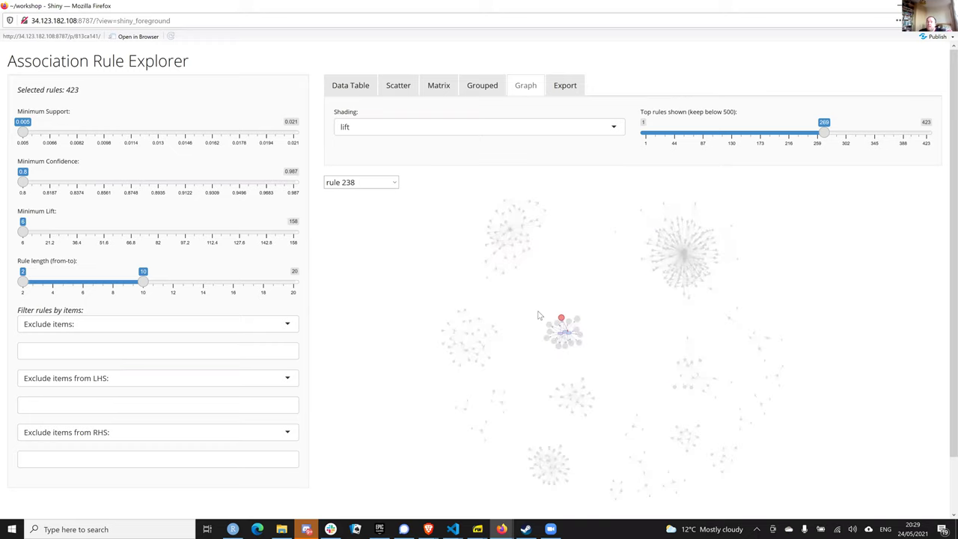
pyautogui.click(564, 336)
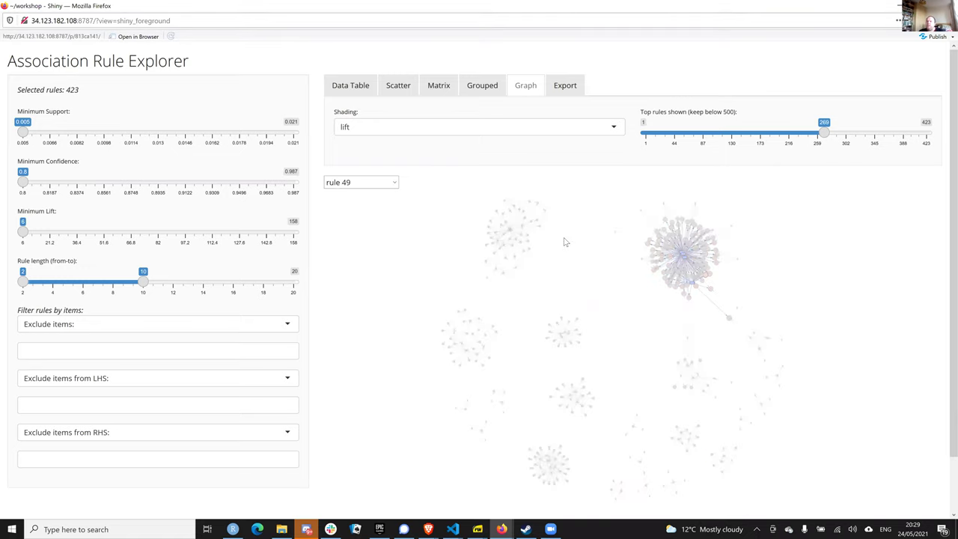
# Switch to RStudio Server and view the Basic Concepts section of initial_arules_models.Rmd.
pyautogui.hotkey('alt', 'Tab')
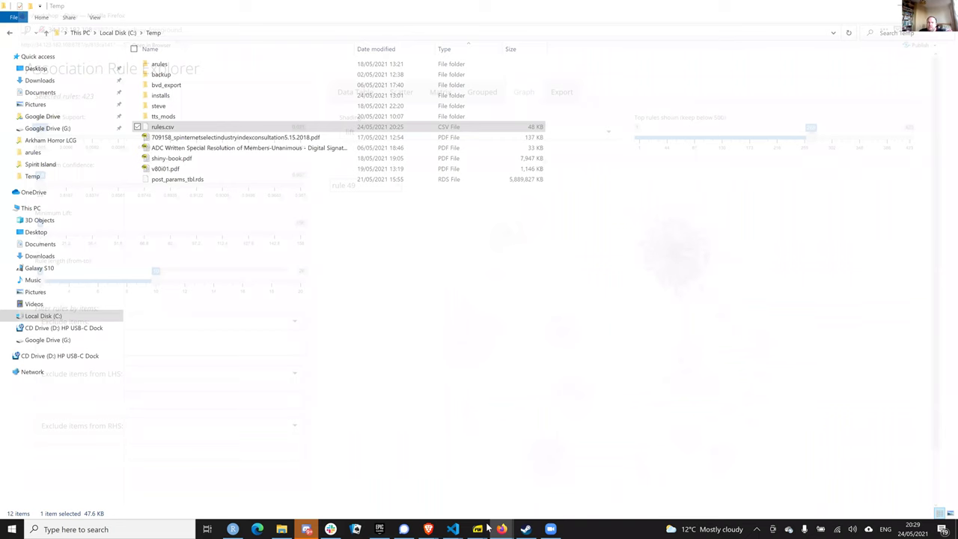
pyautogui.moveTo(503, 528)
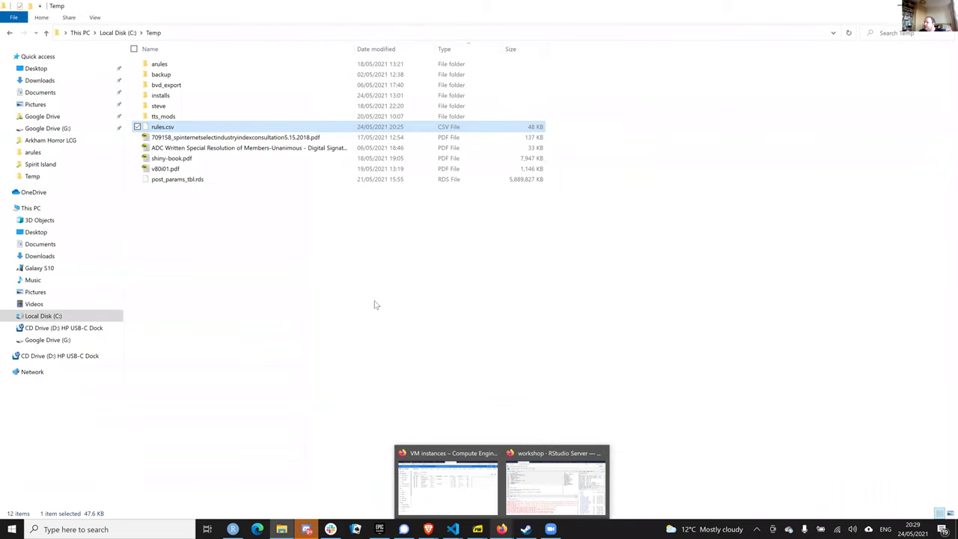
pyautogui.hotkey('alt', 'Tab')
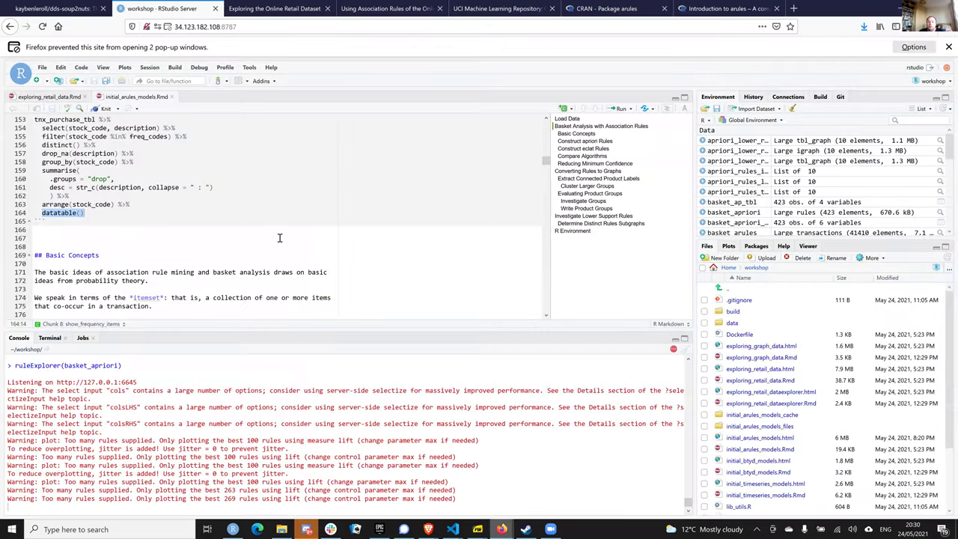
pyautogui.click(412, 240)
pyautogui.scroll(-3, 403, 245)
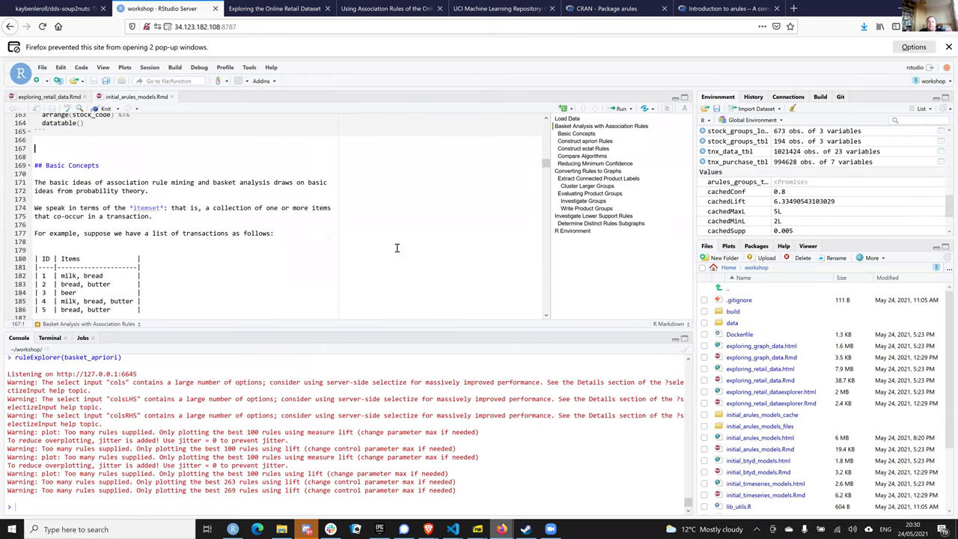
# Go to the Converting Rules to Graphs section of the notebook and enlarge the page to read the convert_rules_to_graph chunk.
pyautogui.scroll(-3, 331, 226)
pyautogui.scroll(-7, 582, 194)
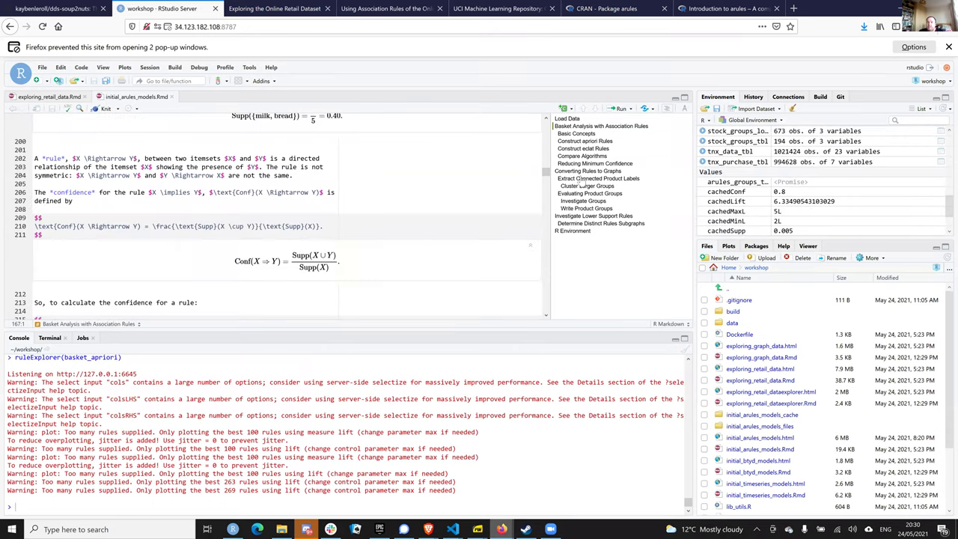
pyautogui.click(583, 172)
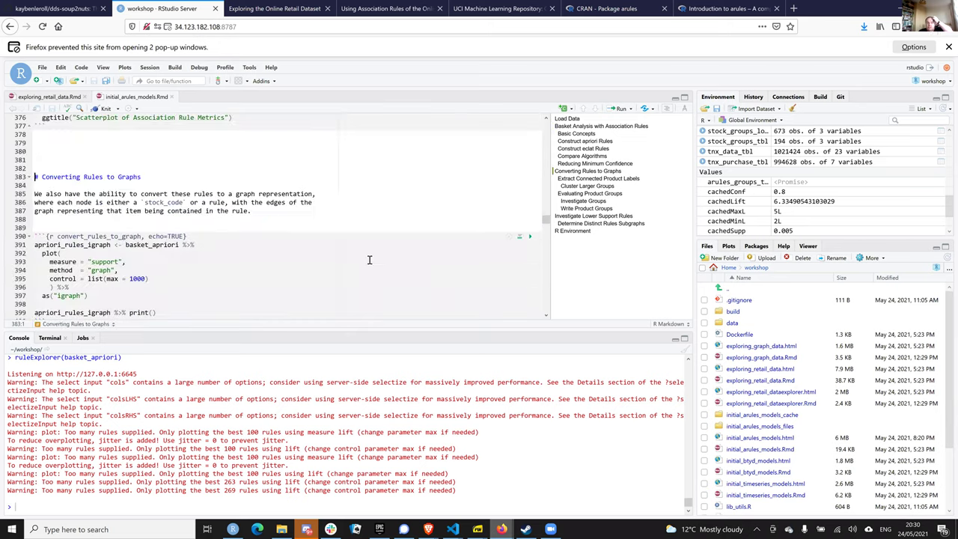
pyautogui.scroll(-1, 369, 260)
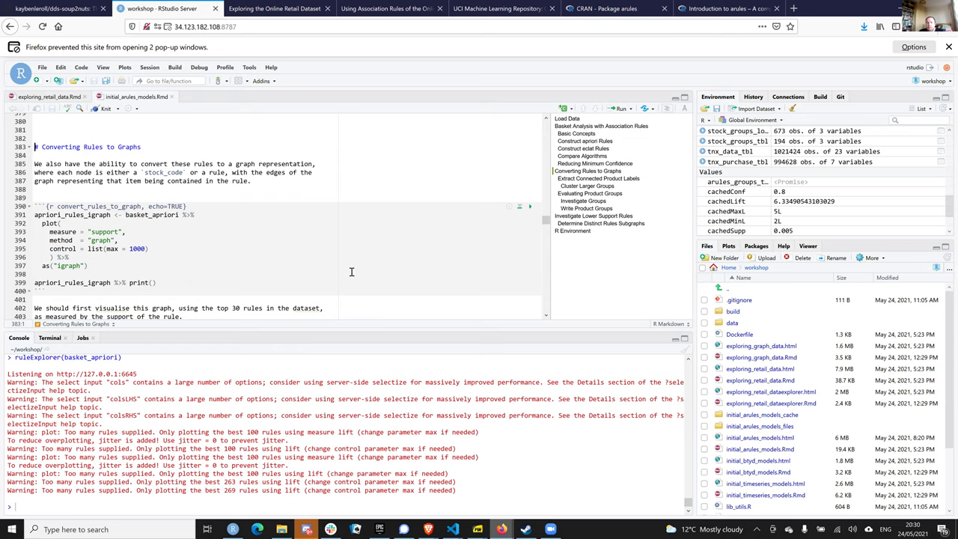
pyautogui.scroll(-1, 351, 272)
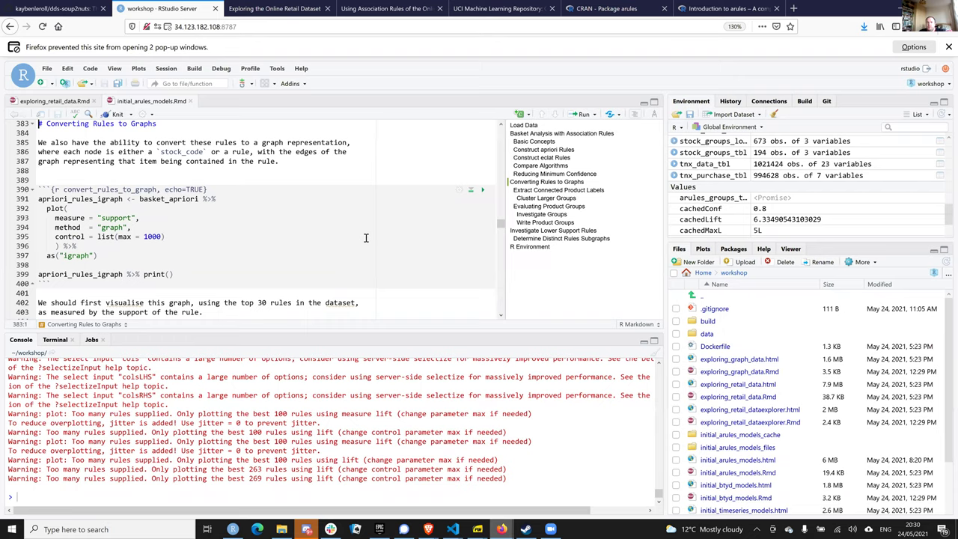
pyautogui.hotkey('ctrl', '+')
pyautogui.click(80, 235)
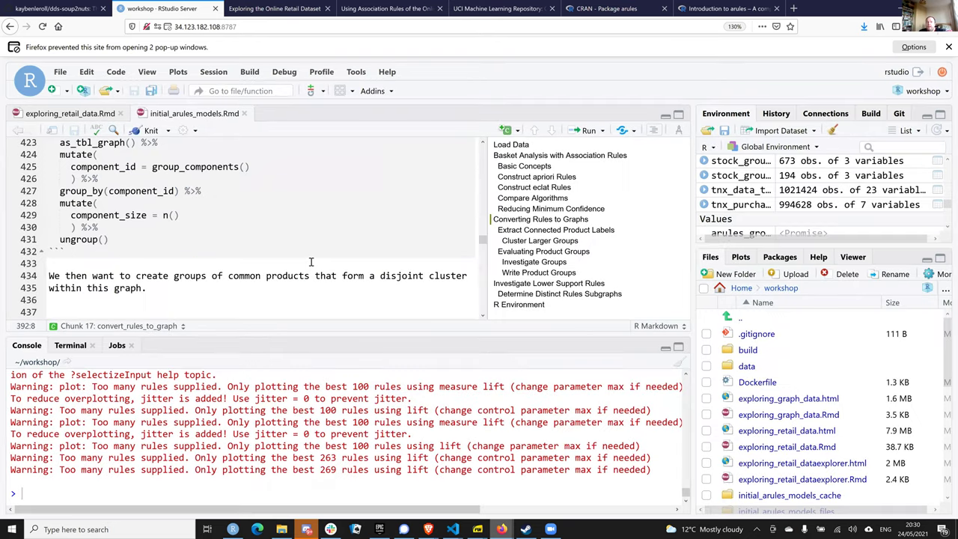
# Review the convert_rules_to_graph and plot_interactive_rules_graph chunks leading up to the Extract Connected Product Labels section.
pyautogui.scroll(2, 310, 262)
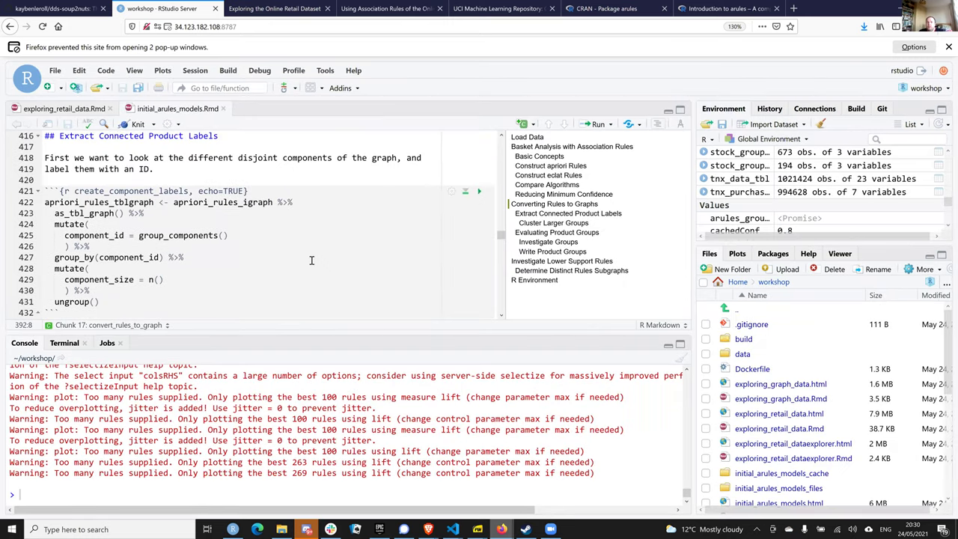
pyautogui.scroll(5, 309, 262)
pyautogui.scroll(-2, 309, 262)
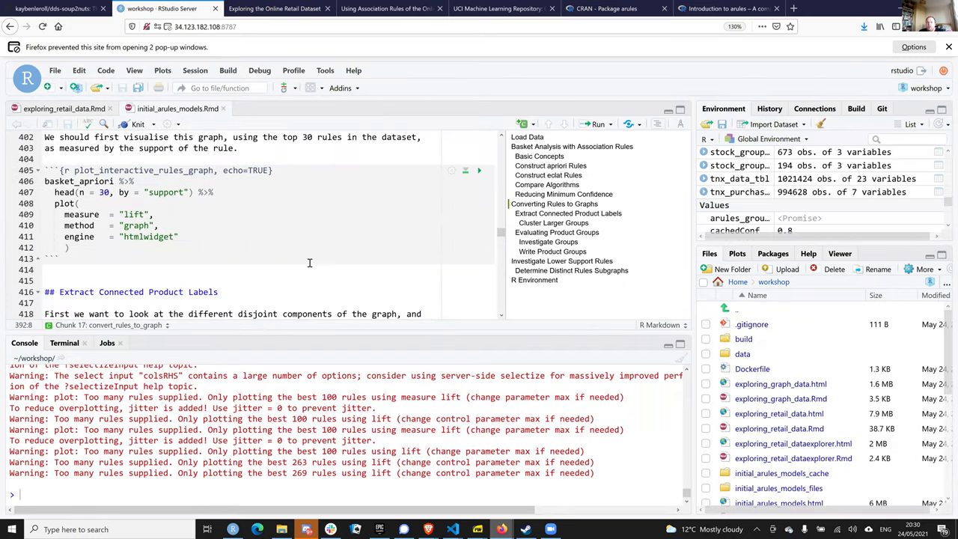
pyautogui.scroll(2, 310, 262)
pyautogui.scroll(3, 308, 261)
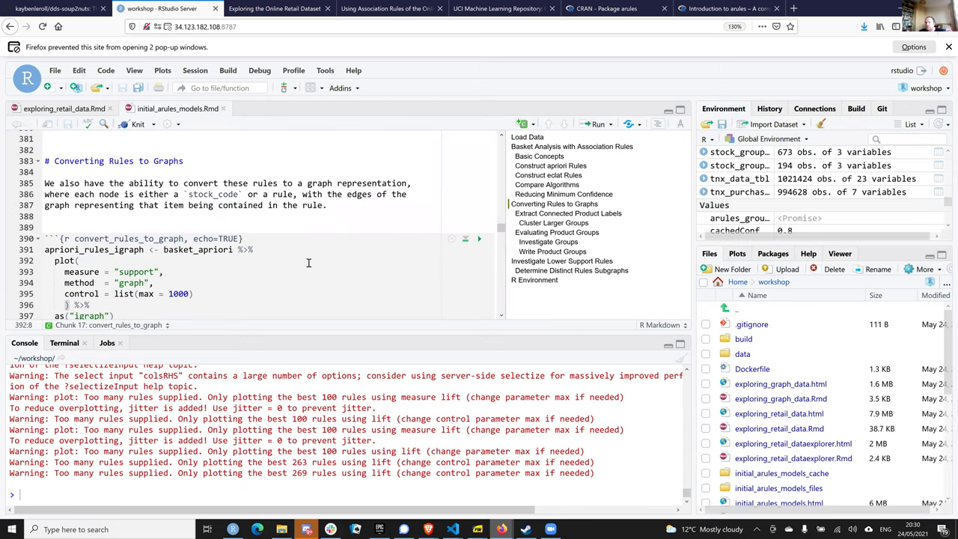
pyautogui.scroll(-1, 308, 261)
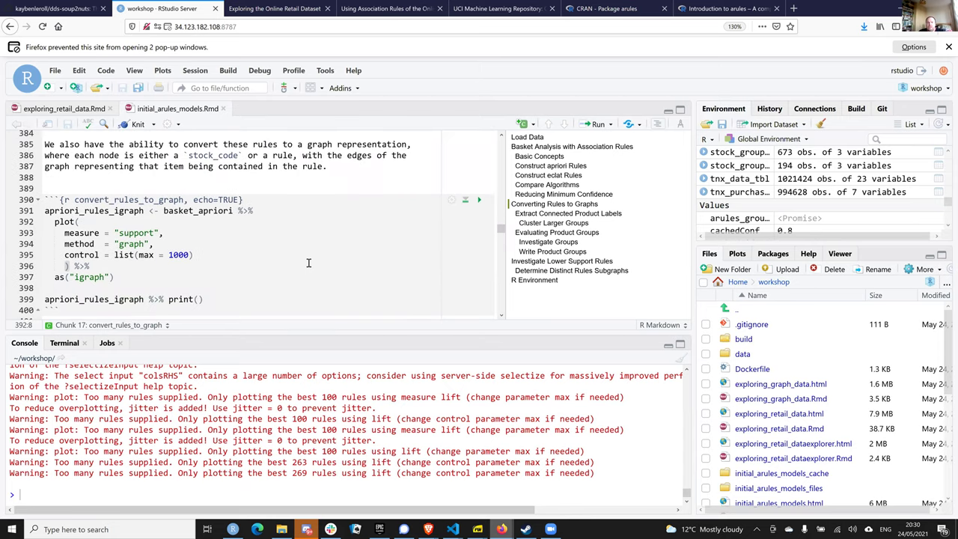
pyautogui.scroll(-1, 308, 262)
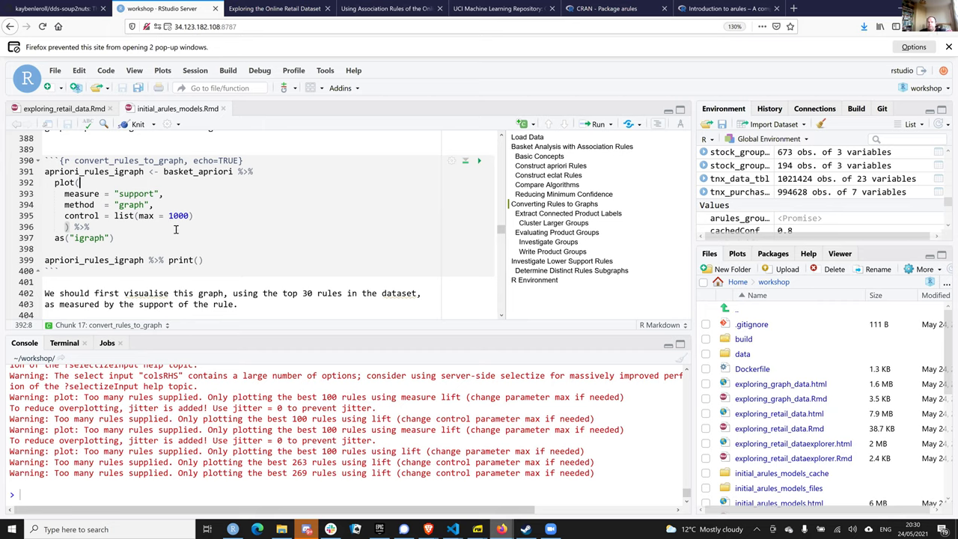
pyautogui.scroll(-3, 370, 257)
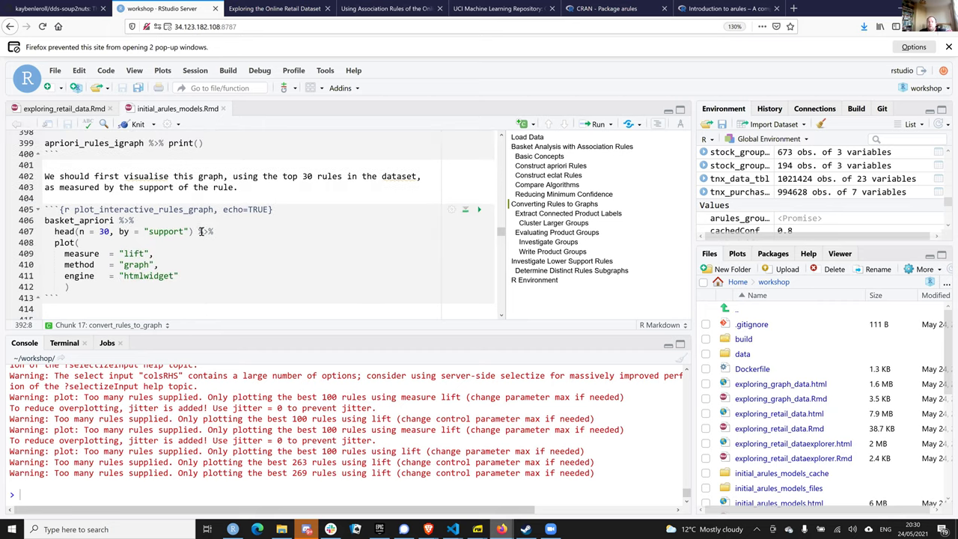
pyautogui.scroll(-4, 218, 227)
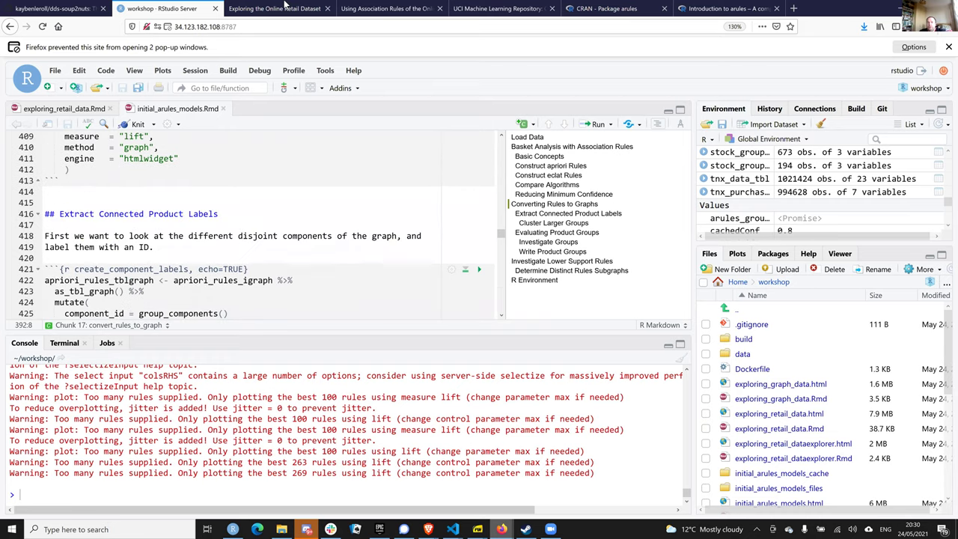
pyautogui.scroll(2, 299, 150)
# Switch to the published association rules report and find the interactive graph of the top 30 rules by support.
pyautogui.hotkey('ctrl', 'Tab')
pyautogui.hotkey('ctrl', 'Tab')
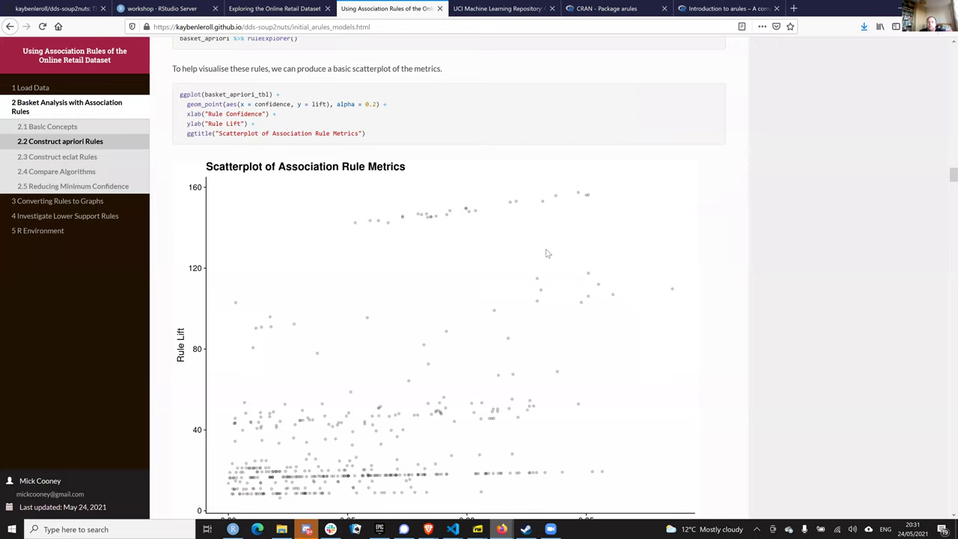
pyautogui.scroll(-10, 547, 254)
pyautogui.scroll(-6, 548, 252)
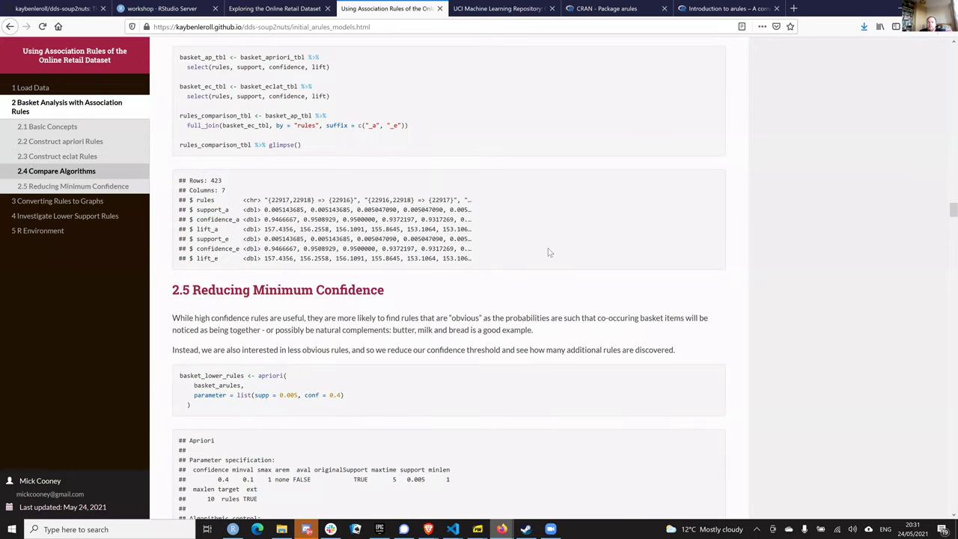
pyautogui.scroll(-10, 547, 252)
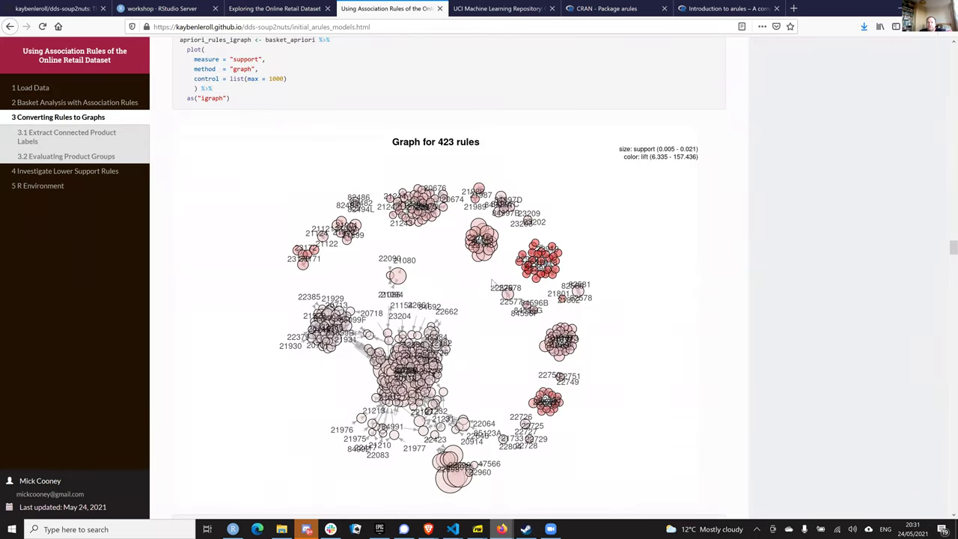
pyautogui.scroll(-4, 491, 283)
pyautogui.scroll(-4, 397, 312)
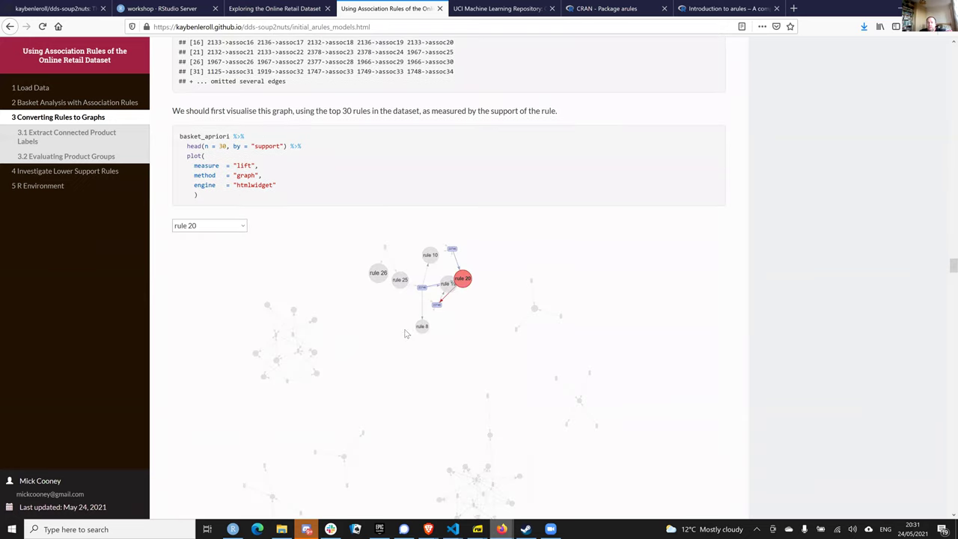
# Inspect rule 19 and its linked items in the top 30 rules graph, and clear the selection to show all clusters.
pyautogui.click(397, 312)
pyautogui.scroll(-1, 410, 293)
pyautogui.click(422, 269)
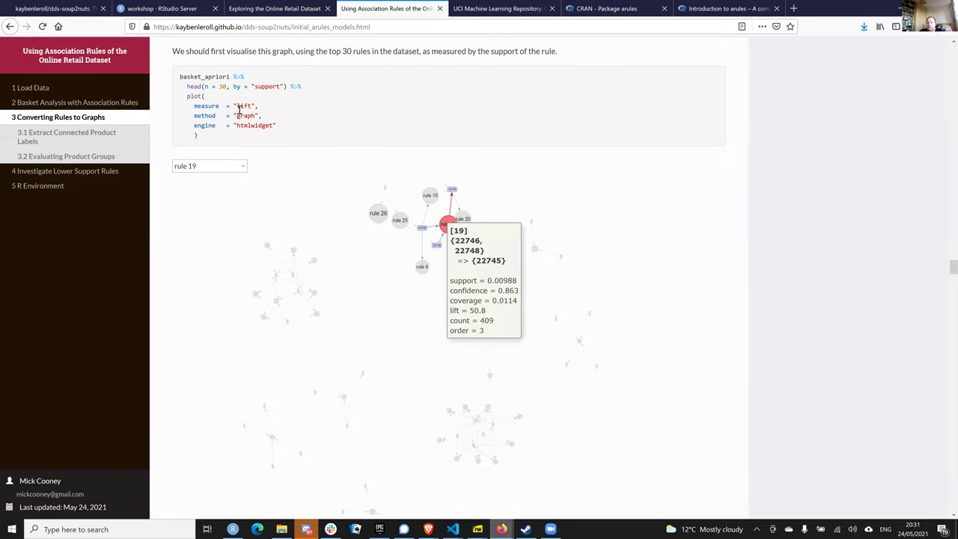
pyautogui.click(465, 222)
pyautogui.click(463, 220)
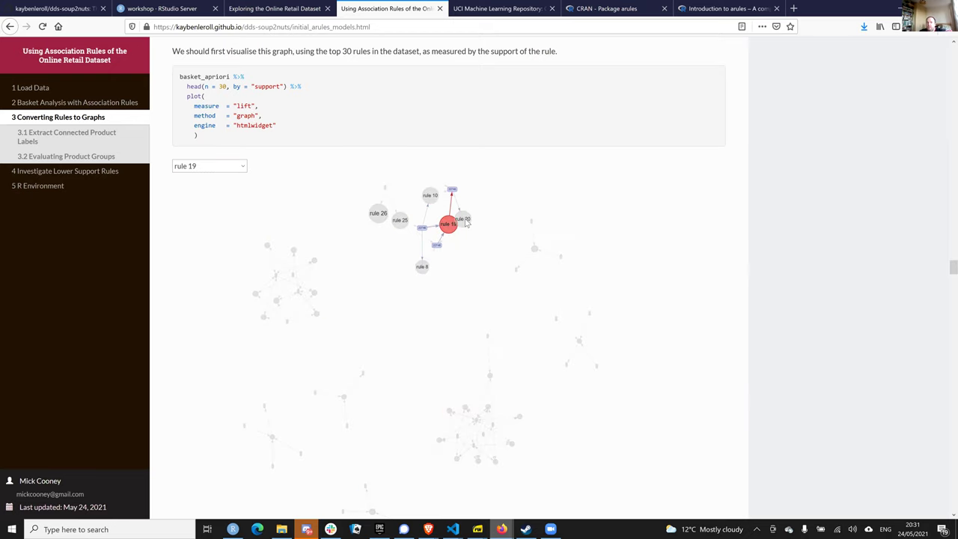
pyautogui.click(425, 232)
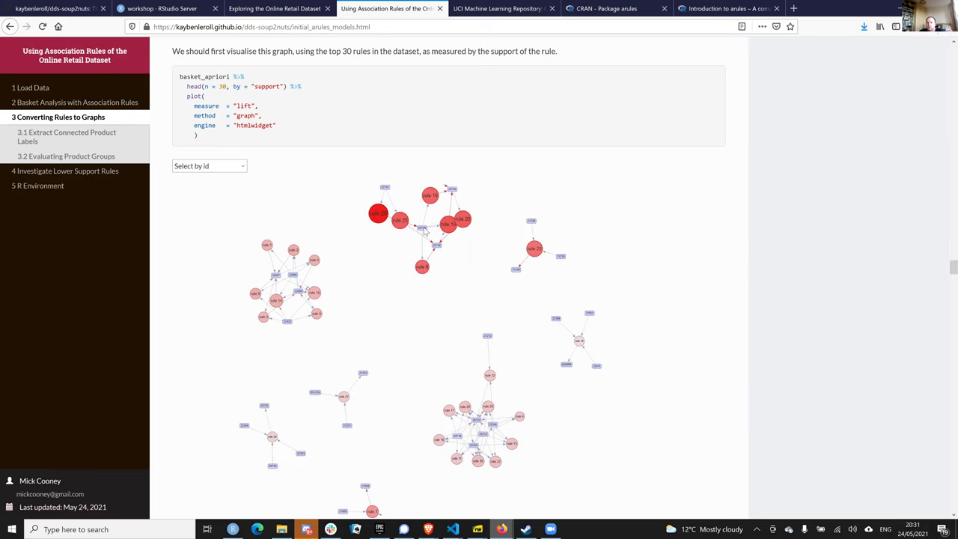
pyautogui.click(424, 229)
pyautogui.click(451, 433)
pyautogui.click(283, 10)
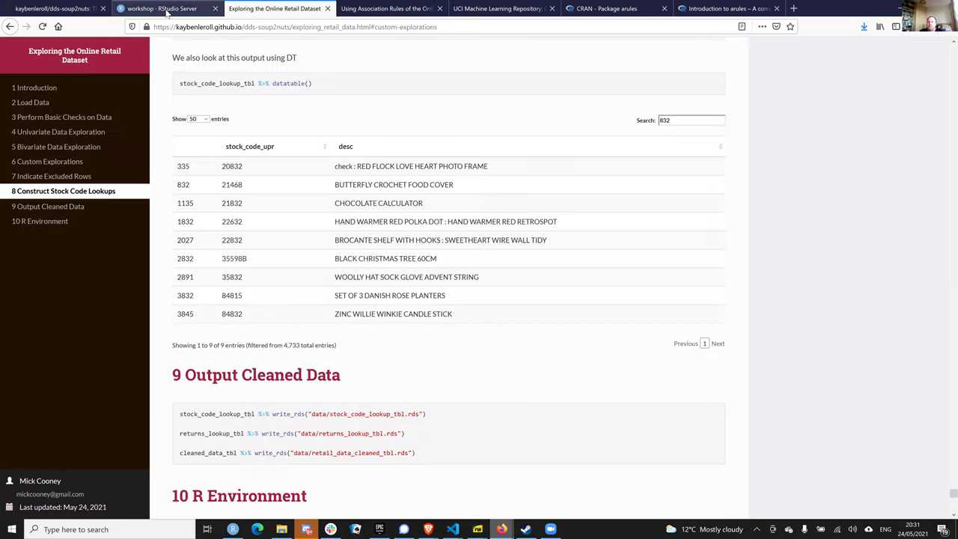
pyautogui.click(211, 9)
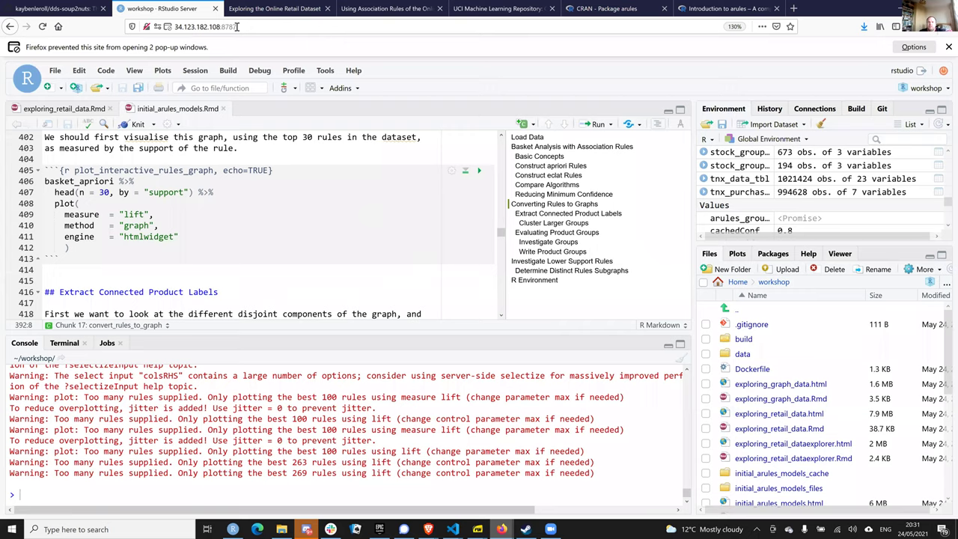
pyautogui.click(399, 8)
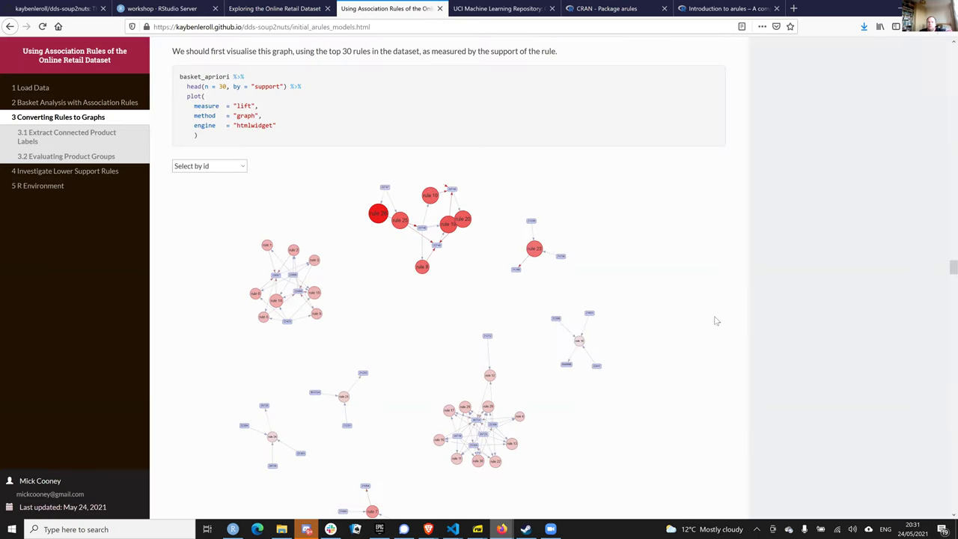
# Read section 3.1 Extract Connected Product Labels, including the code that labels graph components and groups products into disjoint clusters.
pyautogui.scroll(-10, 868, 306)
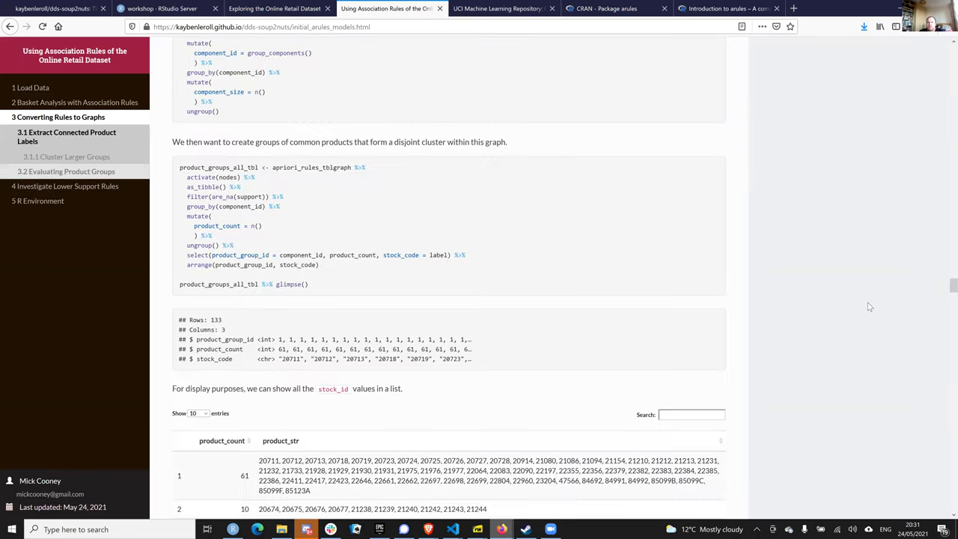
pyautogui.scroll(2, 865, 308)
pyautogui.scroll(1, 823, 142)
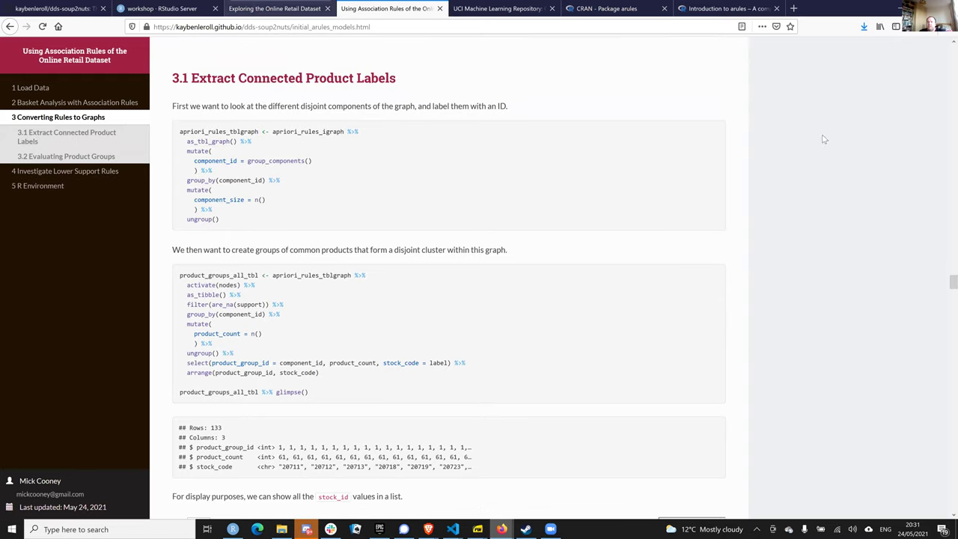
pyautogui.scroll(1, 544, 257)
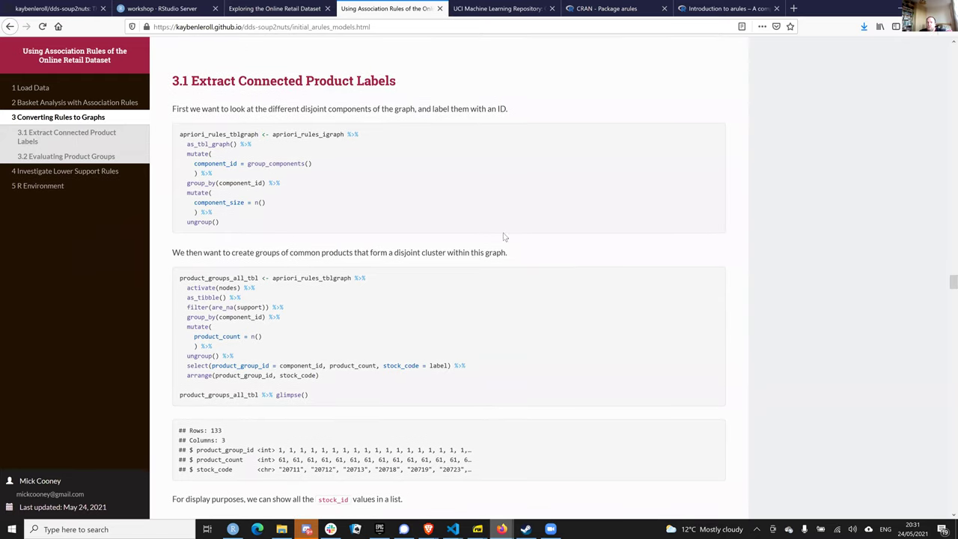
pyautogui.scroll(5, 797, 359)
pyautogui.scroll(-4, 198, 326)
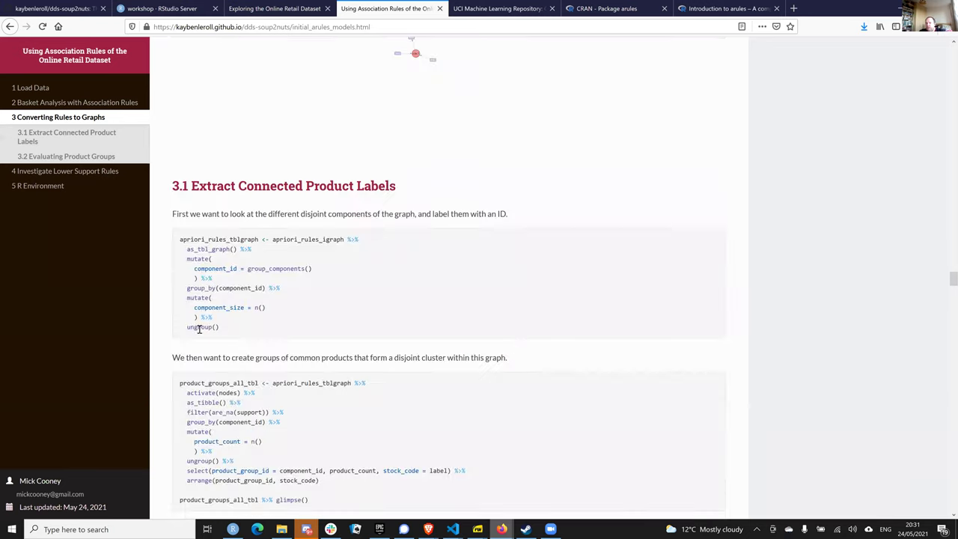
pyautogui.scroll(-4, 255, 337)
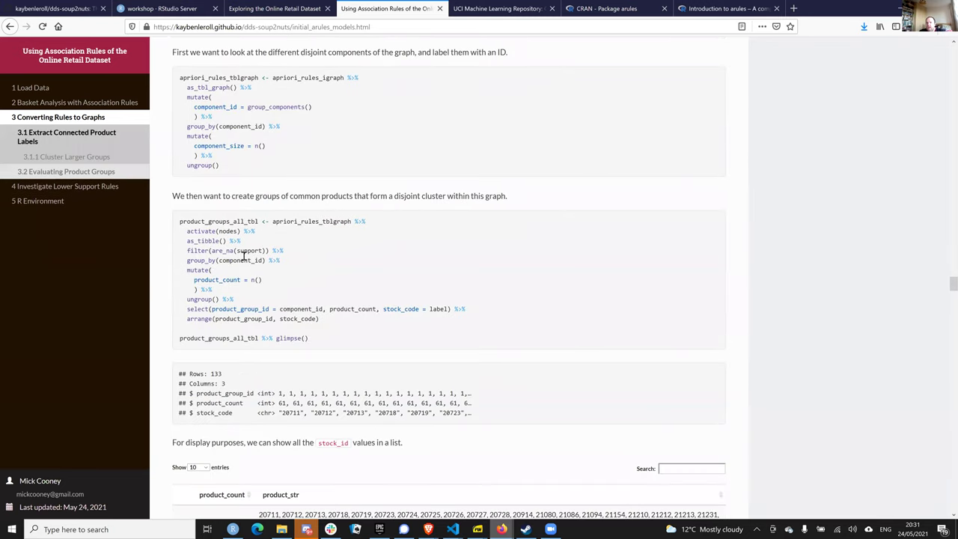
# Highlight the filter(are_na(support)) call in the product_groups_all_tbl code and clear the highlight.
pyautogui.scroll(3, 272, 367)
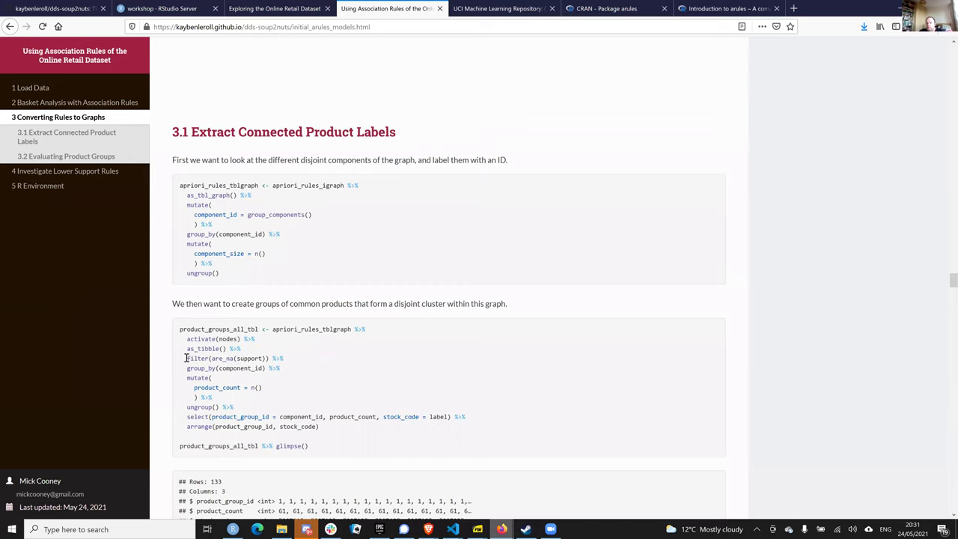
pyautogui.moveTo(187, 358); pyautogui.dragTo(266, 358)
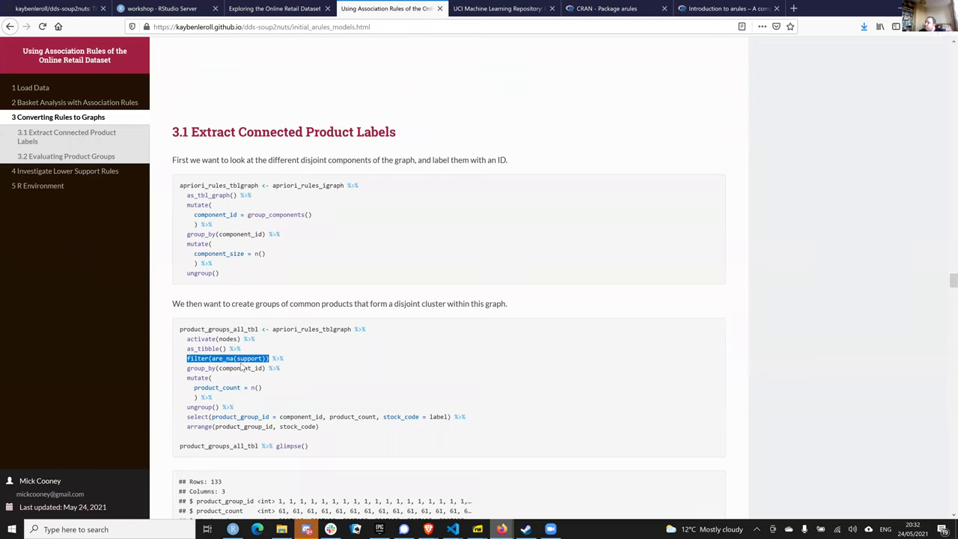
pyautogui.click(545, 366)
pyautogui.scroll(-3, 552, 299)
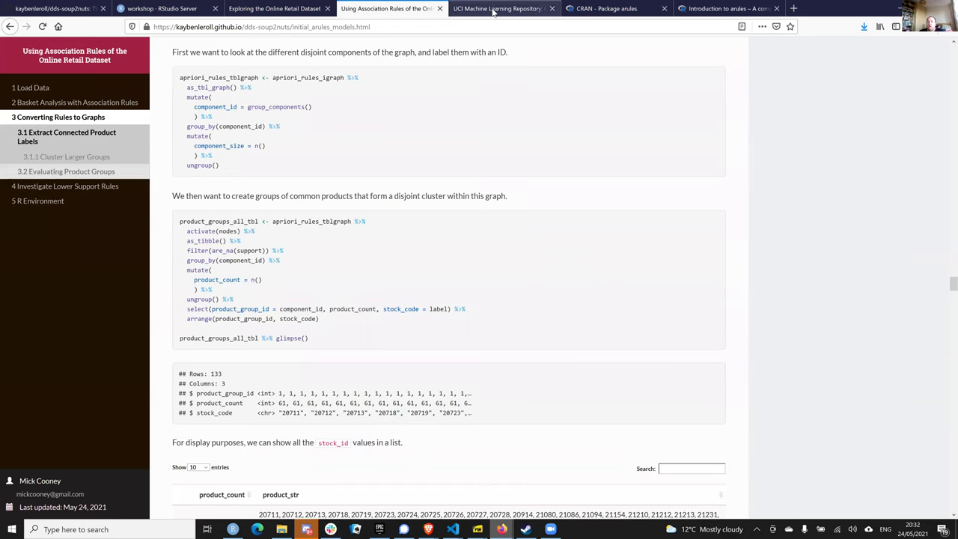
pyautogui.click(283, 10)
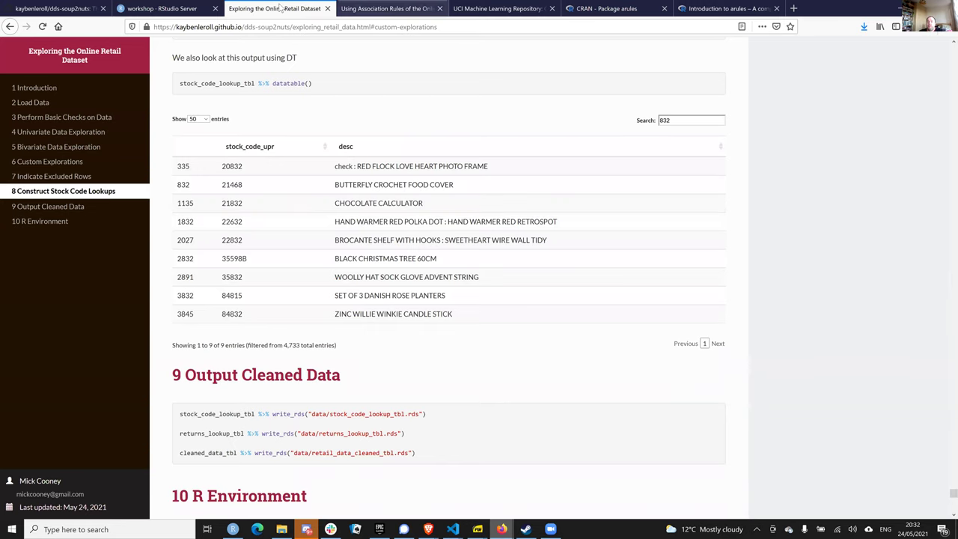
pyautogui.hotkey('ctrl', 'Tab')
pyautogui.hotkey('ctrl', 'shift', 'Tab')
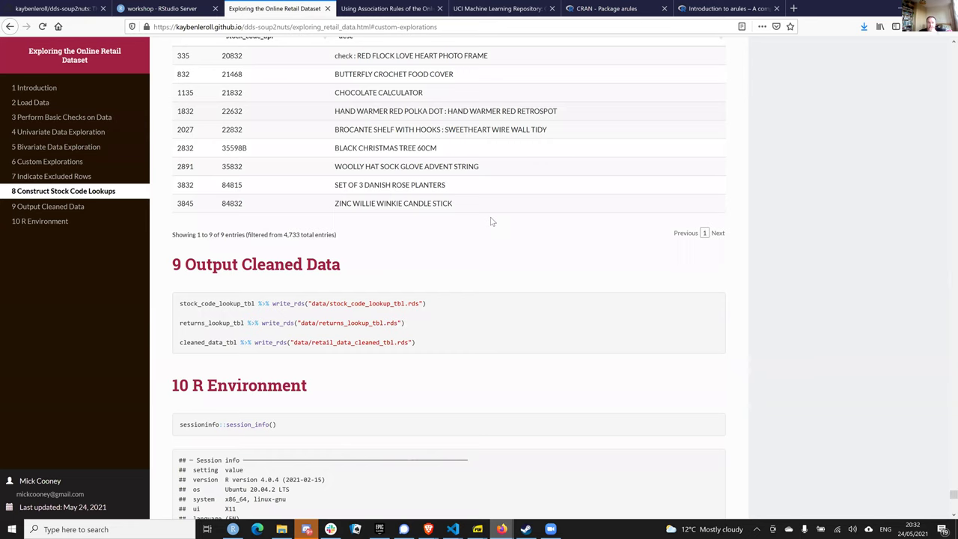
pyautogui.scroll(-3, 492, 221)
pyautogui.scroll(15, 449, 262)
# Return to the association rules report and examine the table of product groups with their product counts and stock codes.
pyautogui.hotkey('ctrl', 'Tab')
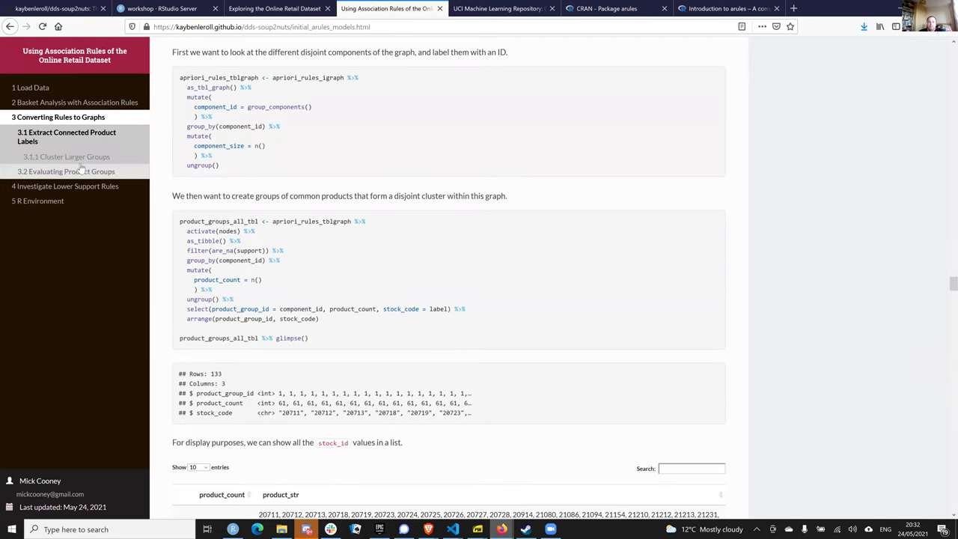
pyautogui.scroll(-2, 661, 296)
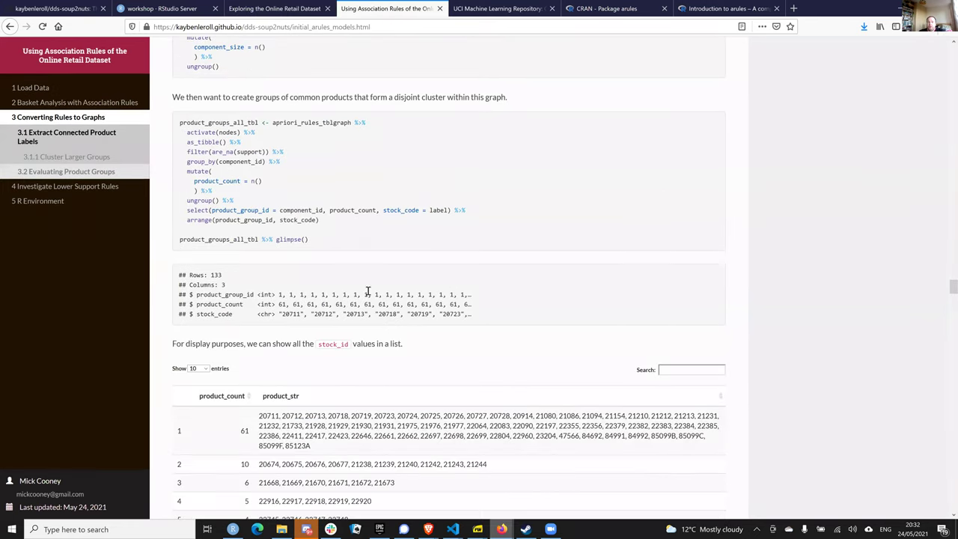
pyautogui.scroll(-3, 310, 269)
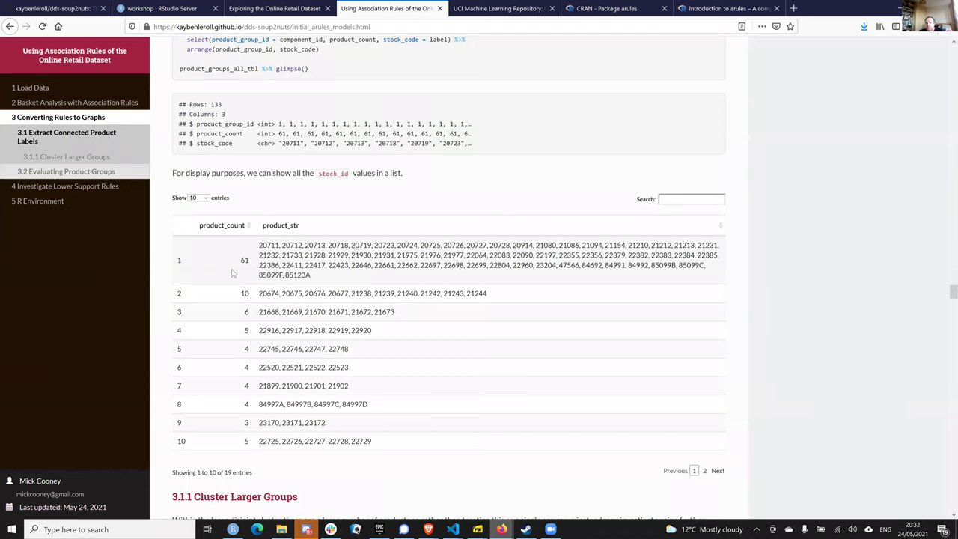
# Show 25 entries in the table of product groups and look through all the disjoint groups.
pyautogui.click(199, 198)
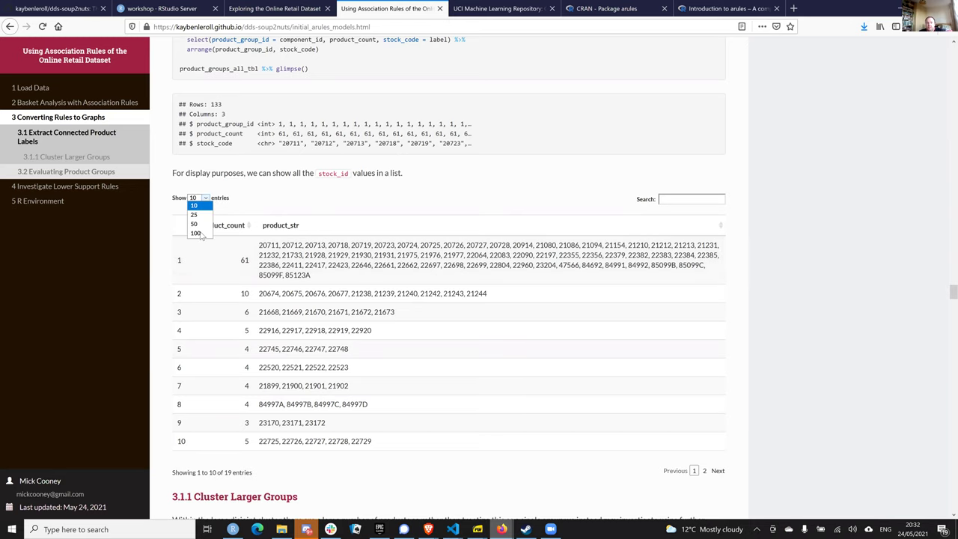
pyautogui.click(194, 215)
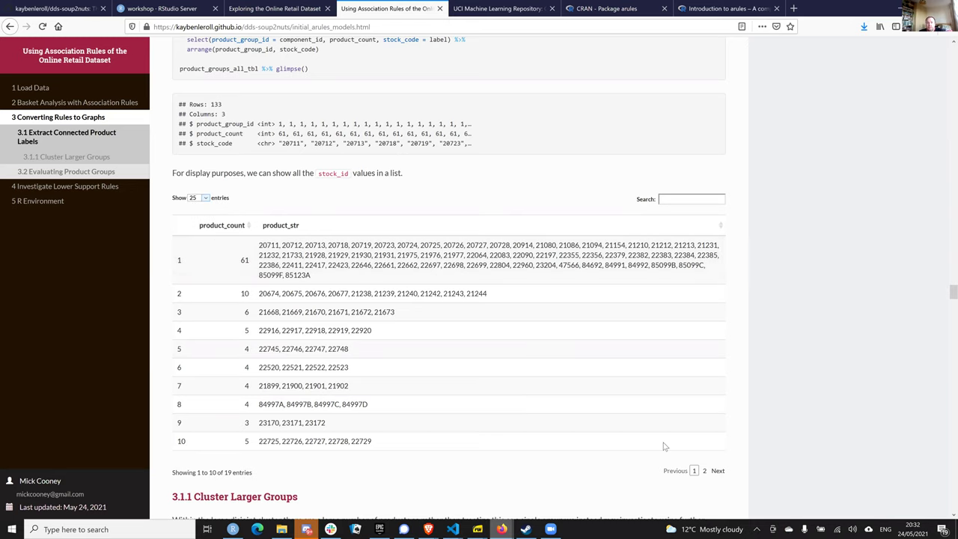
pyautogui.scroll(-1, 294, 449)
pyautogui.scroll(-3, 315, 434)
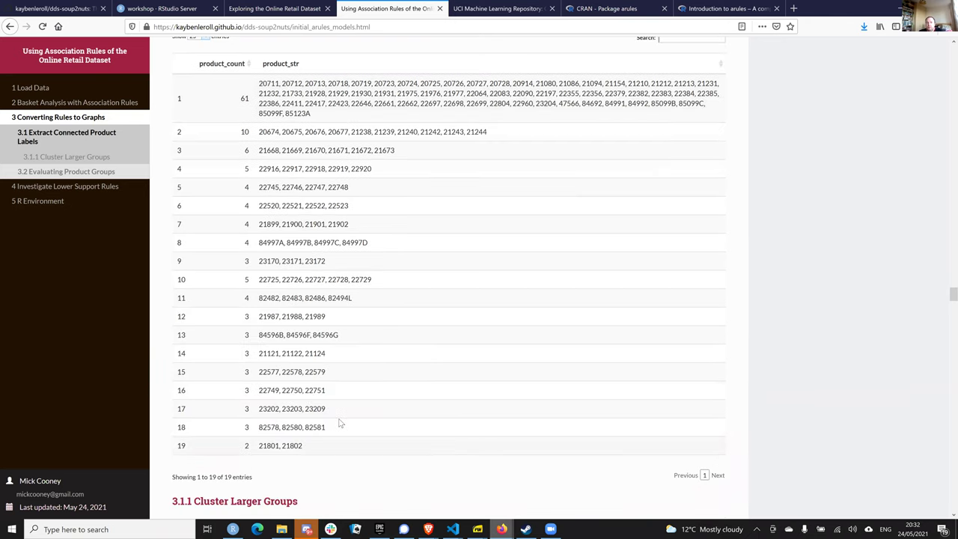
pyautogui.scroll(4, 276, 151)
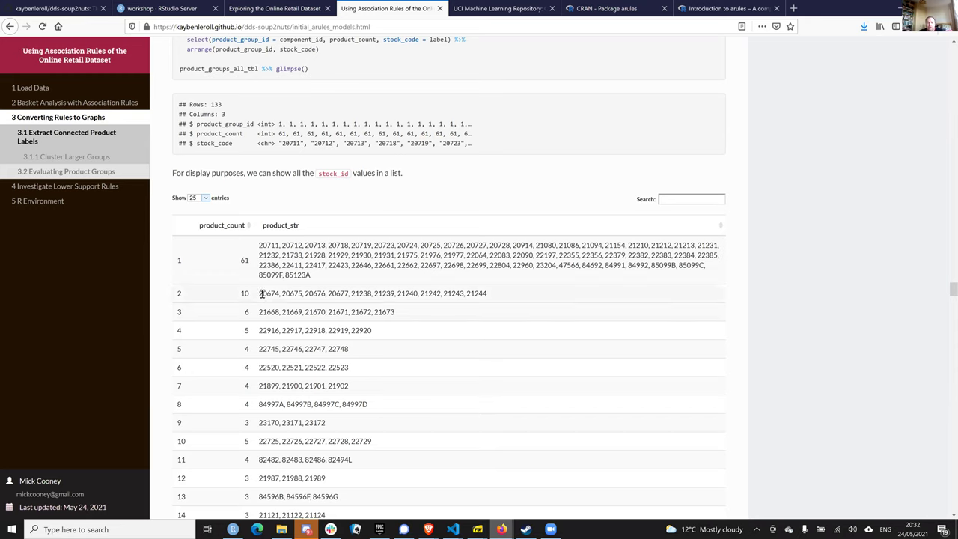
# Highlight the stock codes of group 2, the product count of group 1 and the stock codes of group 5 in the table.
pyautogui.tripleClick(322, 293)
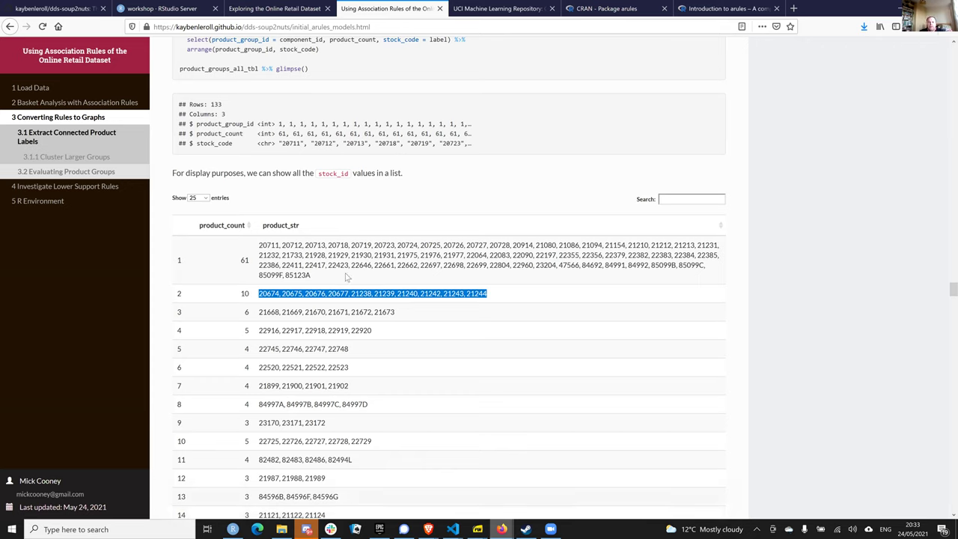
pyautogui.doubleClick(245, 260)
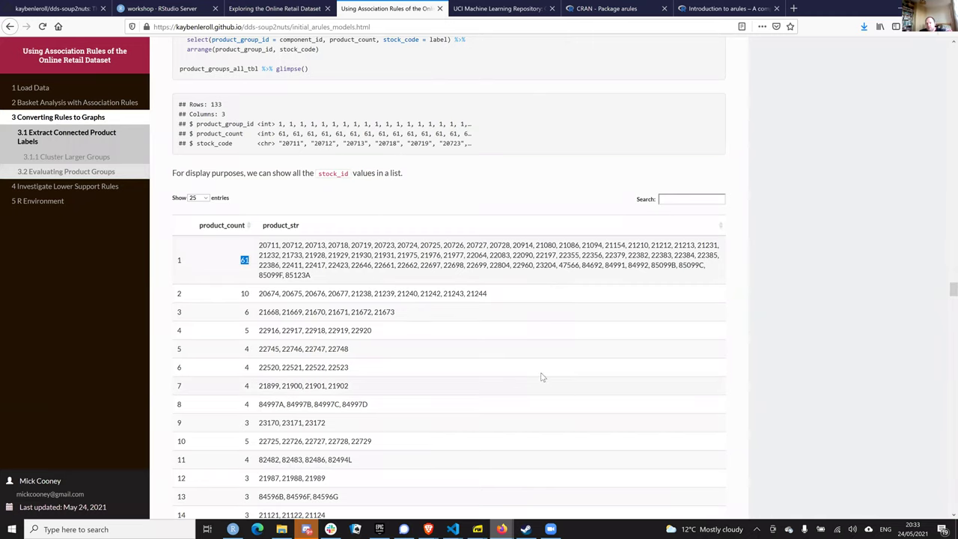
pyautogui.scroll(-3, 542, 376)
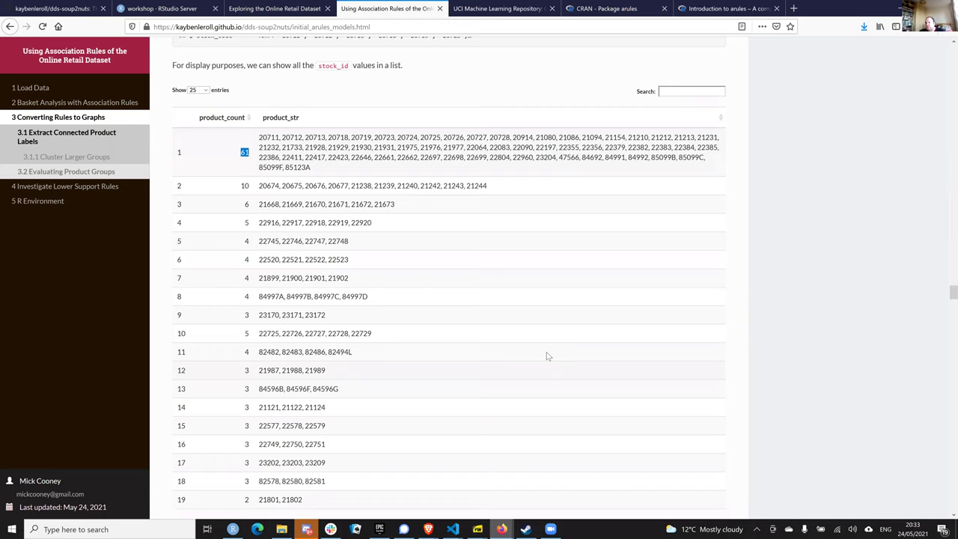
pyautogui.click(260, 240)
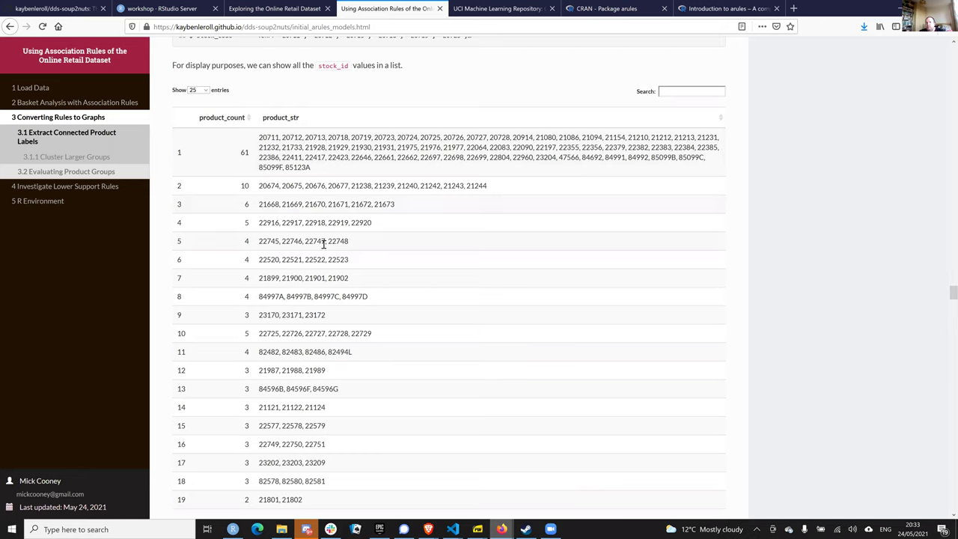
pyautogui.tripleClick(362, 249)
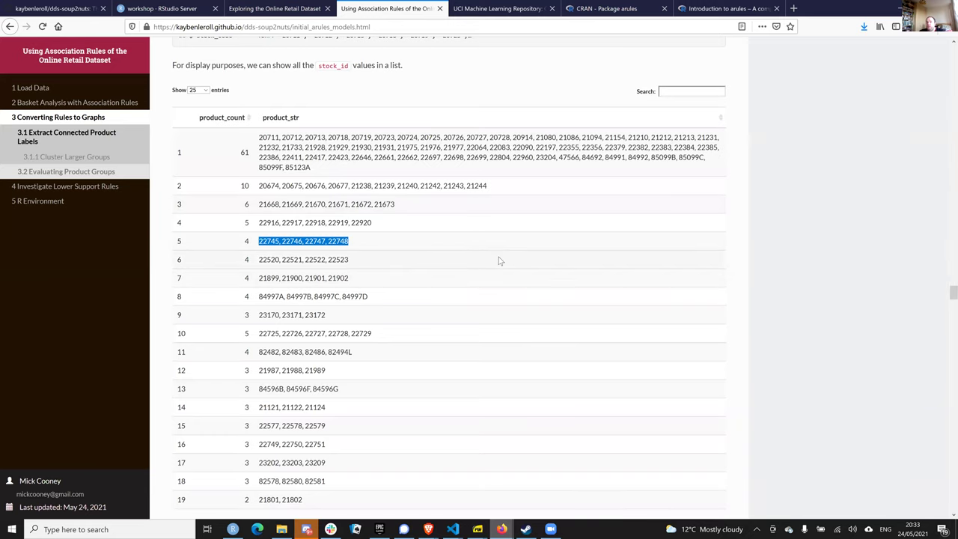
# Read section 3.1.1 Cluster Larger Groups and highlight the group_edge_betweenness function in the subgraph clustering code.
pyautogui.scroll(-5, 499, 260)
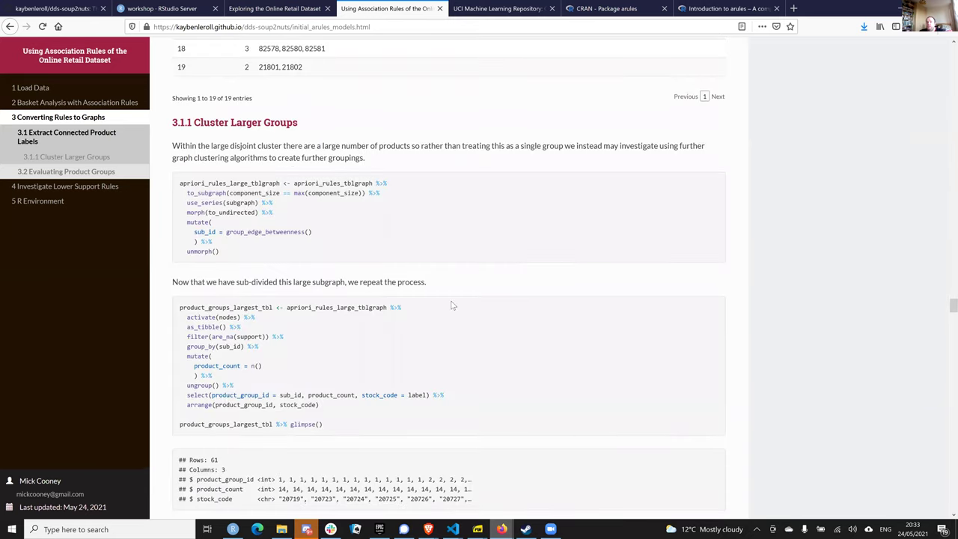
pyautogui.scroll(-1, 462, 310)
pyautogui.scroll(1, 314, 215)
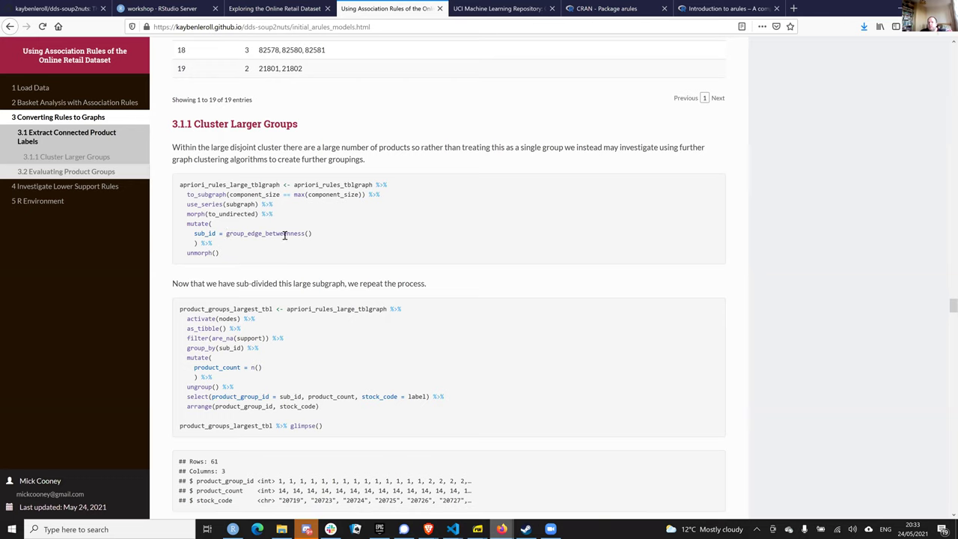
pyautogui.moveTo(227, 232); pyautogui.dragTo(306, 233)
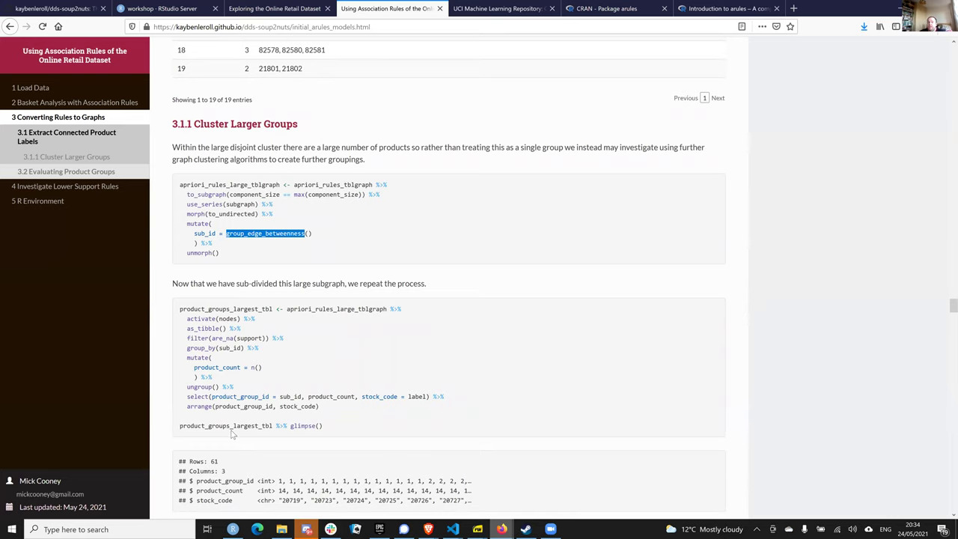
# Examine the table of product groups split from the largest cluster and the visNetwork() code that follows it.
pyautogui.scroll(-5, 650, 388)
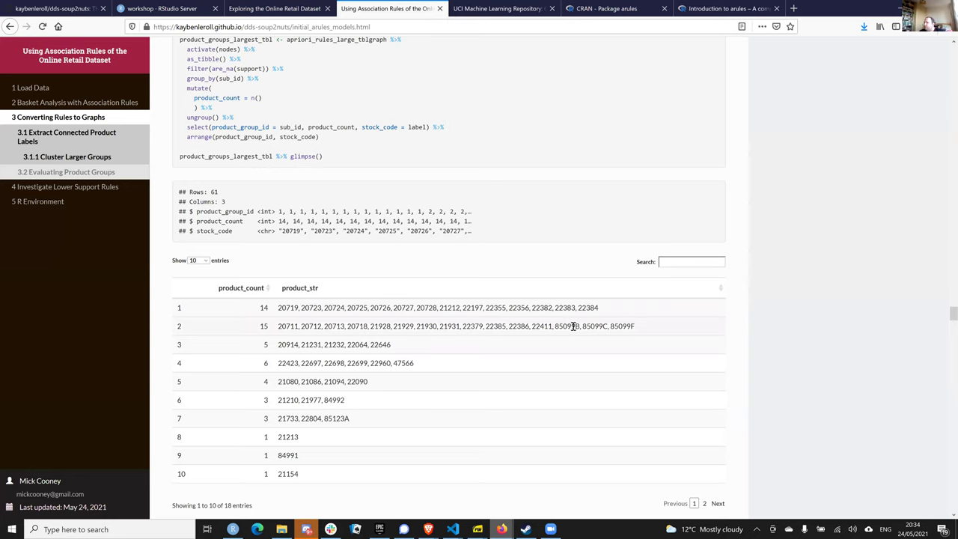
pyautogui.scroll(-4, 528, 340)
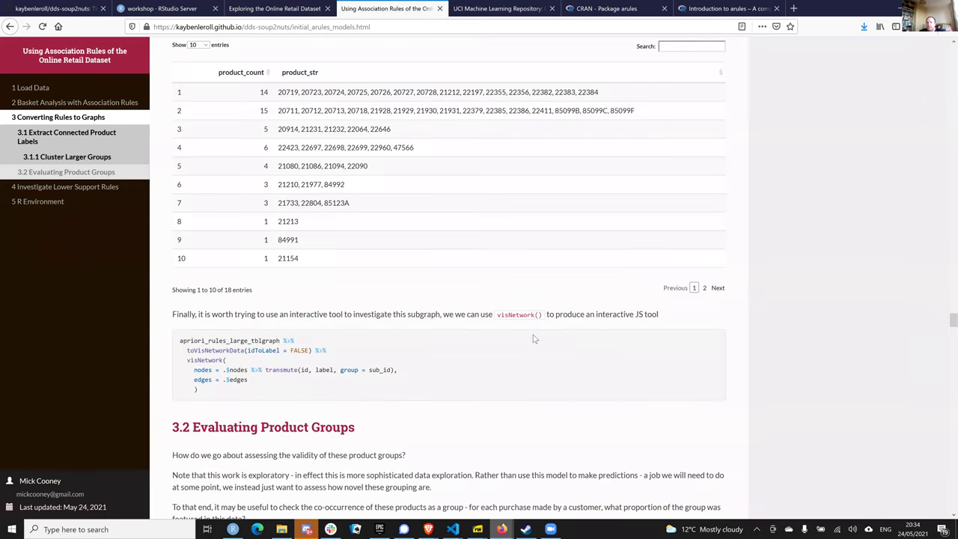
pyautogui.scroll(-2, 499, 339)
pyautogui.scroll(3, 495, 385)
pyautogui.scroll(-3, 246, 223)
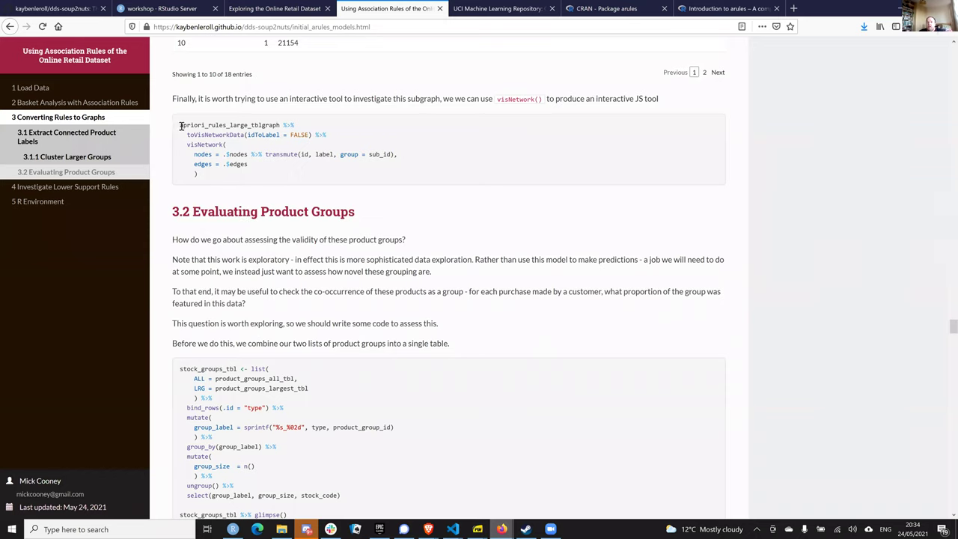
# Copy the apriori_rules_large_tblgraph visNetwork code from the report, switch to RStudio Server and try to run it in the console.
pyautogui.moveTo(181, 125); pyautogui.dragTo(235, 175)
pyautogui.hotkey('ctrl', 'c')
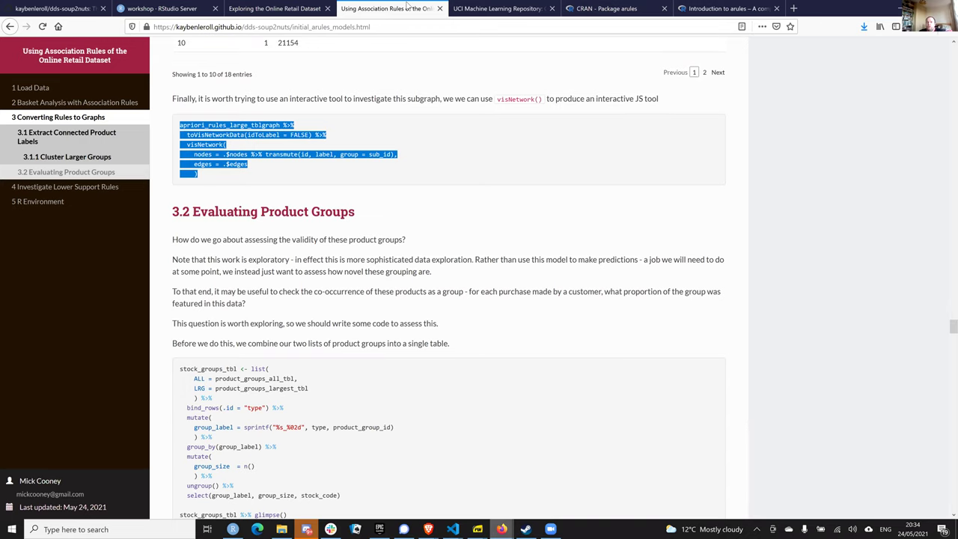
pyautogui.click(312, 5)
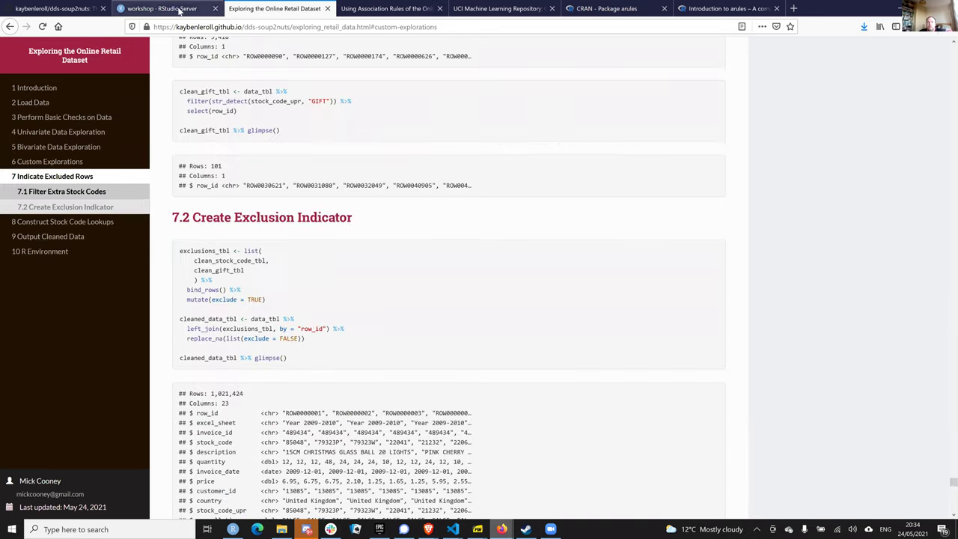
pyautogui.hotkey('ctrl', 'shift', 'Tab')
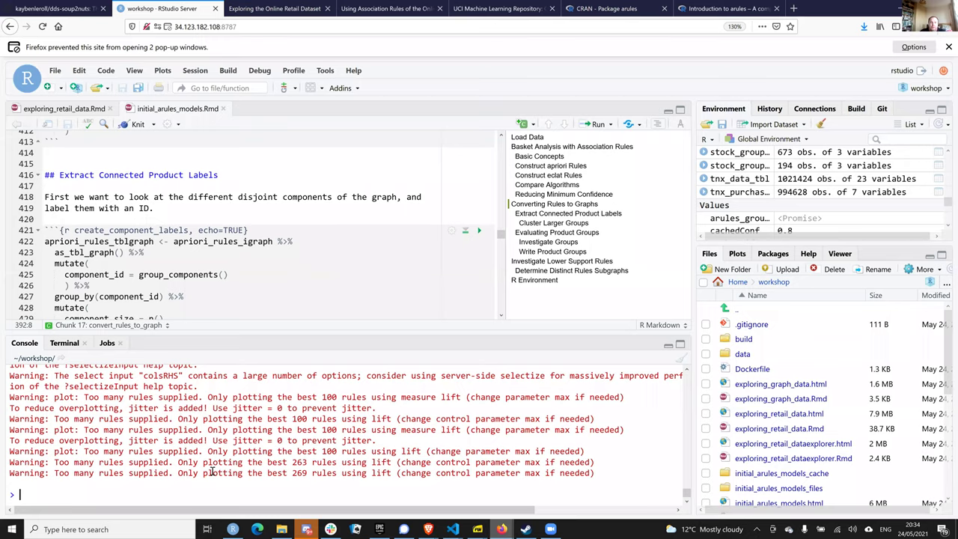
pyautogui.hotkey('ctrl', 'v')
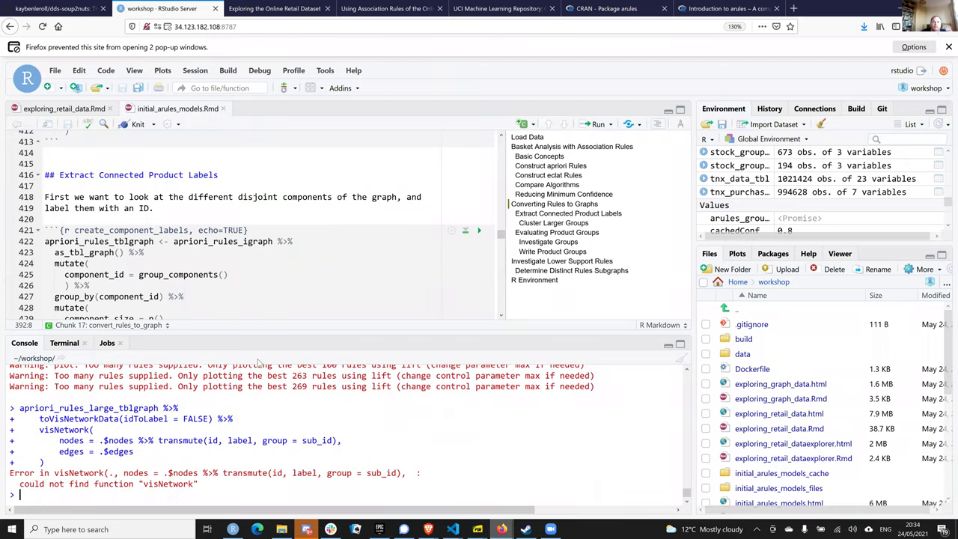
# Install the visNetwork package from the CRAN repository with its dependencies, without restarting R first.
pyautogui.click(324, 73)
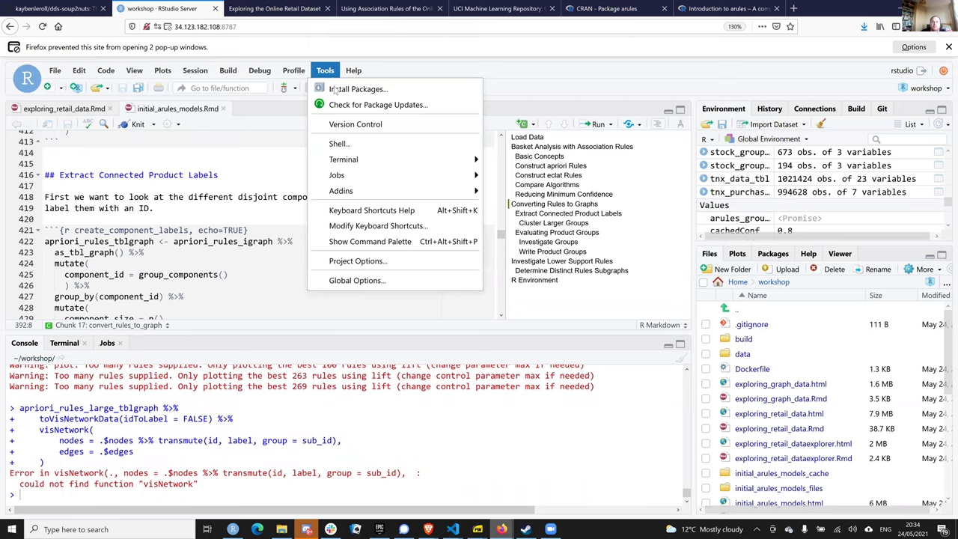
pyautogui.press('Down')
pyautogui.press('Return')
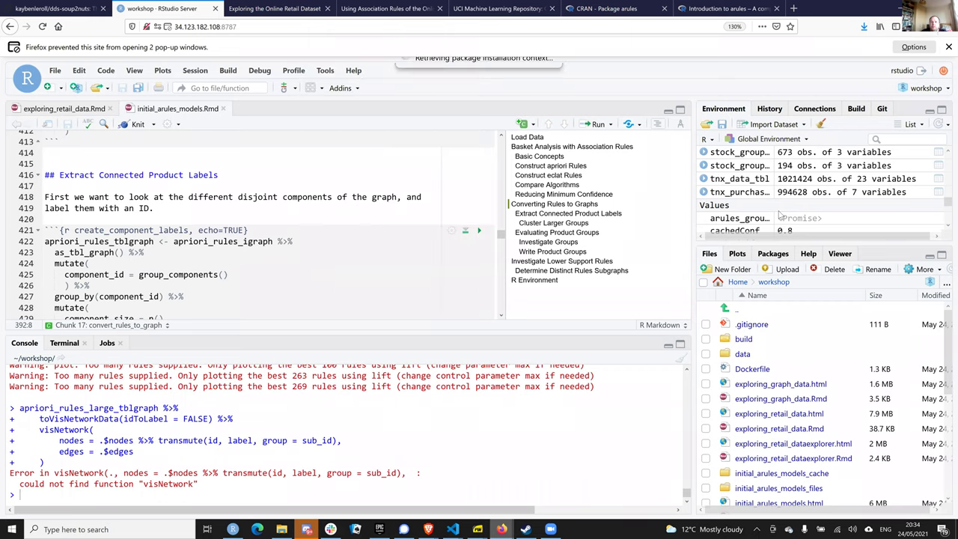
pyautogui.write('vis')
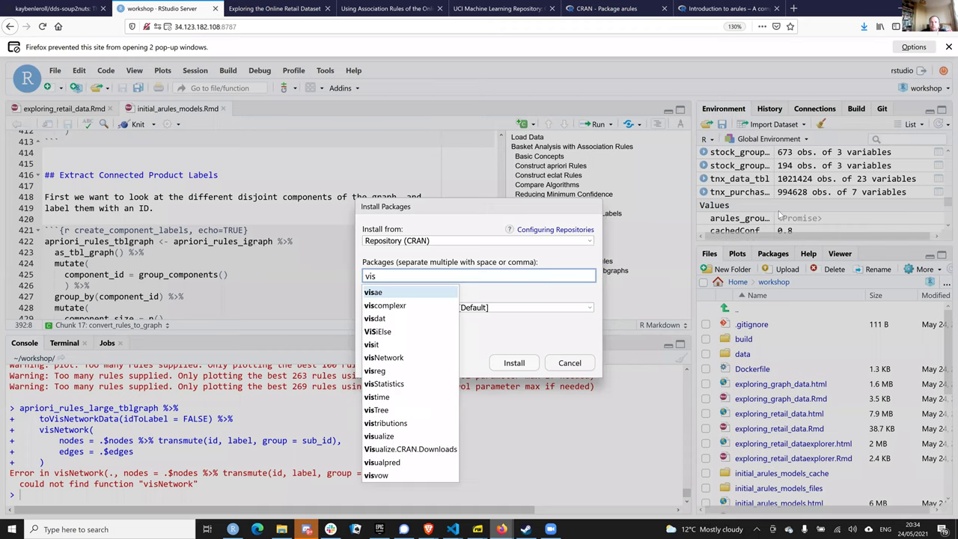
pyautogui.write('Network')
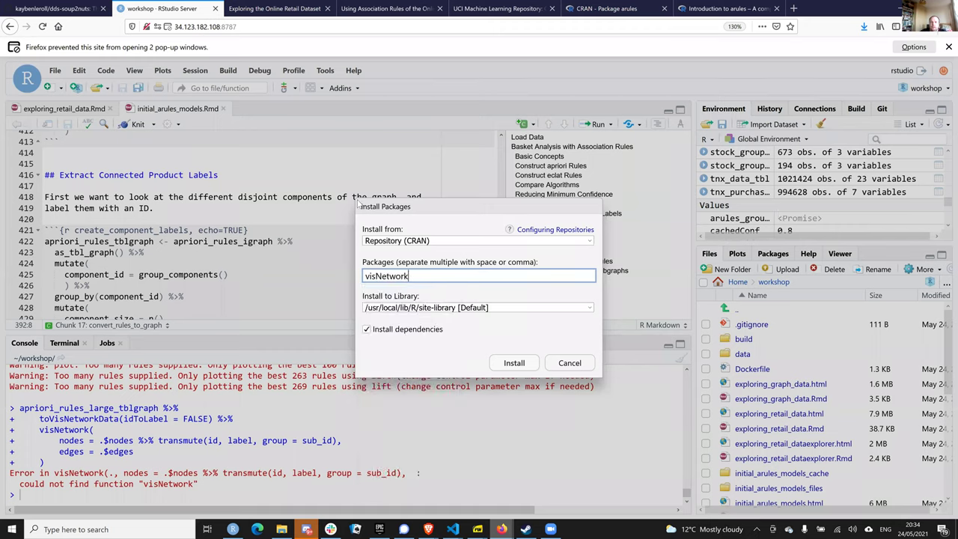
pyautogui.click(514, 364)
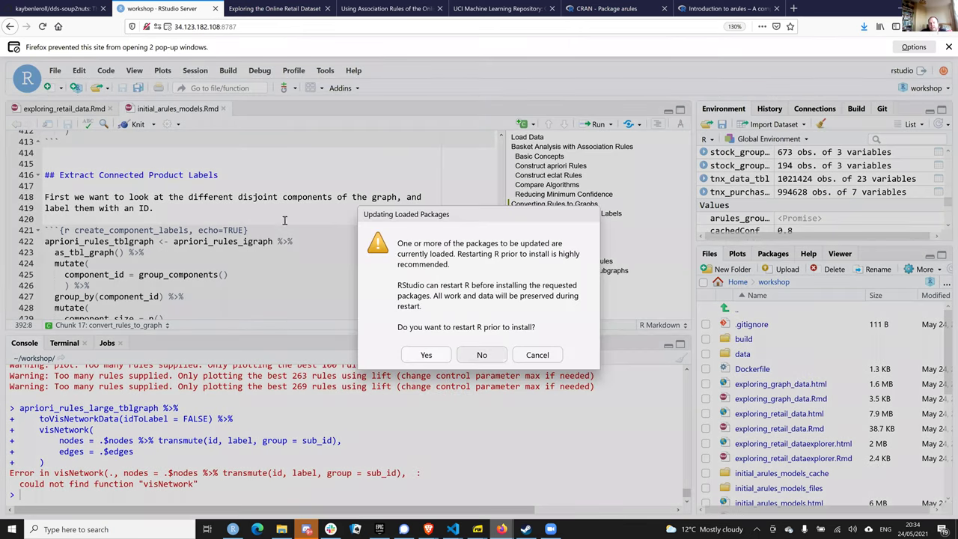
pyautogui.press('Return')
# Review the initial_arules_models.Rmd code that labels components, combines connected products and clusters the largest group.
pyautogui.scroll(-2, 320, 243)
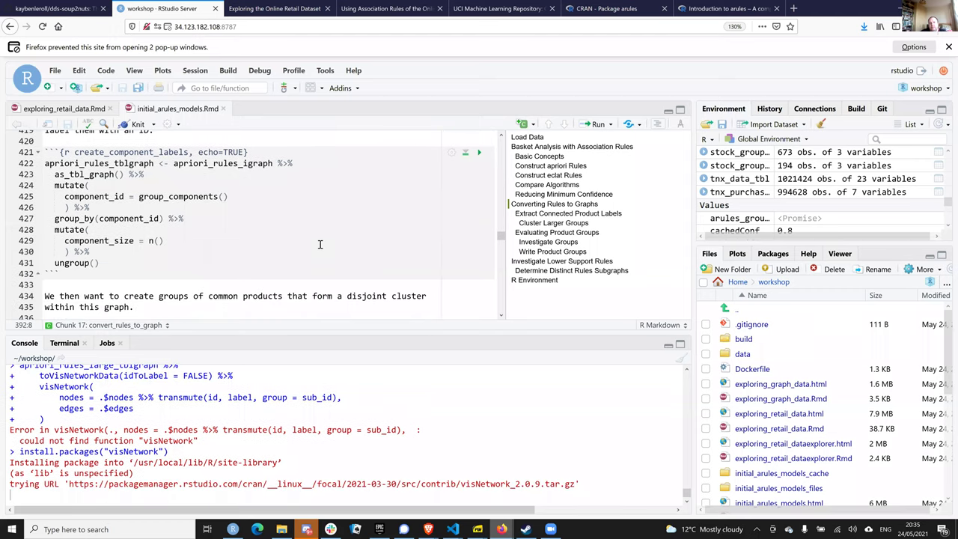
pyautogui.scroll(-4, 320, 244)
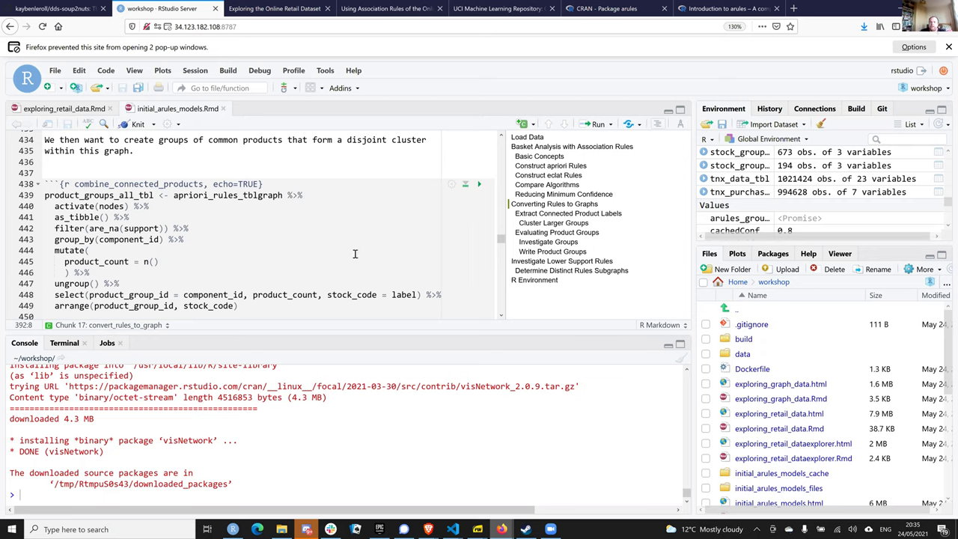
pyautogui.scroll(-3, 355, 253)
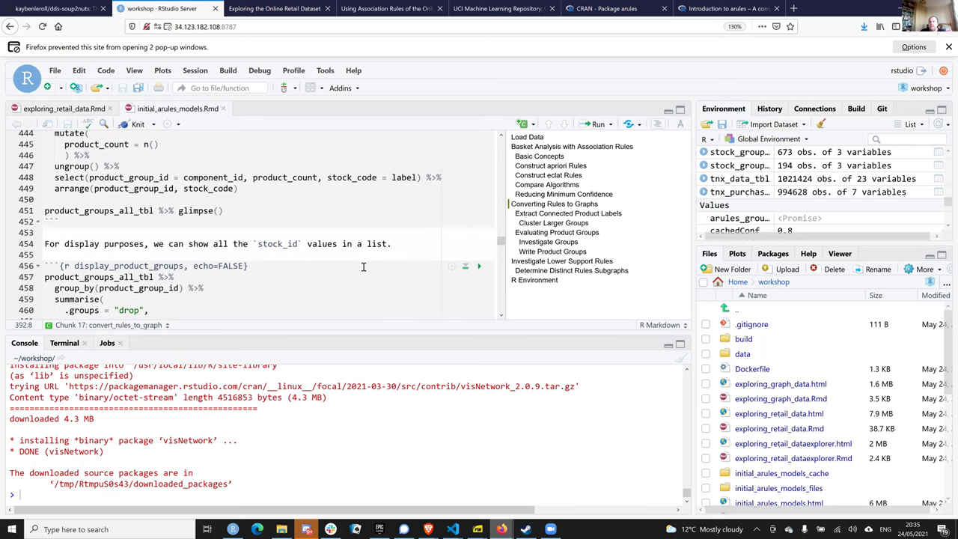
pyautogui.scroll(1, 370, 268)
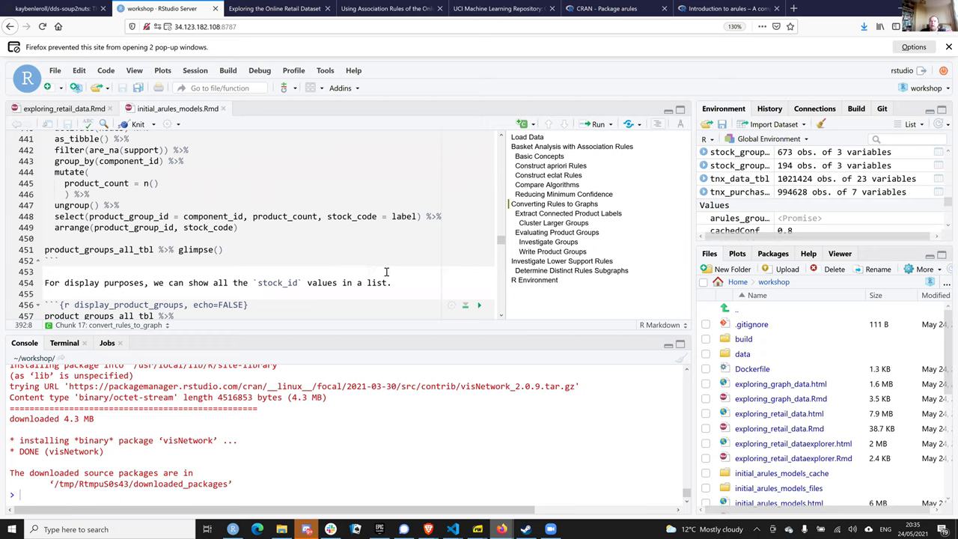
pyautogui.scroll(-3, 316, 256)
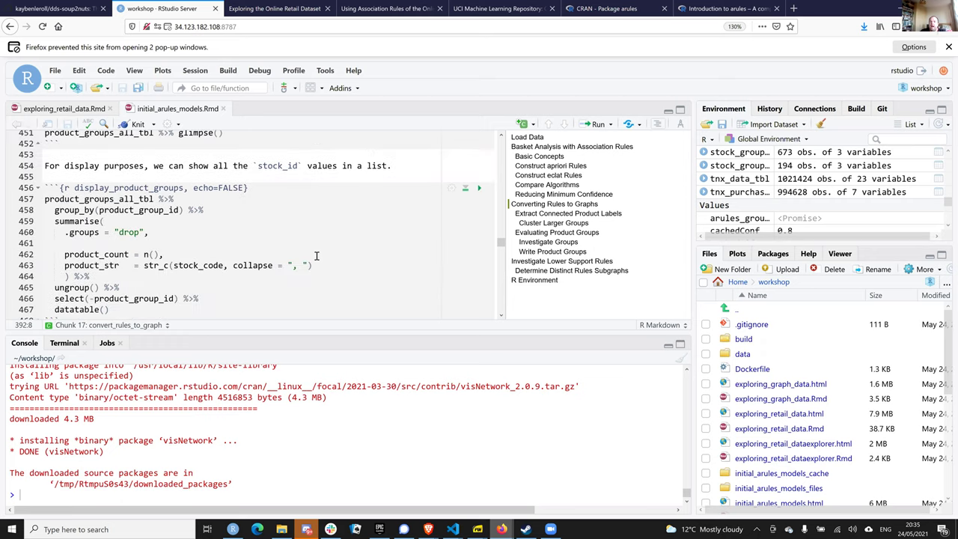
pyautogui.scroll(-3, 316, 256)
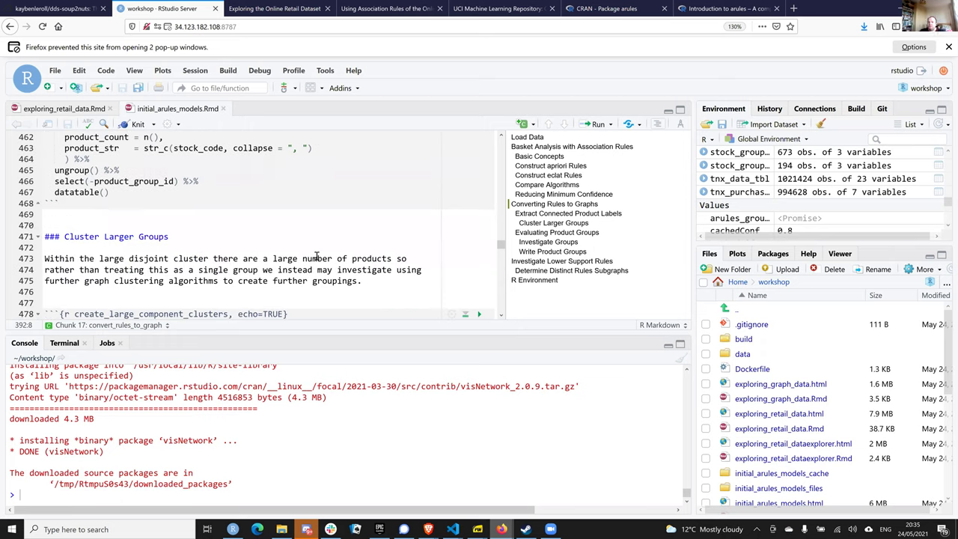
pyautogui.scroll(-3, 316, 256)
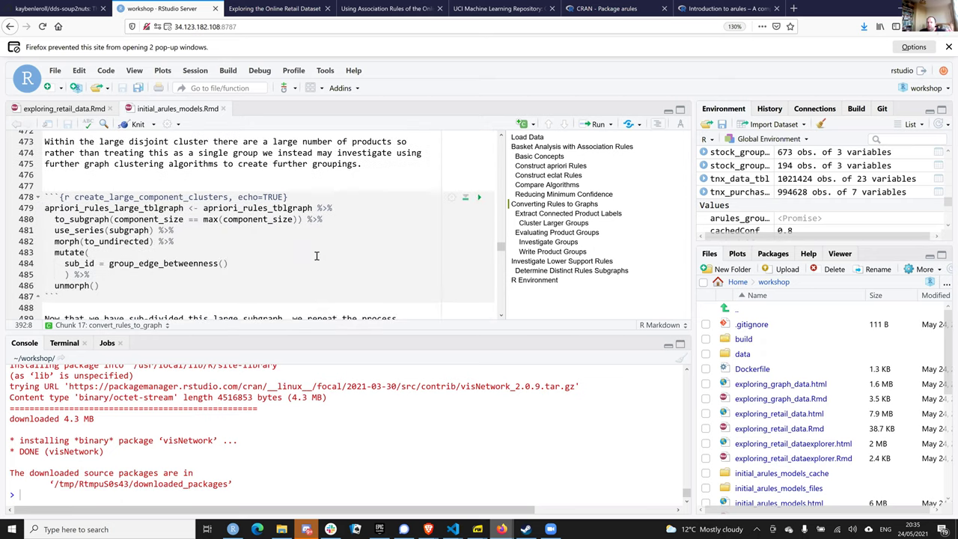
pyautogui.scroll(-1, 316, 256)
pyautogui.scroll(-2, 316, 256)
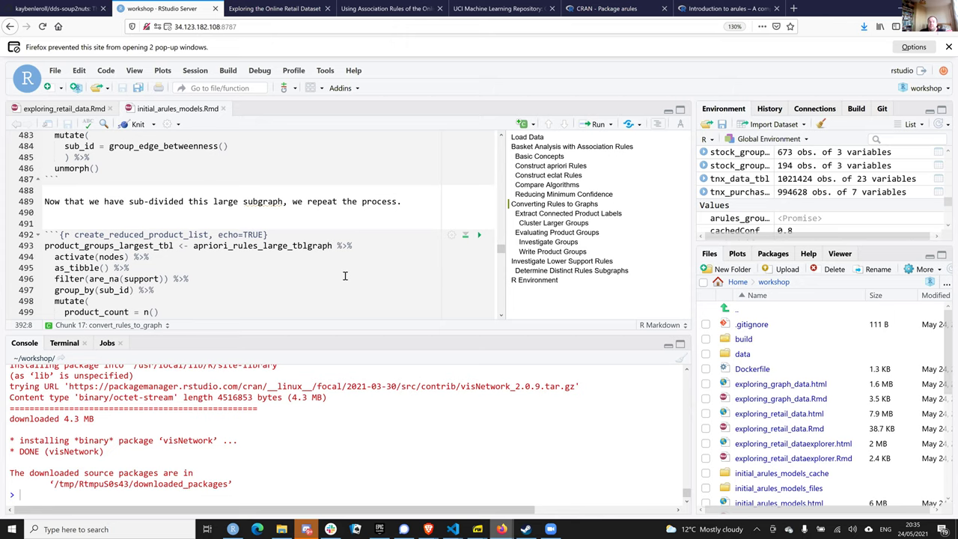
# Try to run the apriori_rules_large_tblgraph visNetwork code from the show_interactive_networks chunk of initial_arules_models.Rmd.
pyautogui.scroll(-5, 344, 275)
pyautogui.scroll(-3, 345, 275)
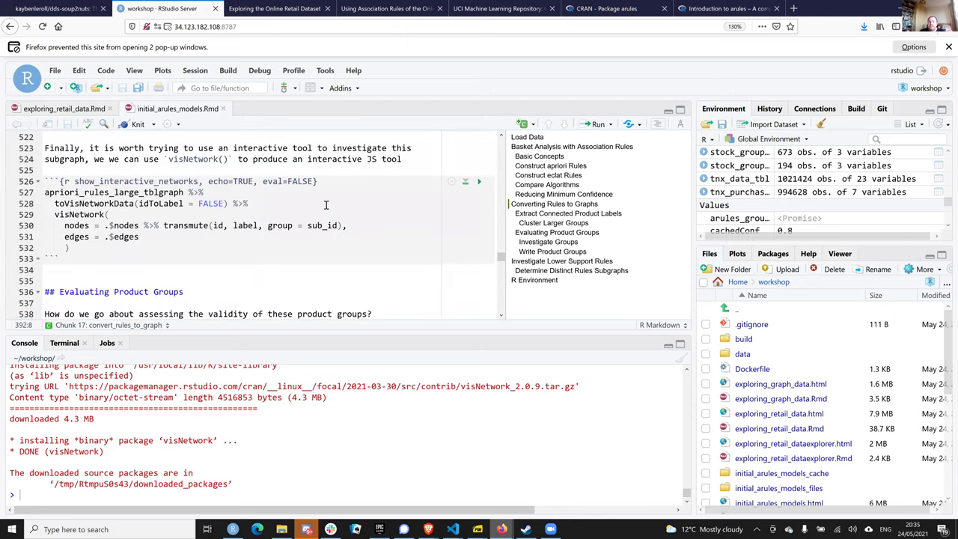
pyautogui.click(348, 182)
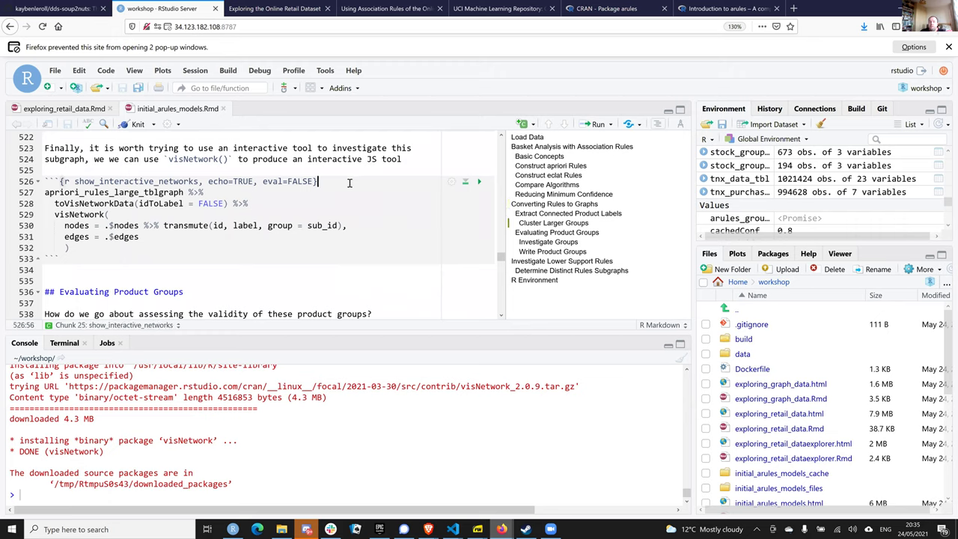
pyautogui.press('Right')
pyautogui.press('Right')
pyautogui.press('Left')
pyautogui.hotkey('shift', 'Down')
pyautogui.hotkey('shift', 'Down')
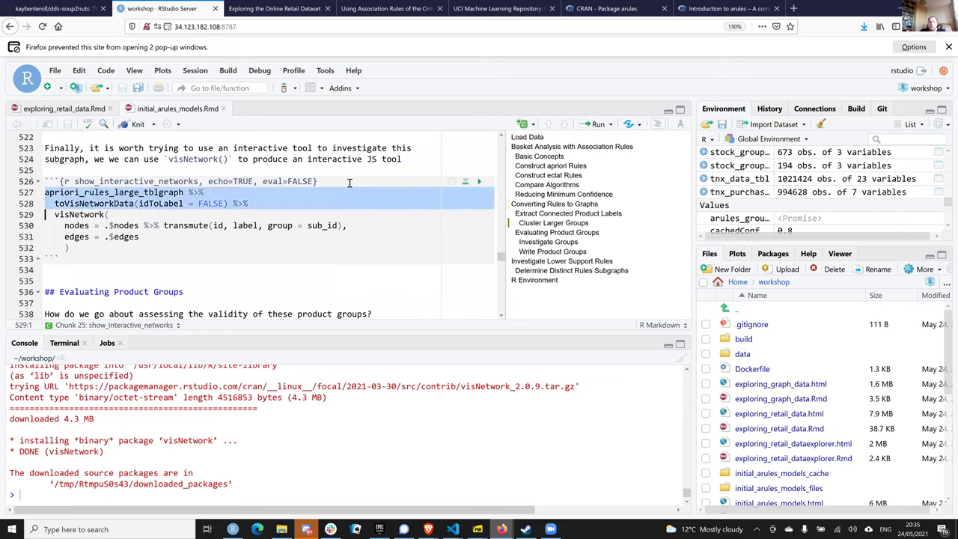
pyautogui.hotkey('shift', 'Down')
pyautogui.hotkey('shift', 'Down')
pyautogui.hotkey('shift', 'Down')
pyautogui.hotkey('shift', 'Down')
pyautogui.hotkey('ctrl', 'Return')
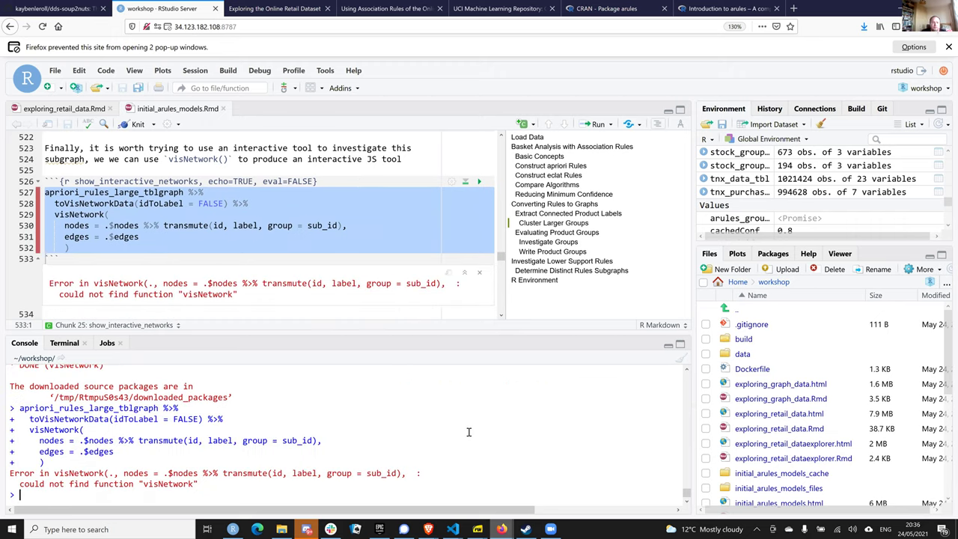
# Load the visNetwork library and rerun the interactive network code, closing the separate output window when finished.
pyautogui.write('library(visNetwork')
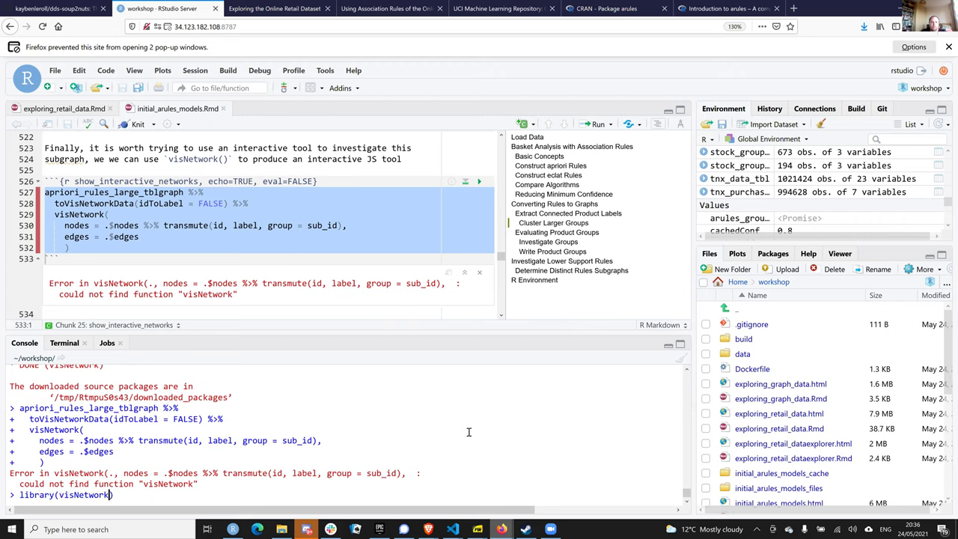
pyautogui.press('Return')
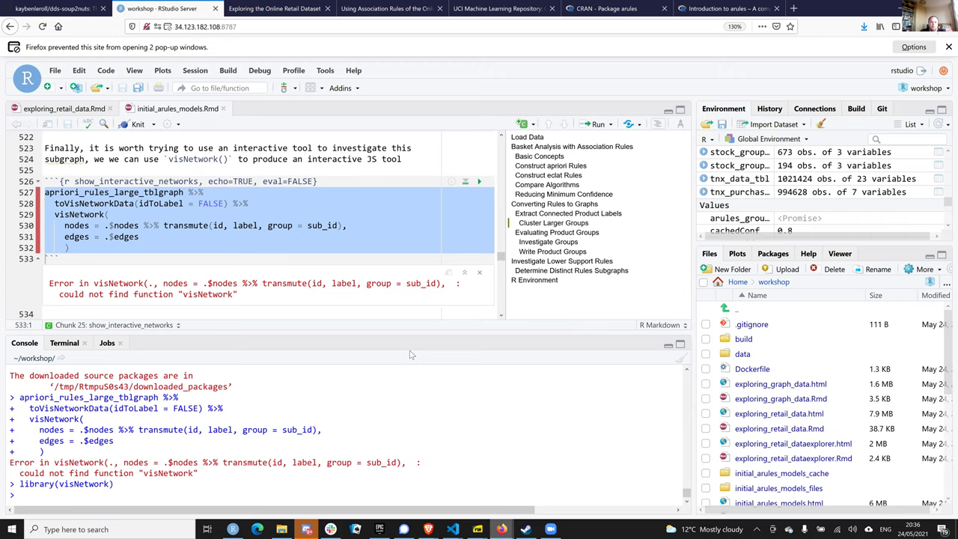
pyautogui.hotkey('ctrl', 'shift', 'Return')
pyautogui.scroll(-1, 499, 274)
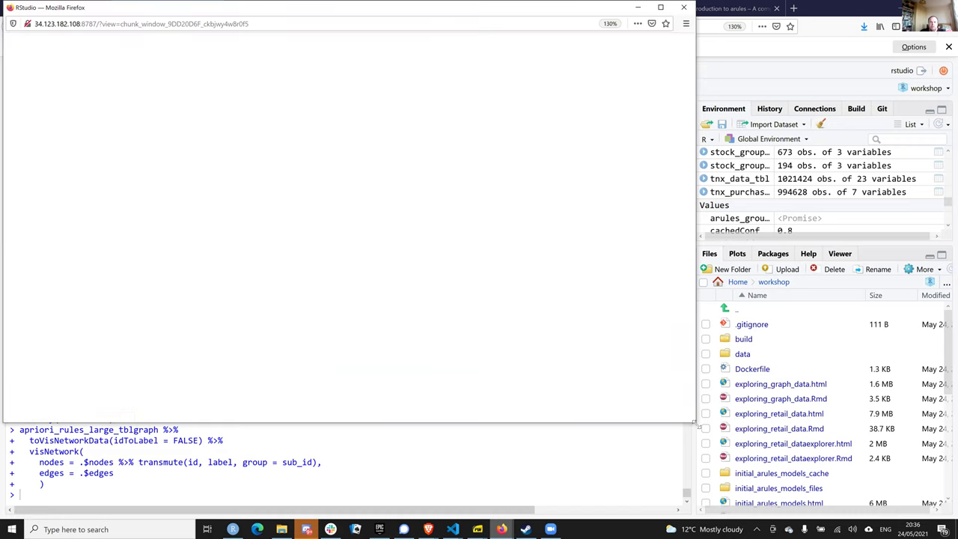
pyautogui.moveTo(694, 423); pyautogui.dragTo(662, 459)
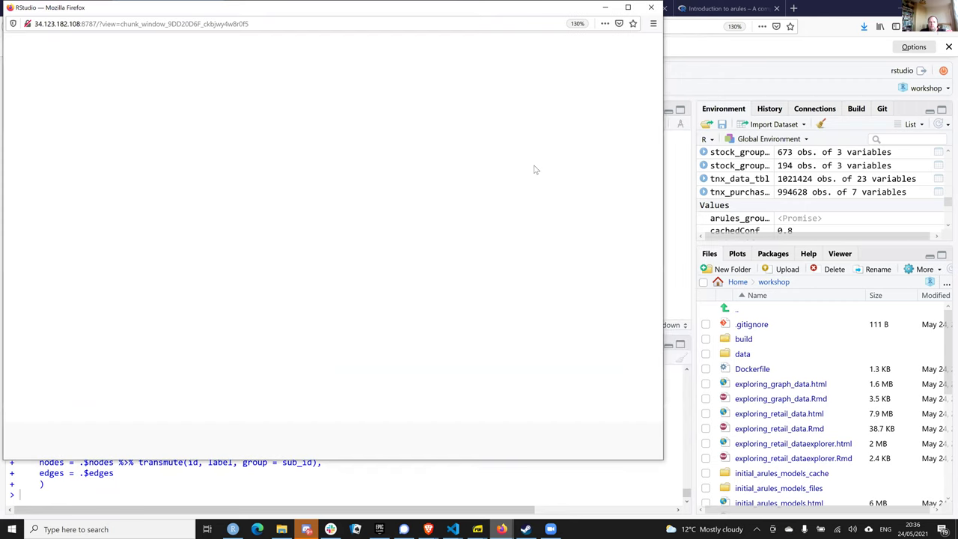
pyautogui.hotkey('ctrl', 'w')
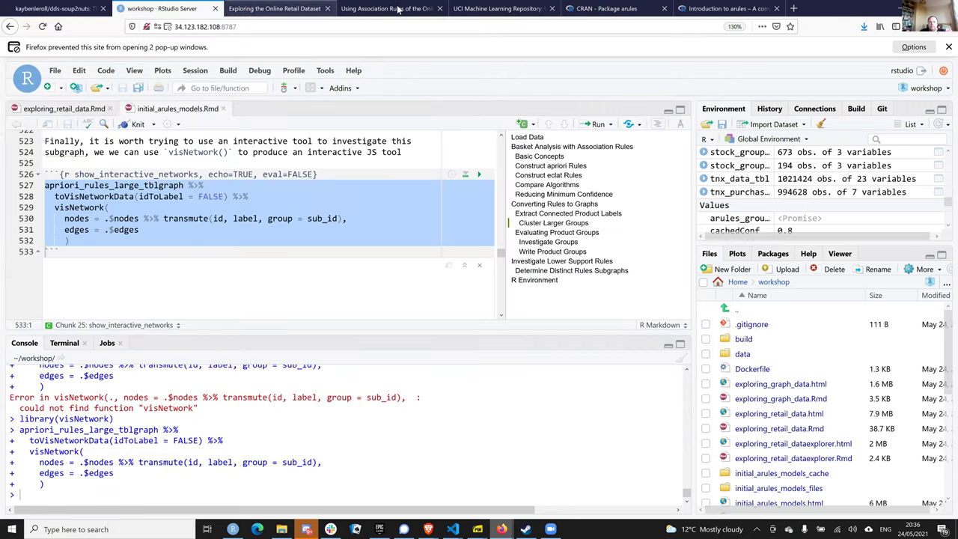
# Switch to the association rules report and examine the Evaluating Product Groups code that combines the groups and computes their purchase proportions.
pyautogui.hotkey('ctrl', 'Tab')
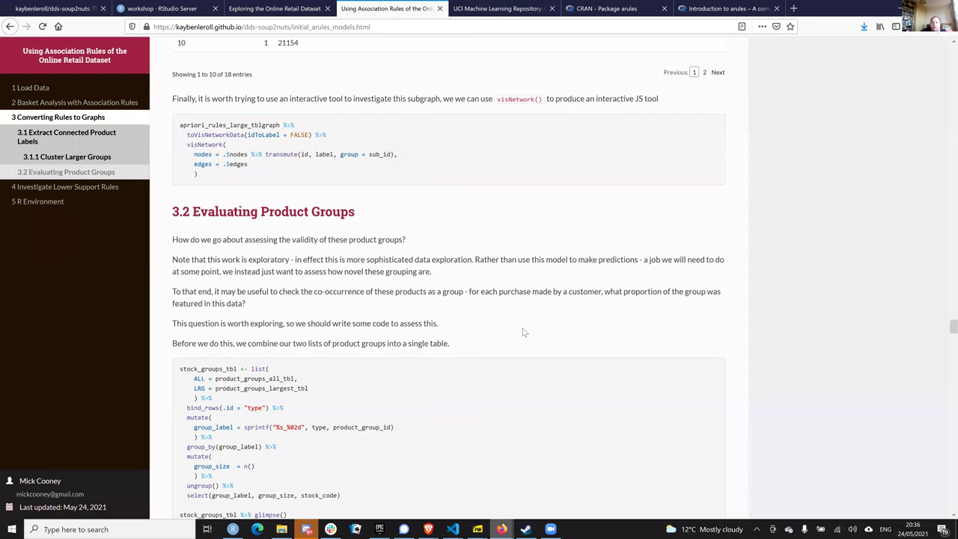
pyautogui.scroll(-1, 522, 330)
pyautogui.scroll(-2, 493, 250)
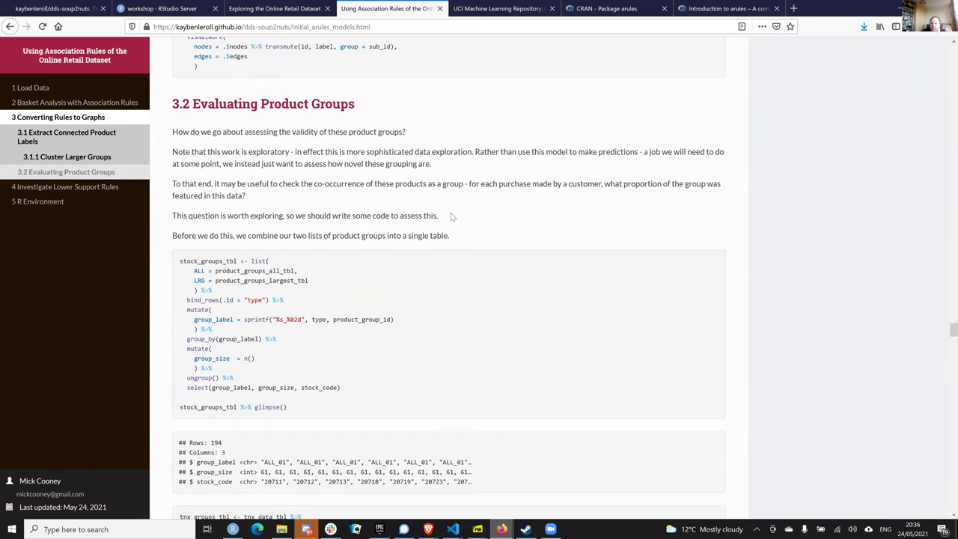
pyautogui.scroll(-1, 504, 240)
pyautogui.scroll(-5, 509, 270)
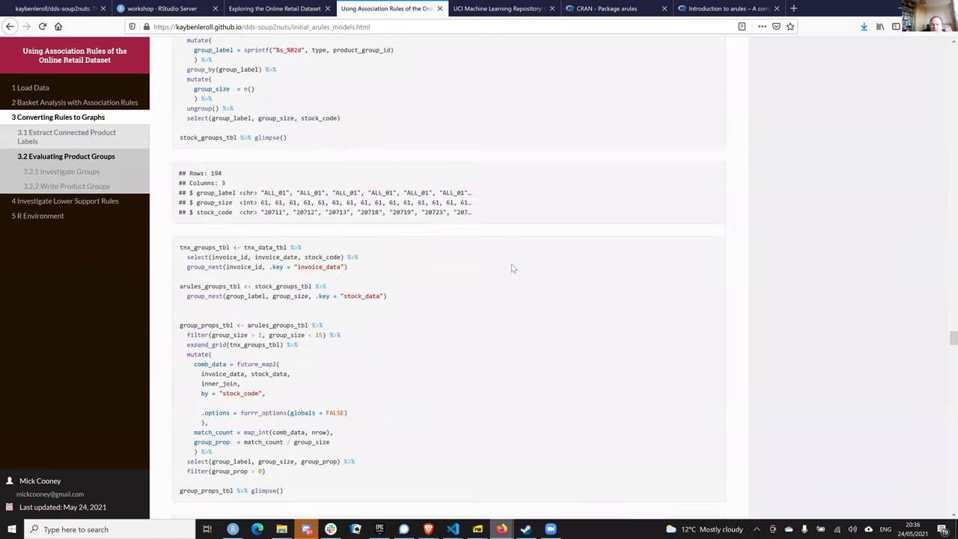
pyautogui.scroll(-2, 543, 306)
pyautogui.scroll(3, 544, 309)
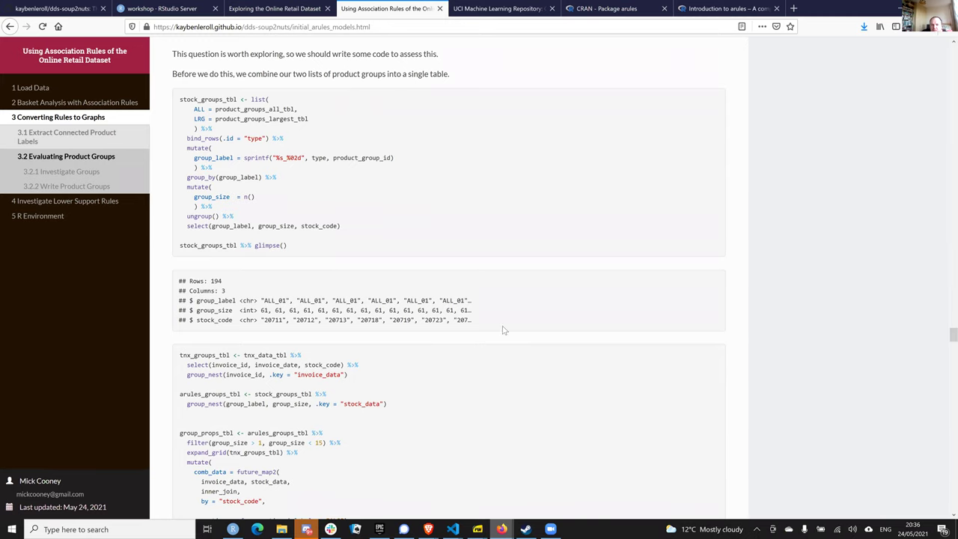
pyautogui.scroll(-3, 507, 334)
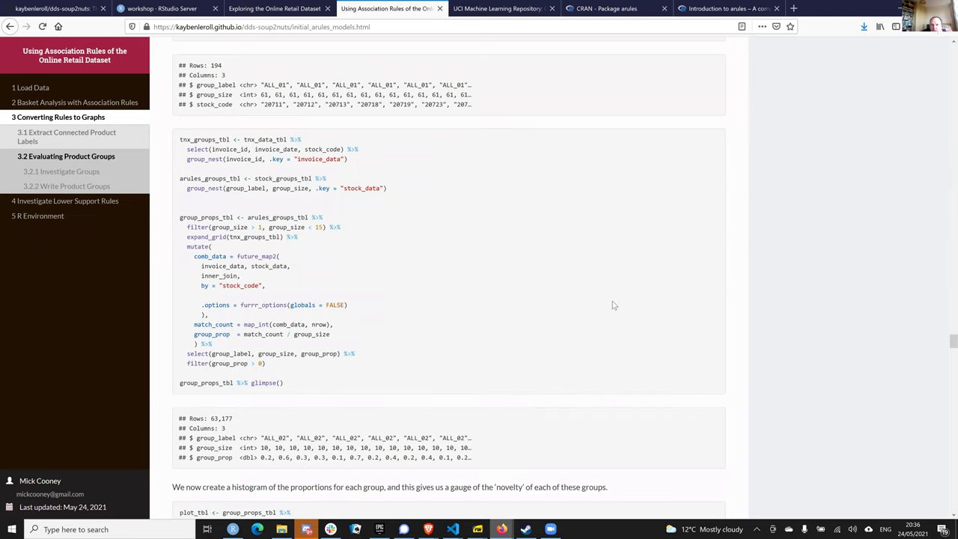
# Examine the faceted histograms of group coverages by product grouping and the ggplot code that produces them.
pyautogui.scroll(-3, 610, 307)
pyautogui.scroll(-4, 609, 303)
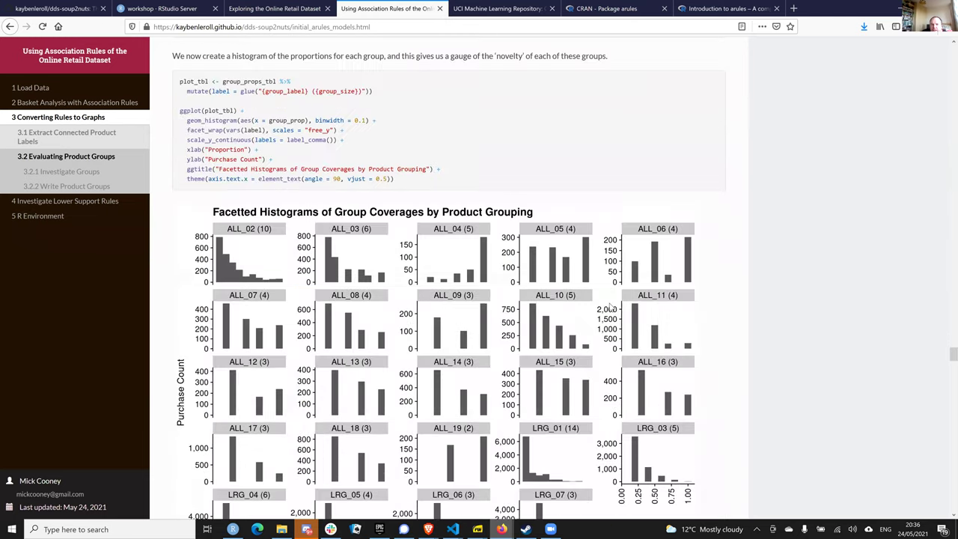
pyautogui.scroll(-1, 544, 300)
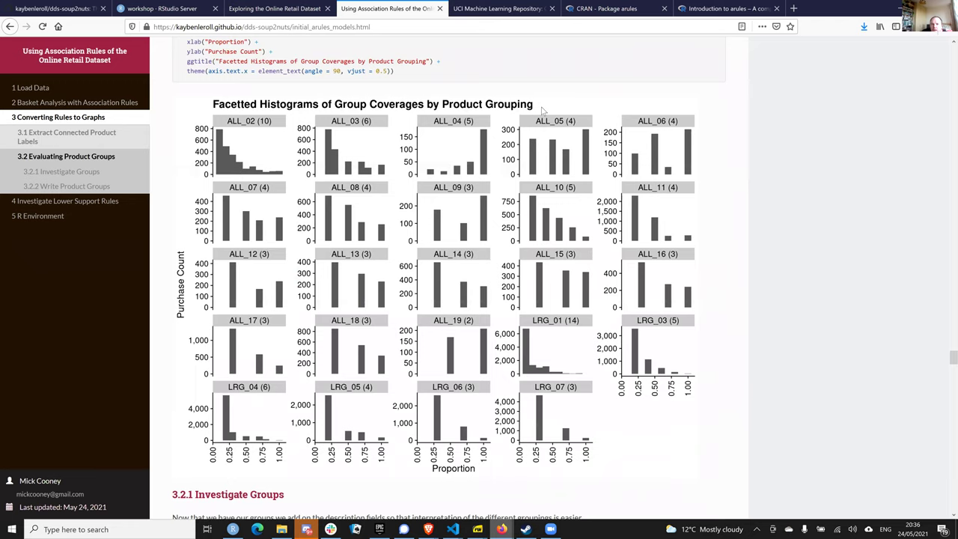
pyautogui.scroll(3, 543, 110)
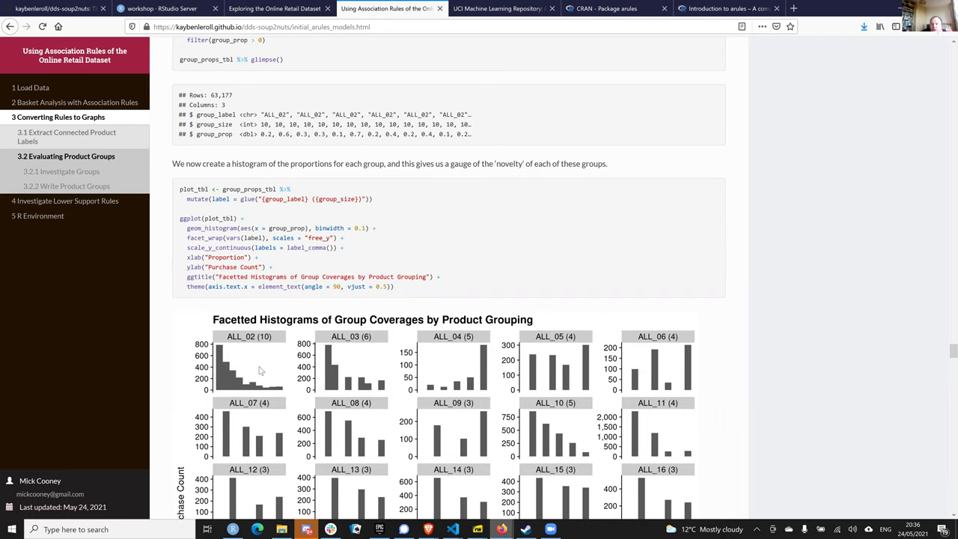
pyautogui.scroll(-2, 233, 278)
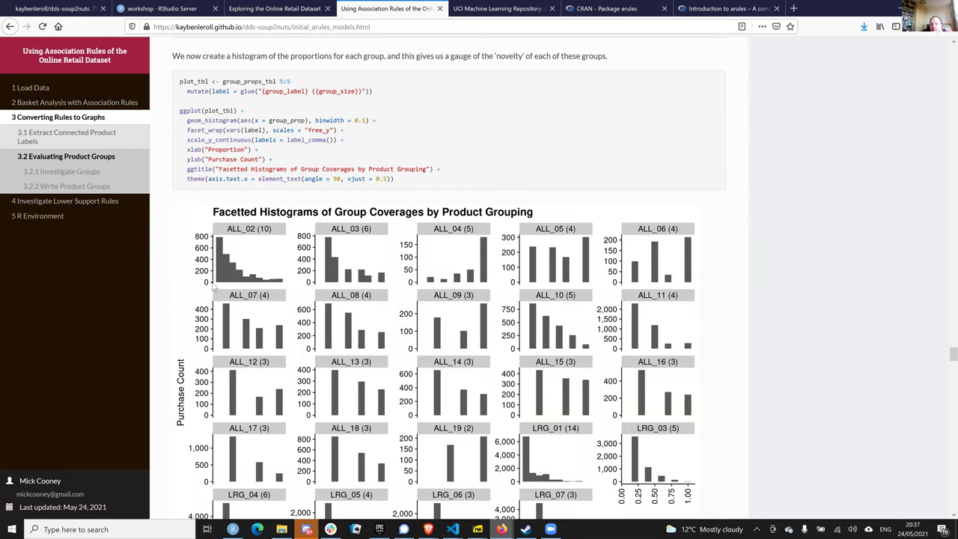
pyautogui.scroll(-4, 271, 306)
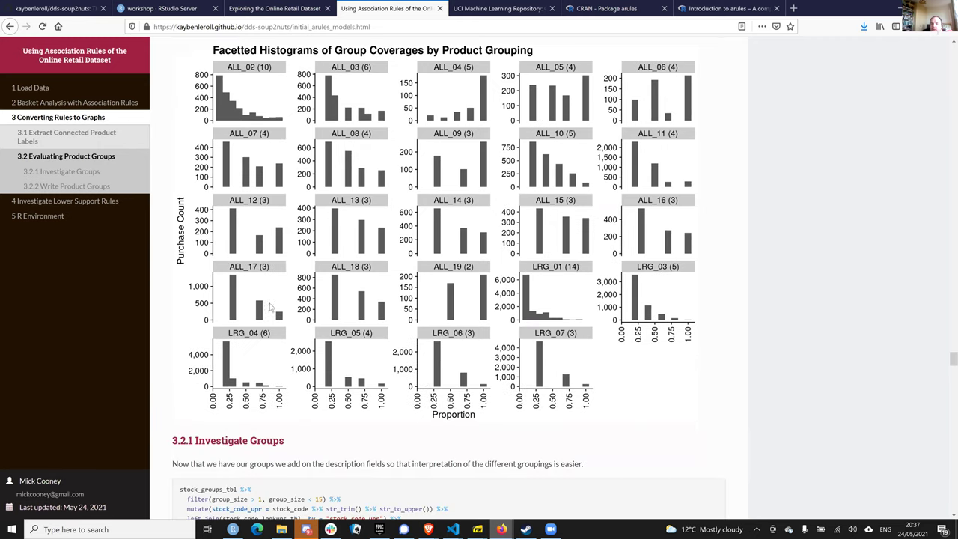
pyautogui.scroll(3, 222, 206)
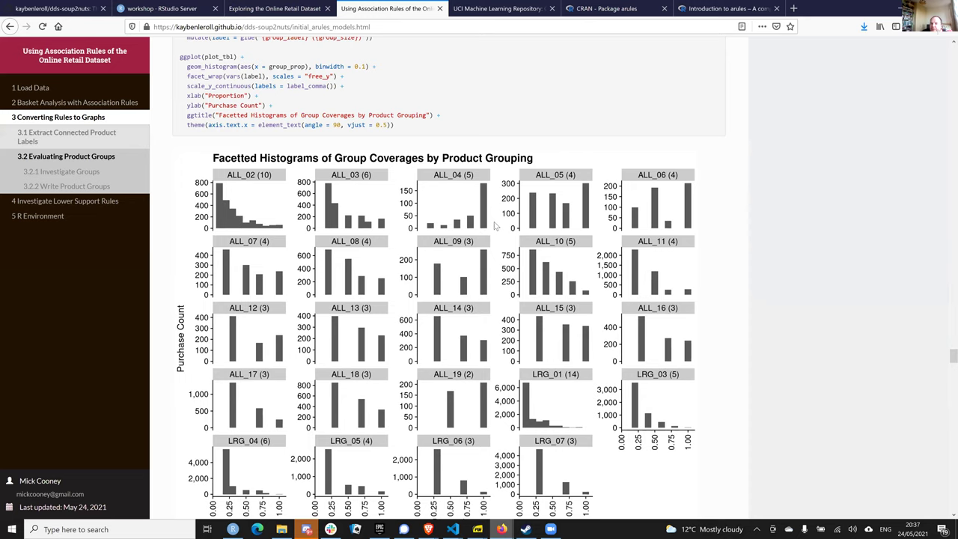
pyautogui.scroll(-1, 482, 218)
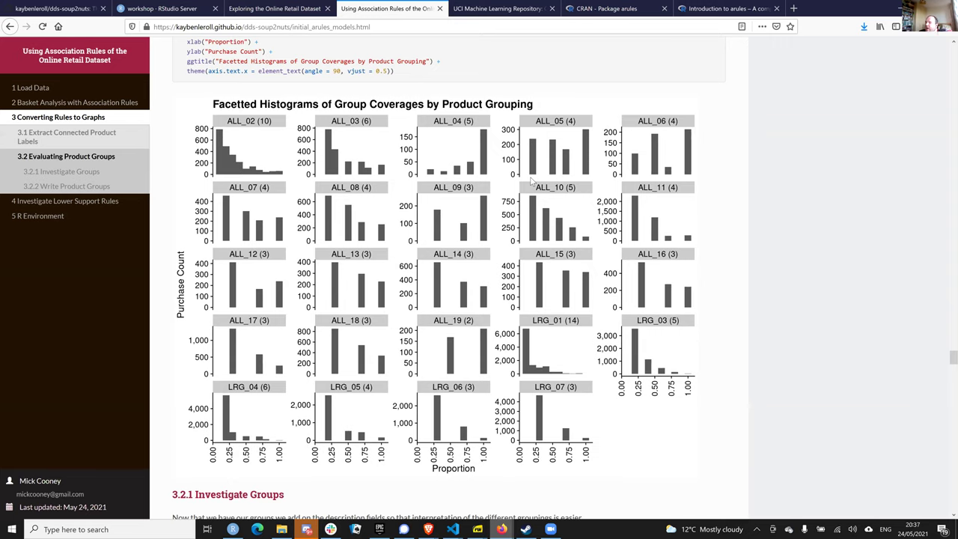
pyautogui.scroll(-1, 524, 212)
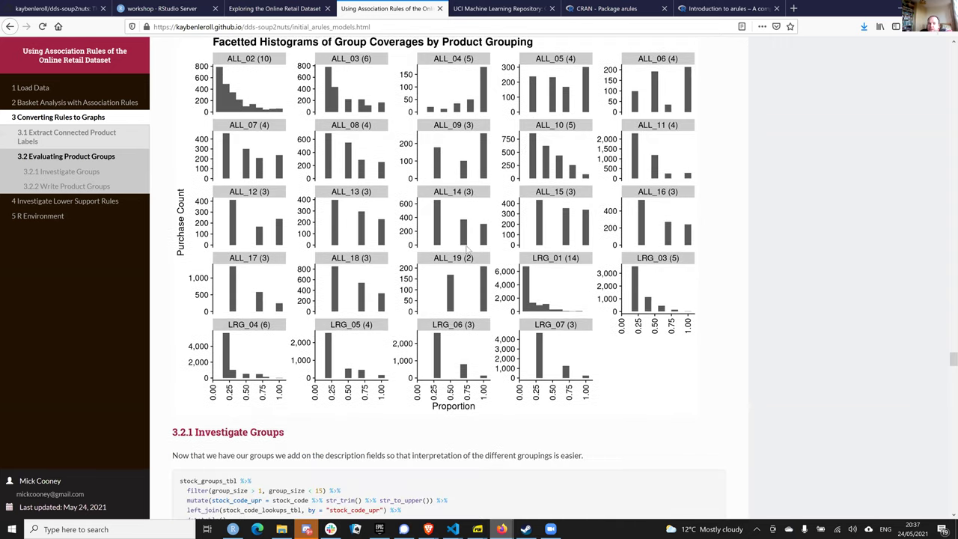
pyautogui.scroll(-3, 484, 237)
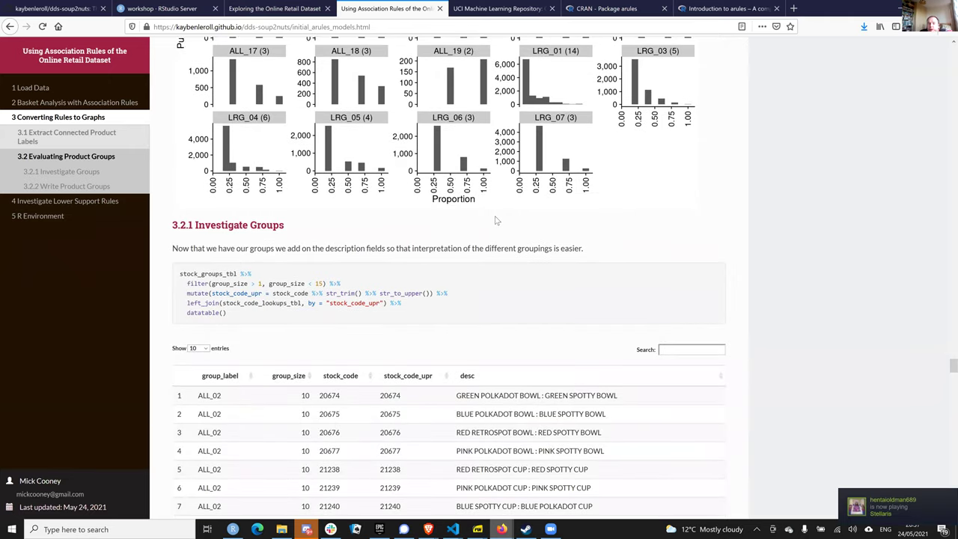
pyautogui.scroll(-2, 529, 196)
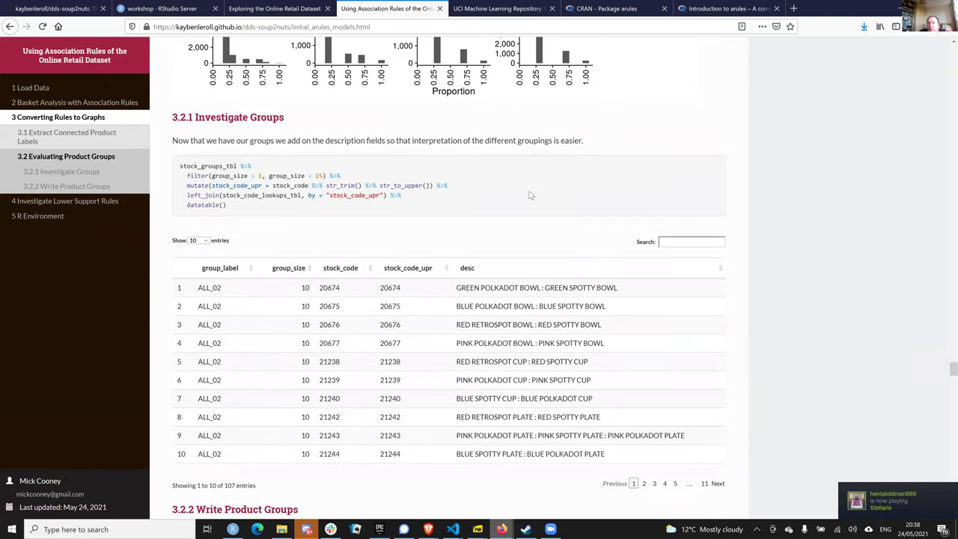
pyautogui.scroll(3, 526, 177)
pyautogui.scroll(3, 529, 179)
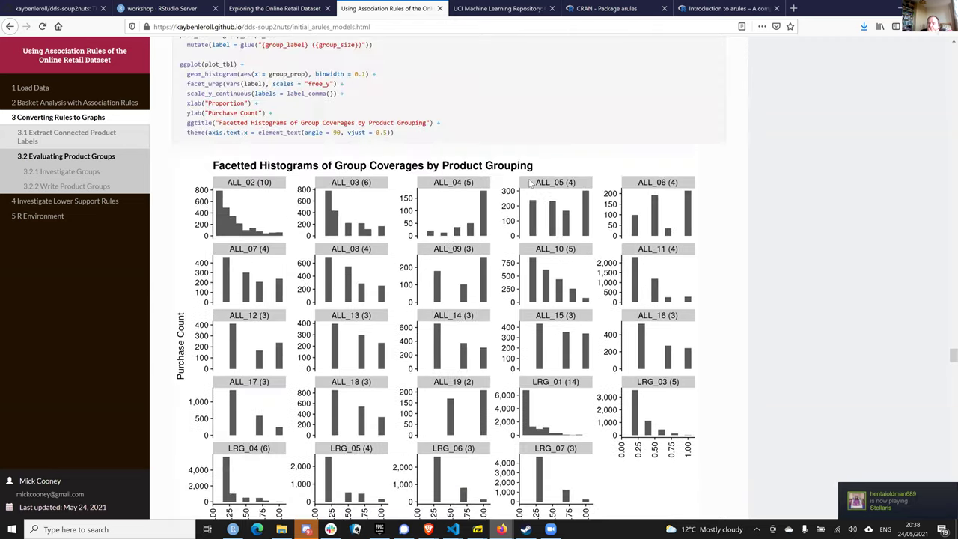
# Show 50 entries in the Investigate Groups table and filter it by ALL_02.
pyautogui.scroll(-3, 529, 183)
pyautogui.scroll(-3, 746, 189)
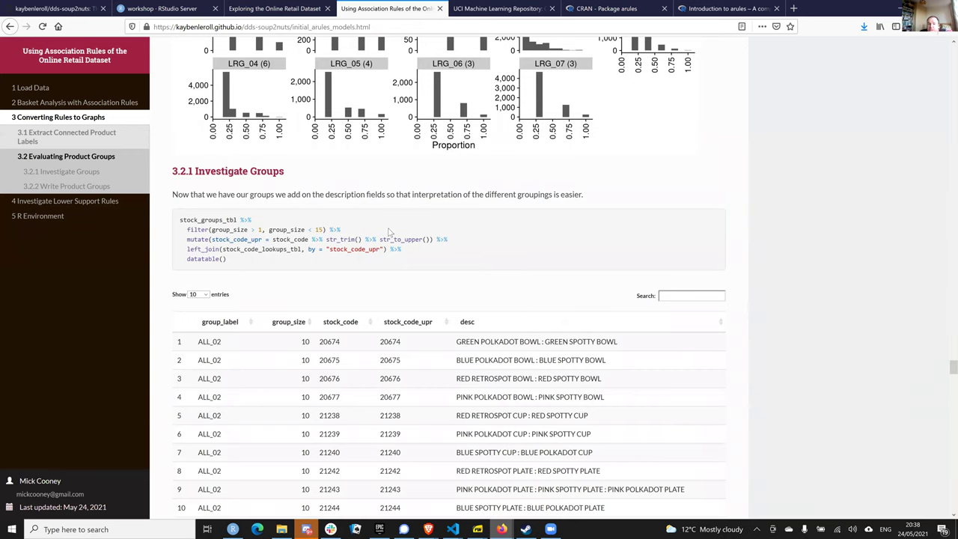
pyautogui.scroll(-2, 277, 172)
pyautogui.click(200, 133)
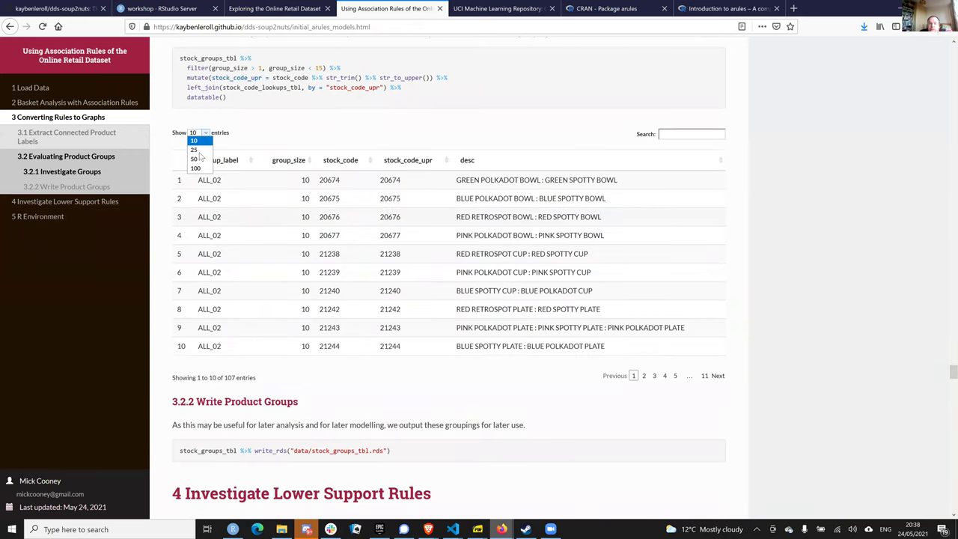
pyautogui.press('Return')
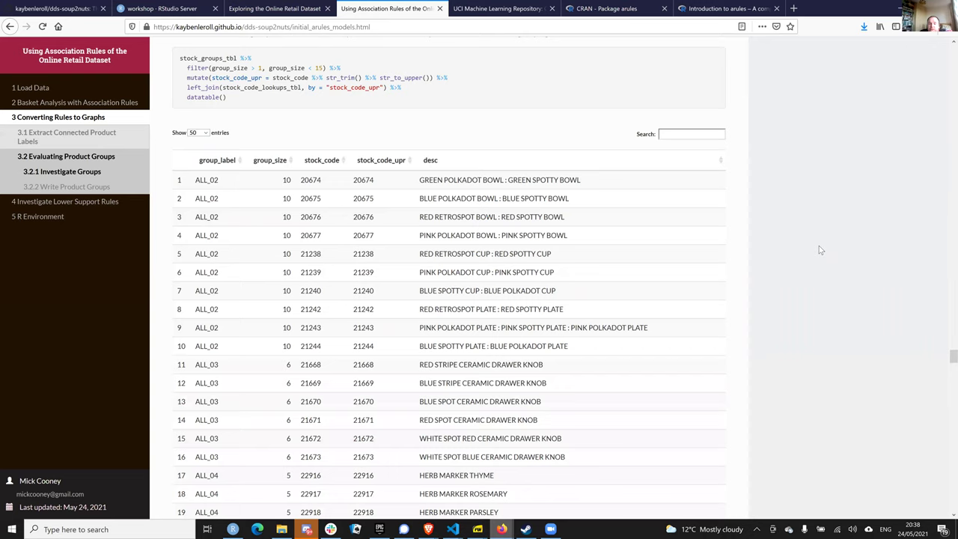
pyautogui.click(679, 135)
pyautogui.write('ALL')
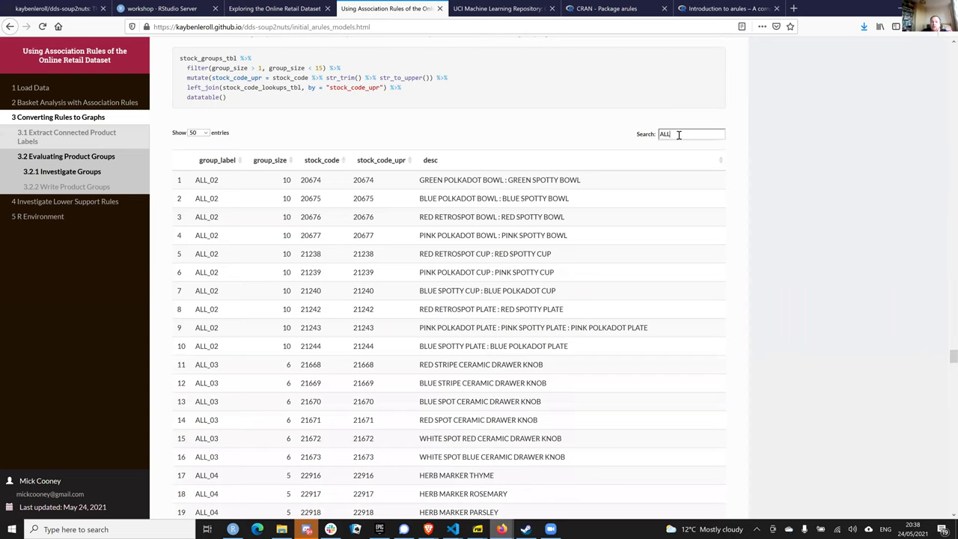
pyautogui.write('_02')
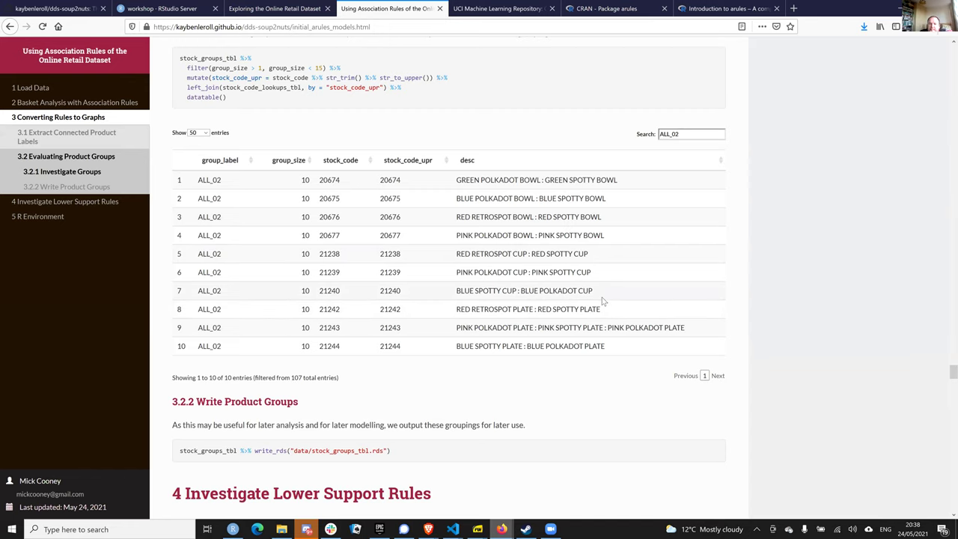
# Compare the ALL_02 product descriptions with the group's coverage histogram, highlighting GREEN POLKADOT BOWL in the first row.
pyautogui.scroll(8, 603, 301)
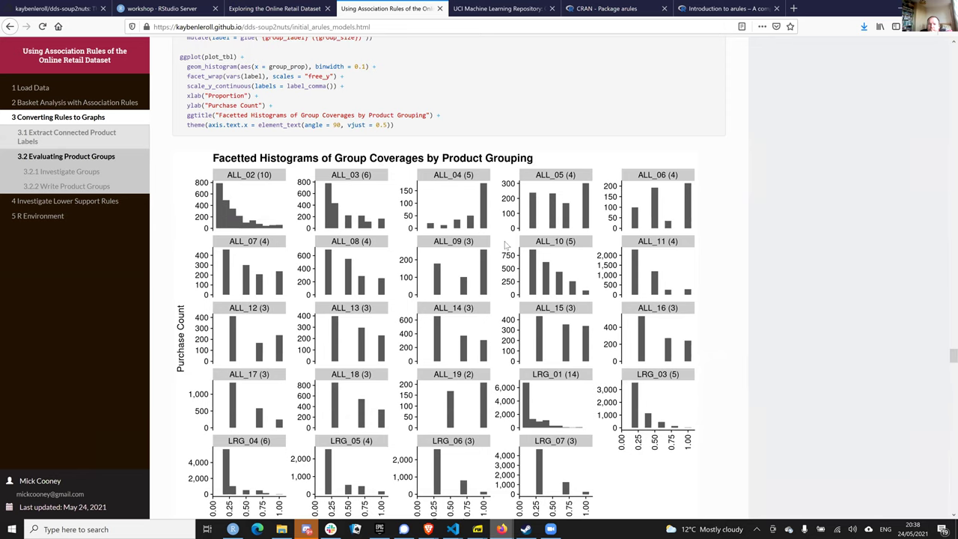
pyautogui.scroll(-3, 509, 242)
pyautogui.scroll(-10, 633, 264)
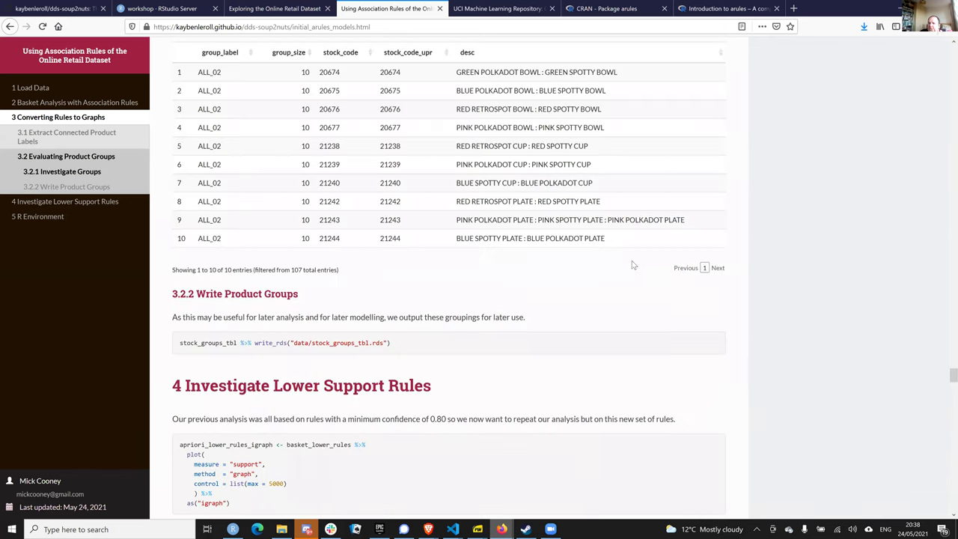
pyautogui.scroll(4, 636, 261)
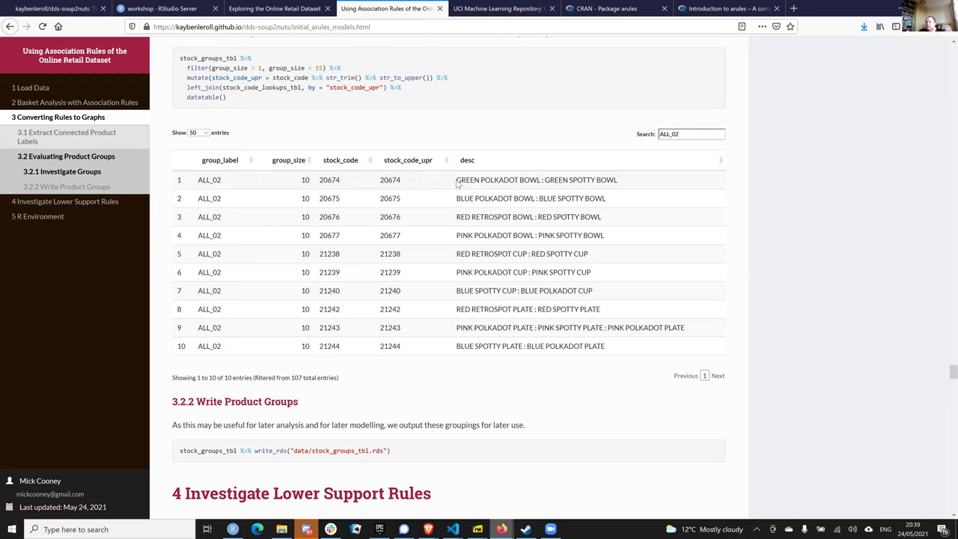
pyautogui.moveTo(457, 181); pyautogui.dragTo(540, 182)
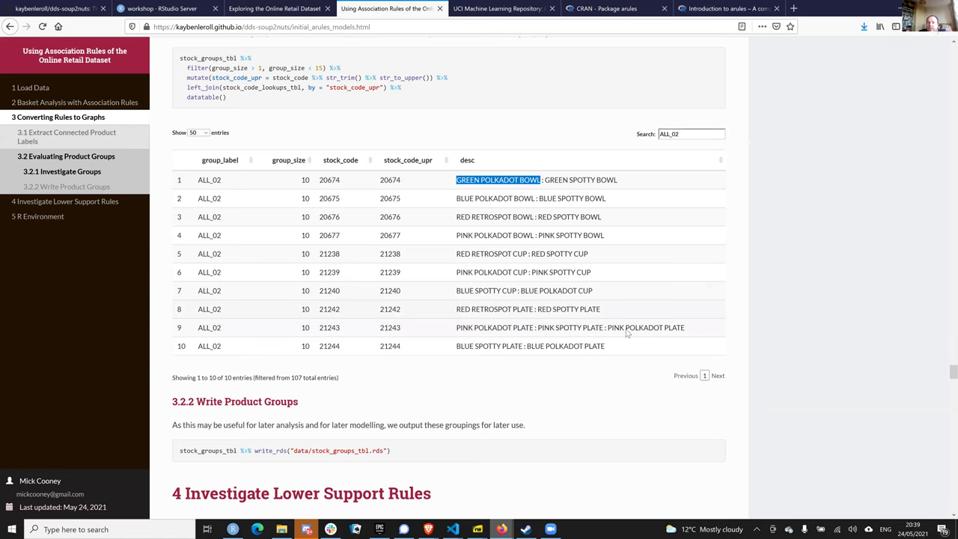
pyautogui.scroll(-2, 627, 333)
pyautogui.scroll(3, 626, 333)
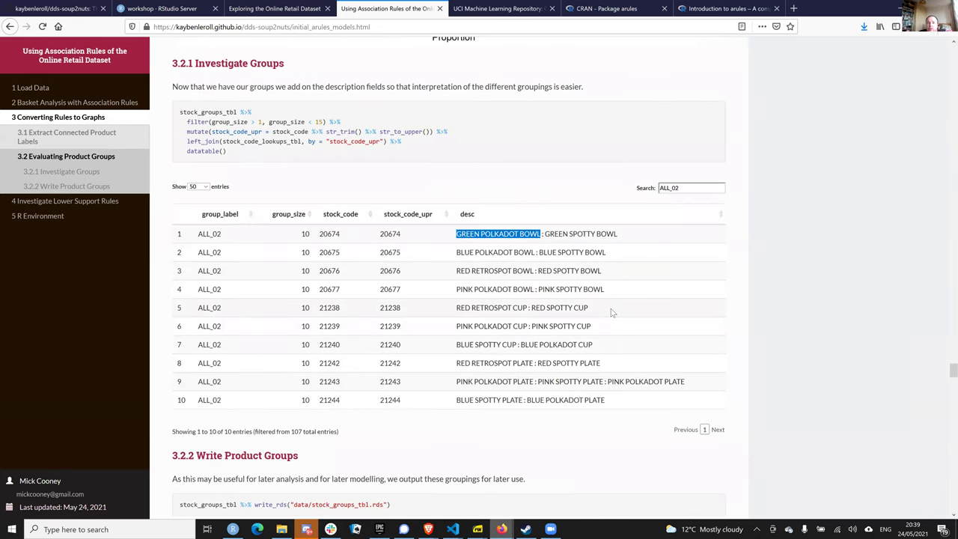
# Trace the product groups from the coverage histograms back to the table listing the stock codes of each connected group.
pyautogui.scroll(10, 610, 312)
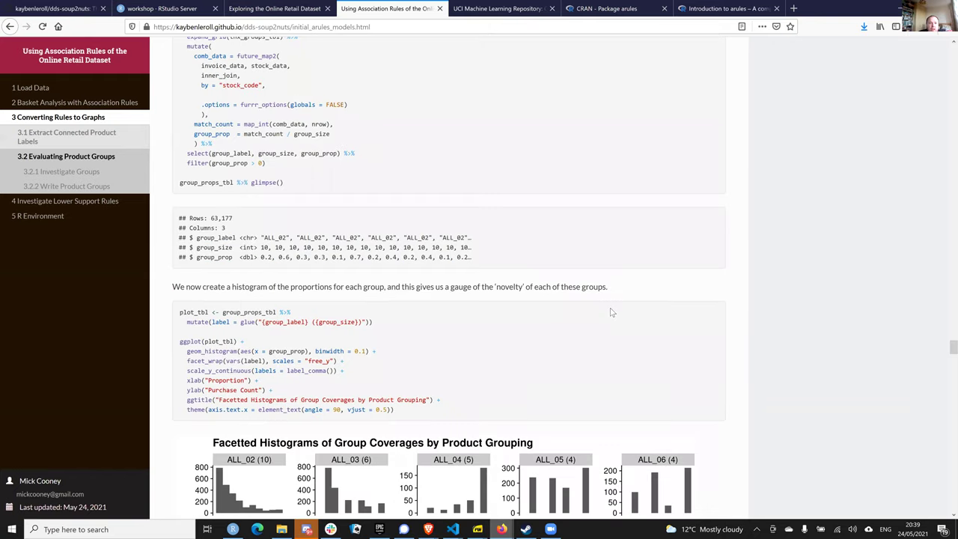
pyautogui.scroll(1, 611, 313)
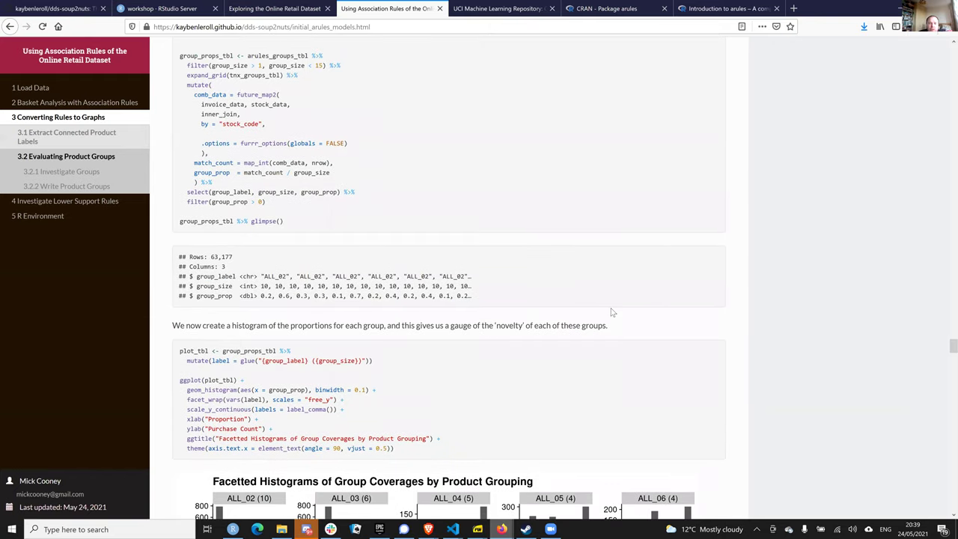
pyautogui.scroll(-5, 611, 312)
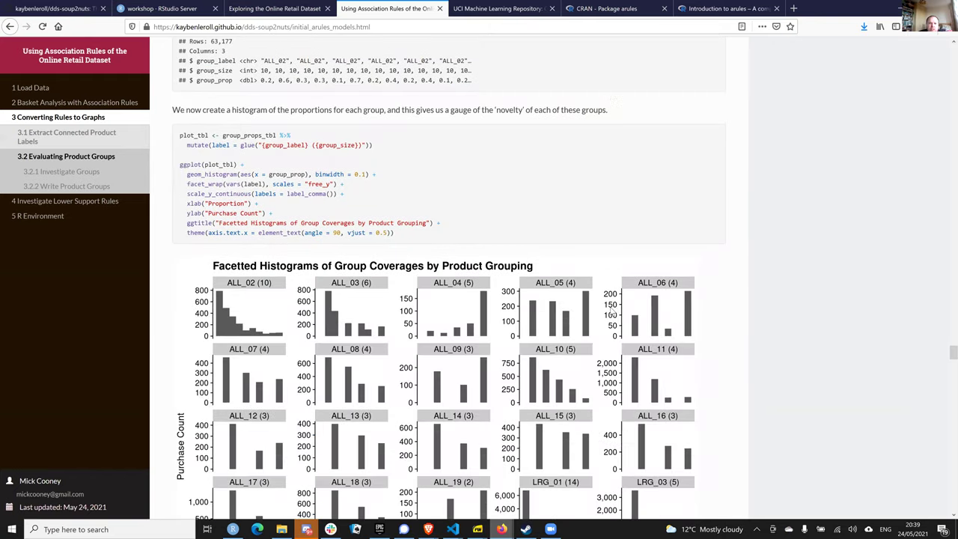
pyautogui.scroll(15, 610, 313)
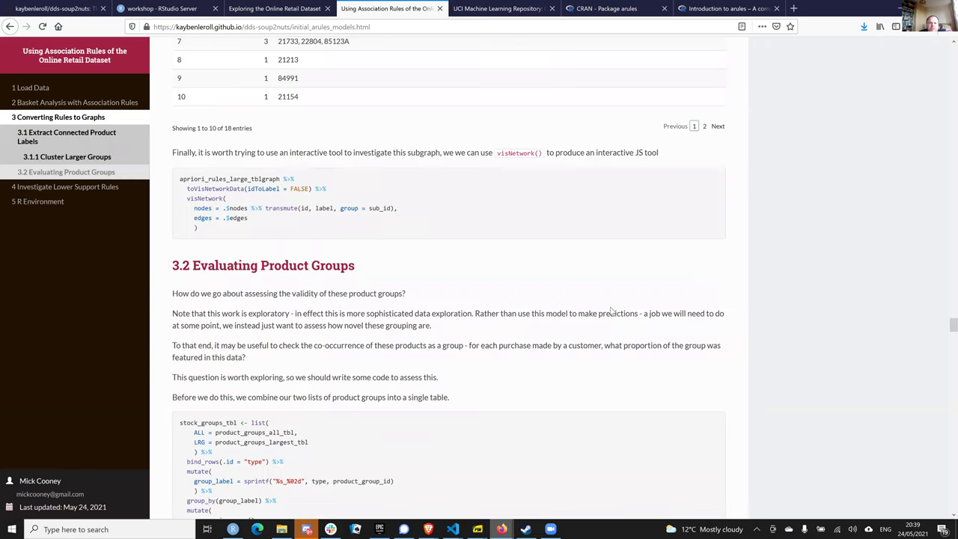
pyautogui.scroll(6, 384, 254)
pyautogui.scroll(3, 445, 284)
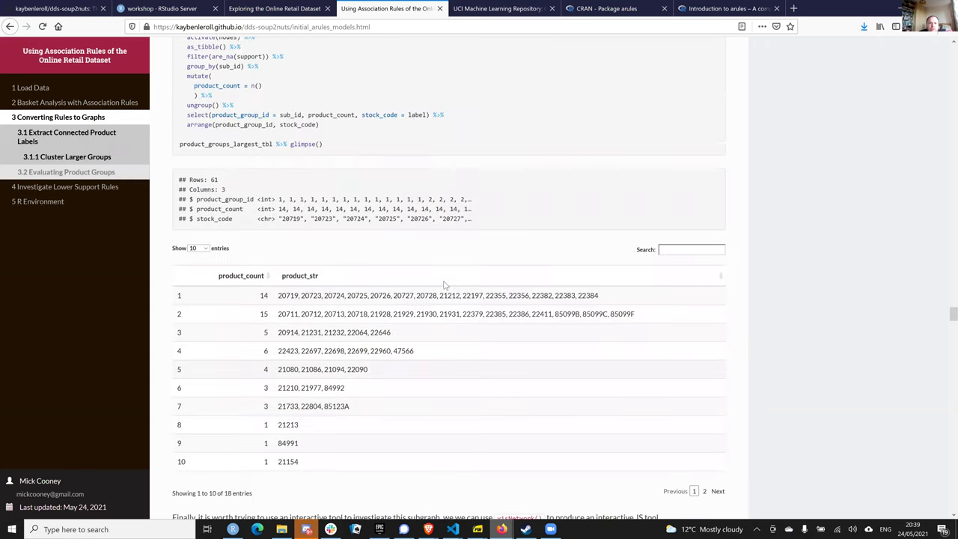
pyautogui.scroll(10, 444, 285)
pyautogui.scroll(6, 445, 284)
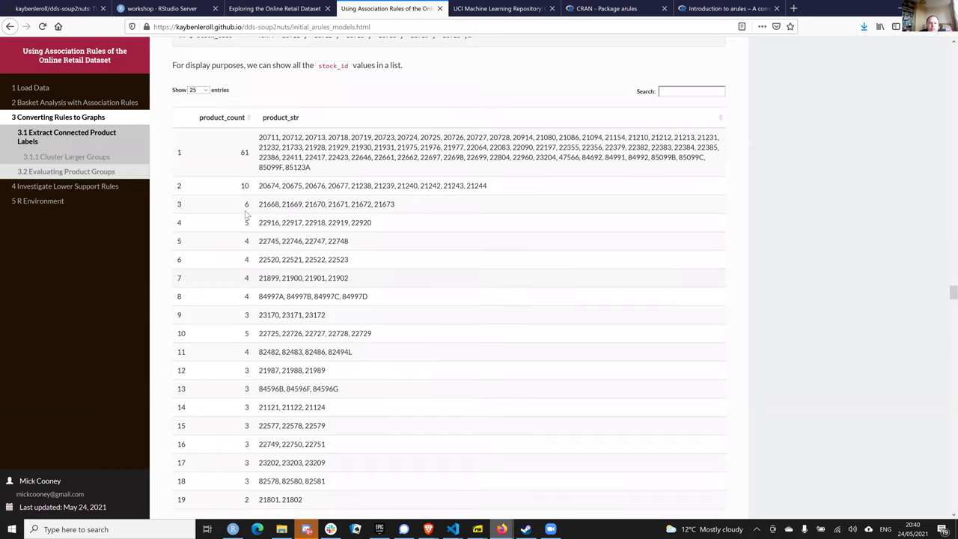
pyautogui.scroll(-1, 235, 111)
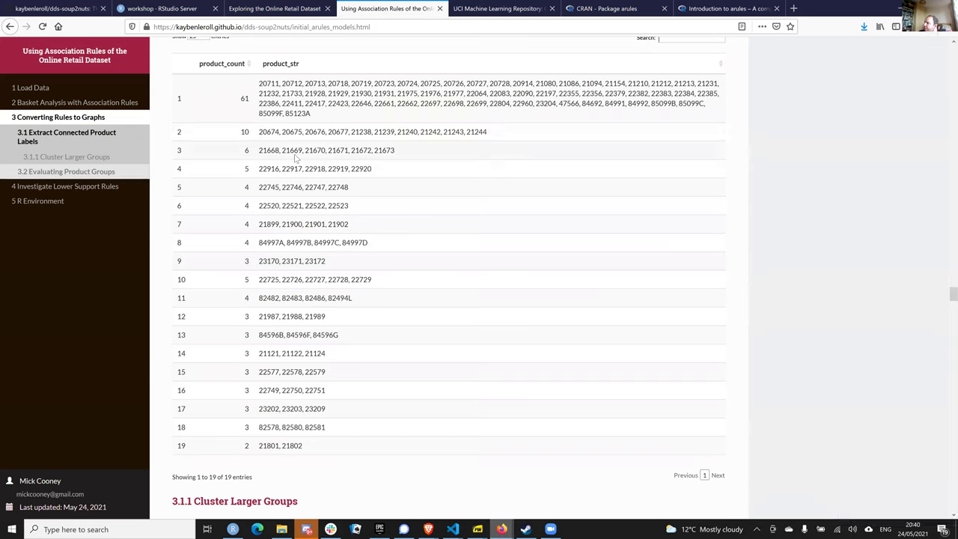
pyautogui.scroll(-3, 296, 153)
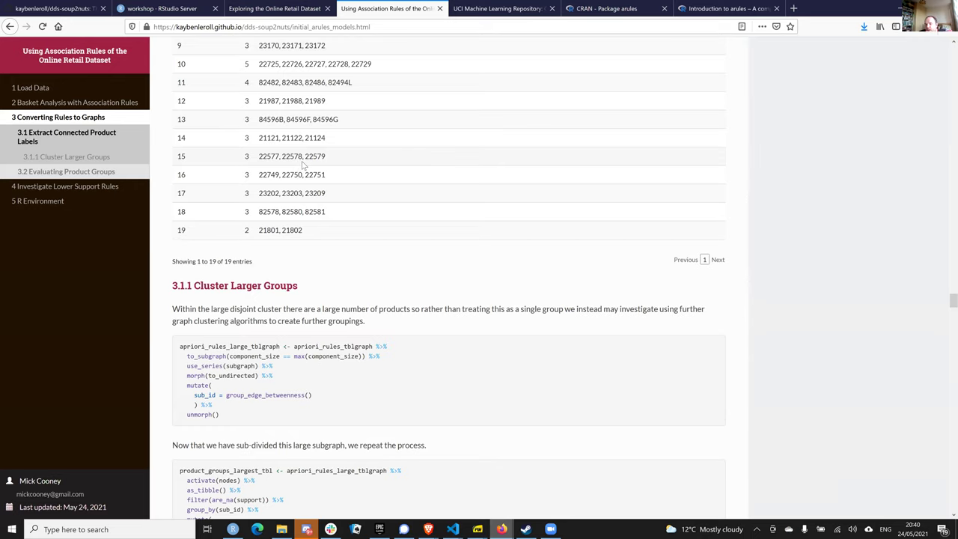
# Review the larger-group clustering and group evaluation code, ending at the Write Product Groups section.
pyautogui.scroll(-4, 303, 166)
pyautogui.scroll(-6, 303, 166)
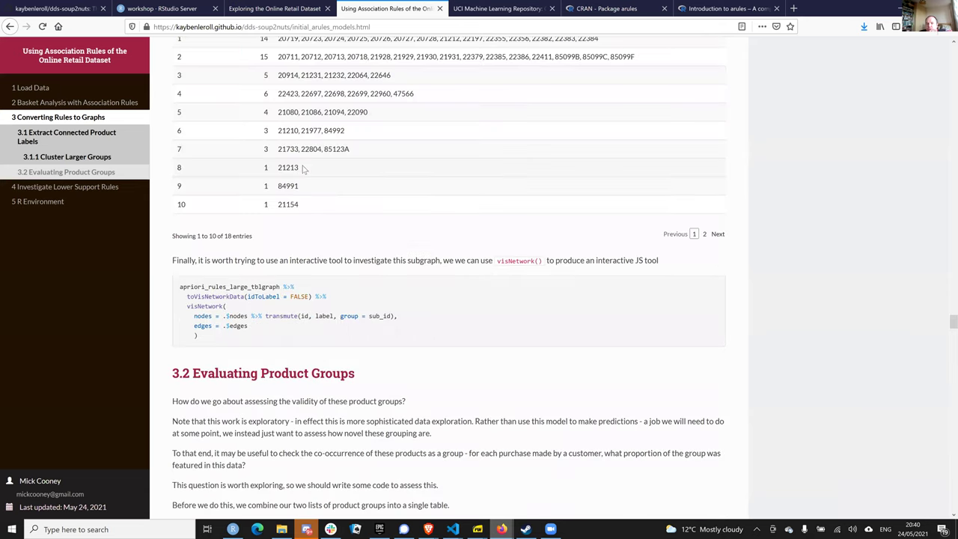
pyautogui.scroll(-8, 304, 168)
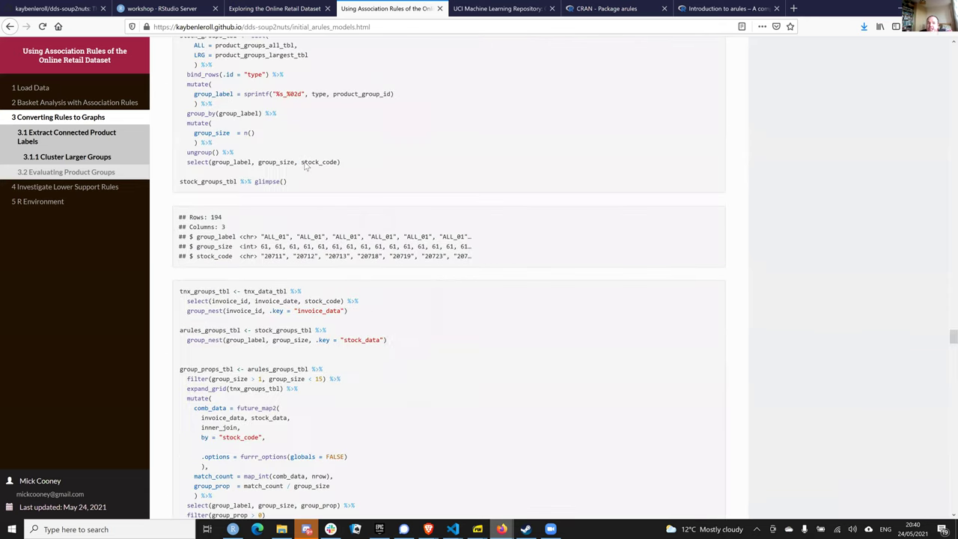
pyautogui.scroll(-10, 305, 166)
pyautogui.scroll(-5, 82, 200)
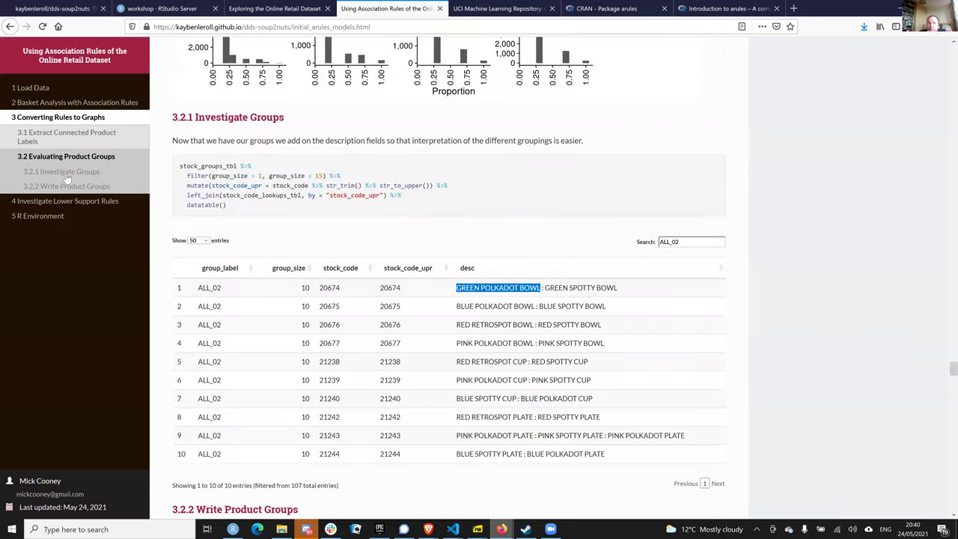
pyautogui.click(79, 188)
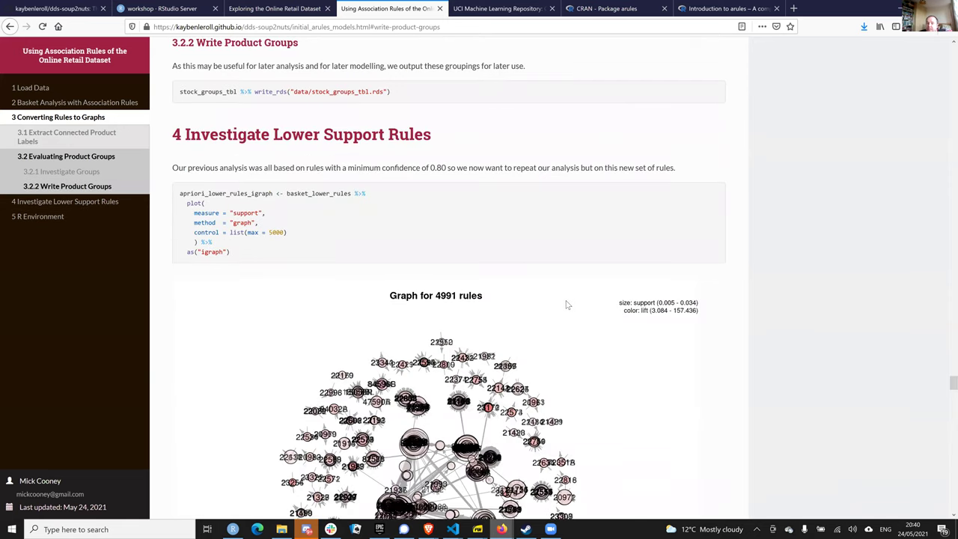
pyautogui.scroll(-3, 566, 307)
pyautogui.scroll(2, 566, 307)
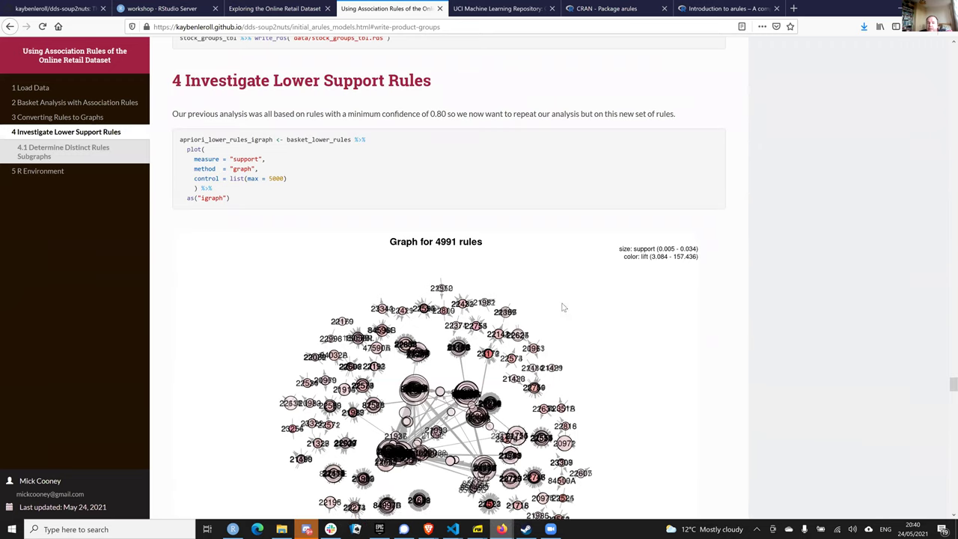
pyautogui.scroll(3, 90, 202)
pyautogui.click(91, 190)
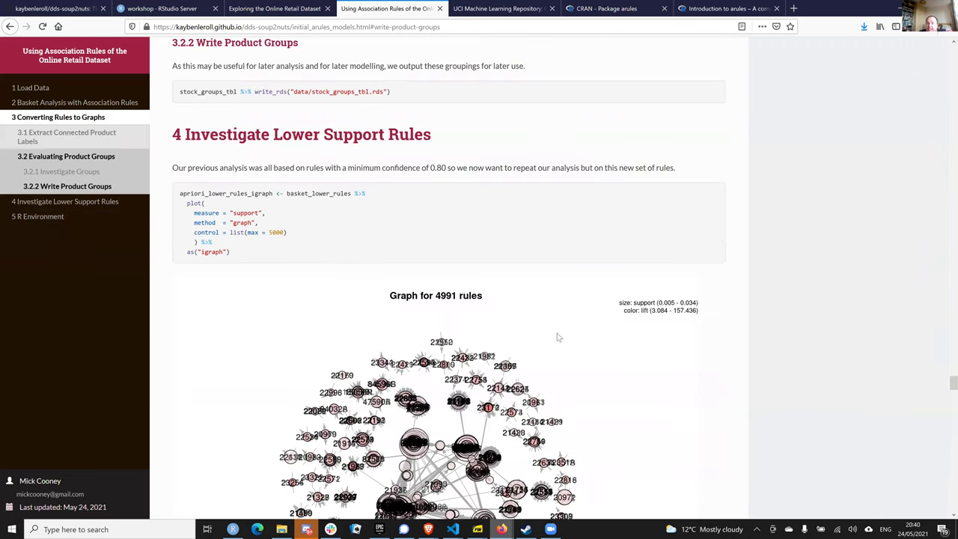
# Examine the rules graph and the igraph glimpse output in the Investigate Lower Support Rules section.
pyautogui.scroll(-5, 558, 338)
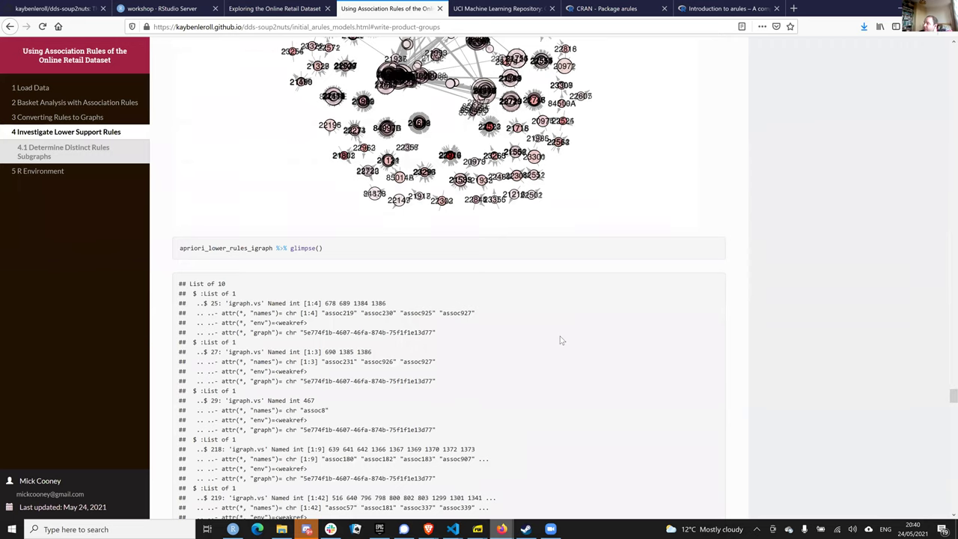
pyautogui.scroll(3, 560, 335)
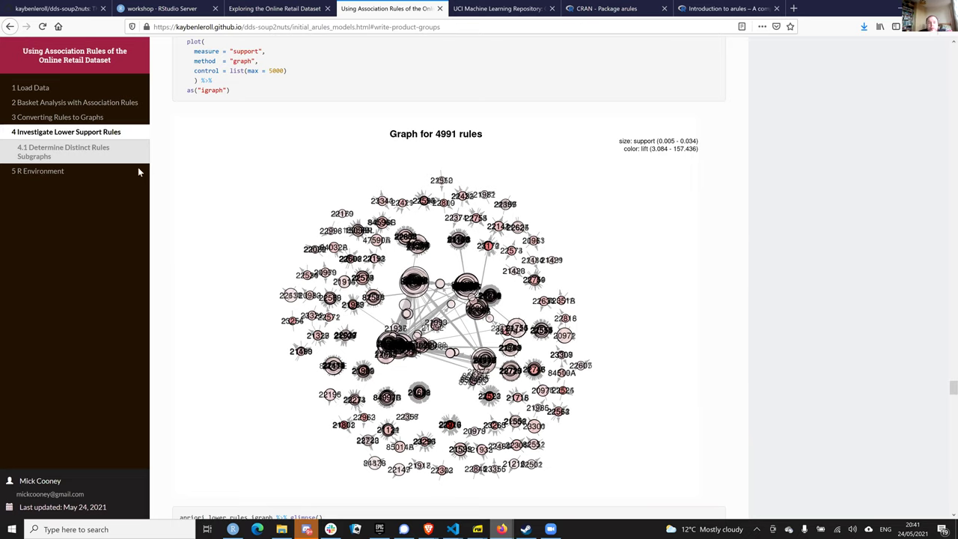
pyautogui.scroll(-1, 39, 123)
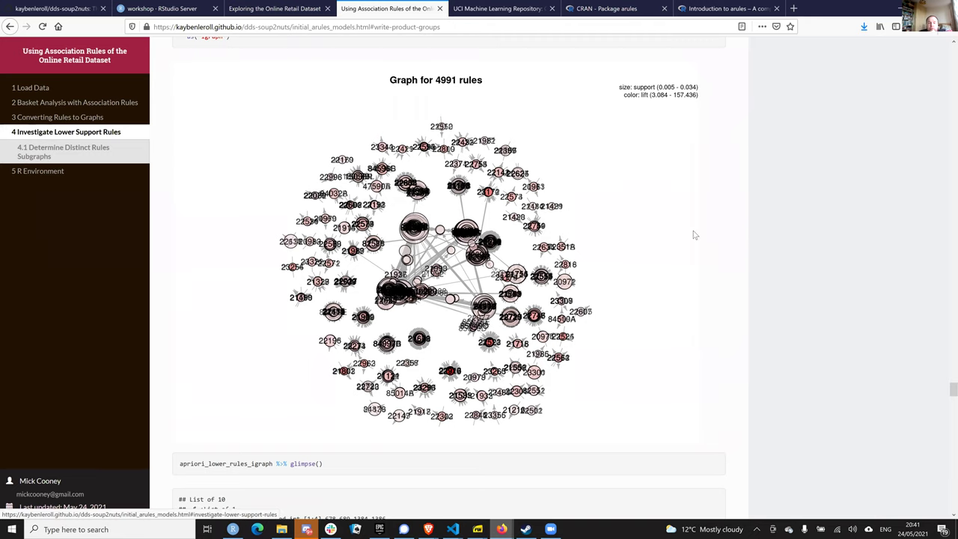
pyautogui.click(43, 133)
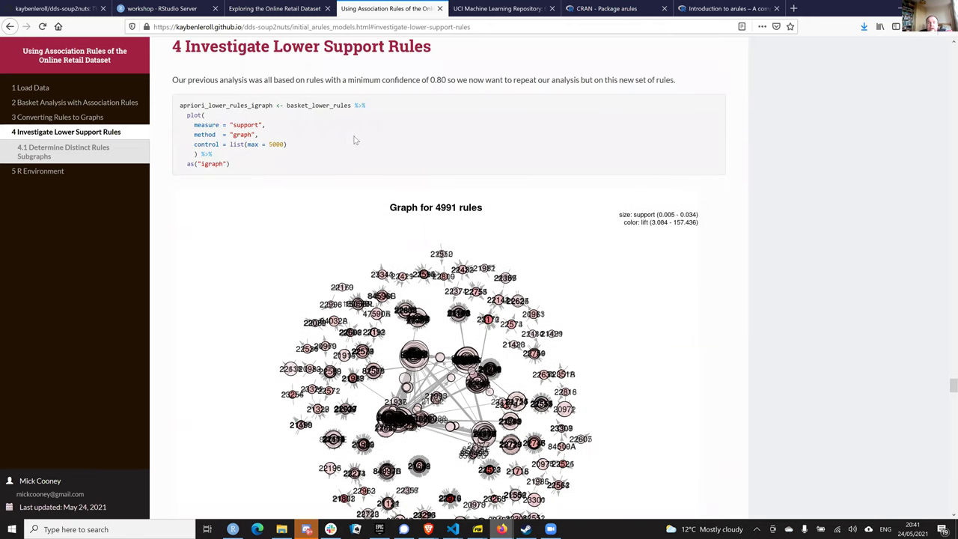
# Review the filtered ALL_02 product table and the code that writes stock_groups_tbl to data/stock_groups_tbl.rds.
pyautogui.scroll(6, 419, 142)
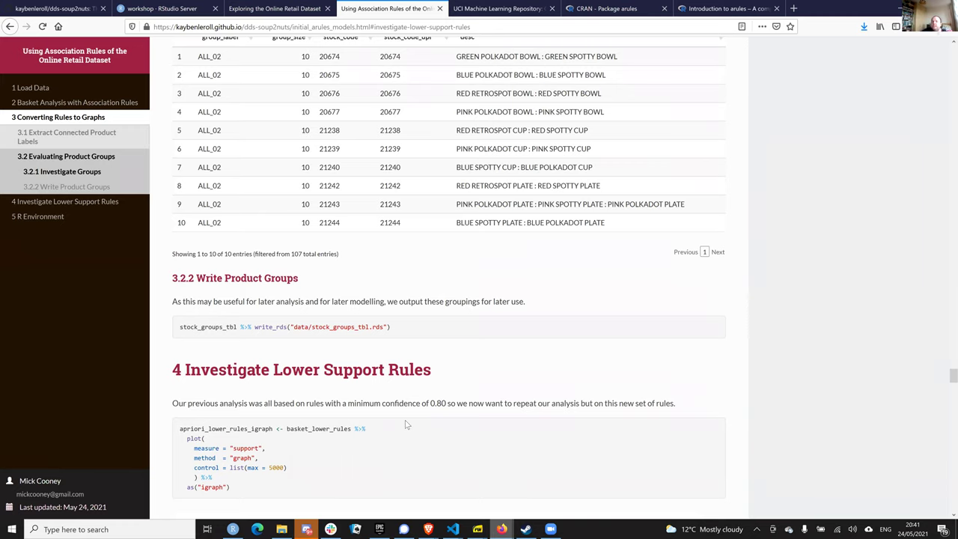
pyautogui.scroll(3, 366, 431)
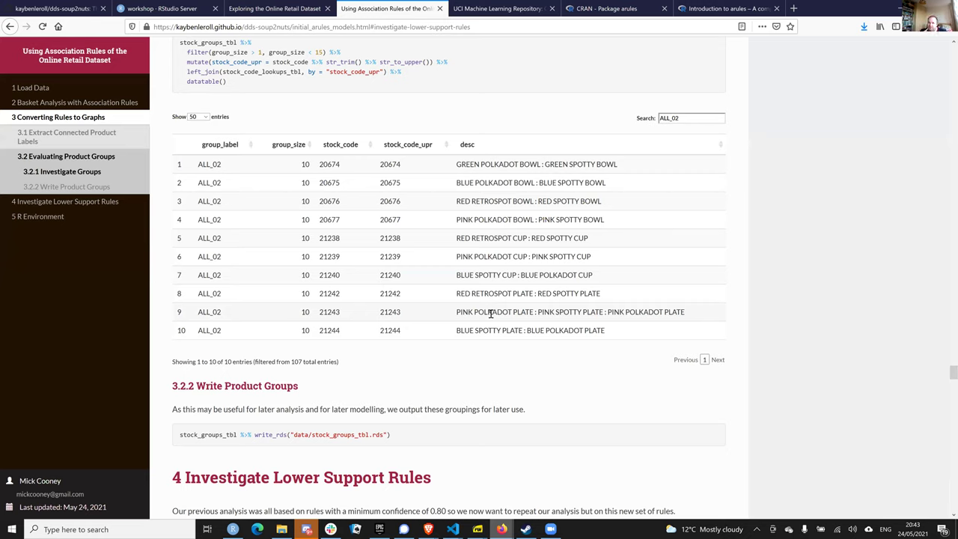
pyautogui.scroll(-3, 517, 338)
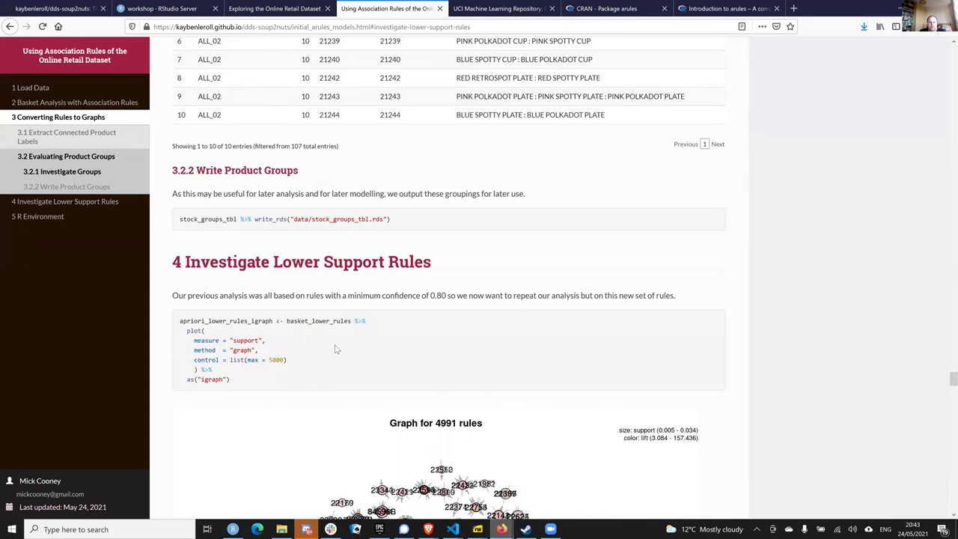
# Go back through the Converting Rules to Graphs material to the apriori call under Reducing Minimum Confidence.
pyautogui.click(18, 157)
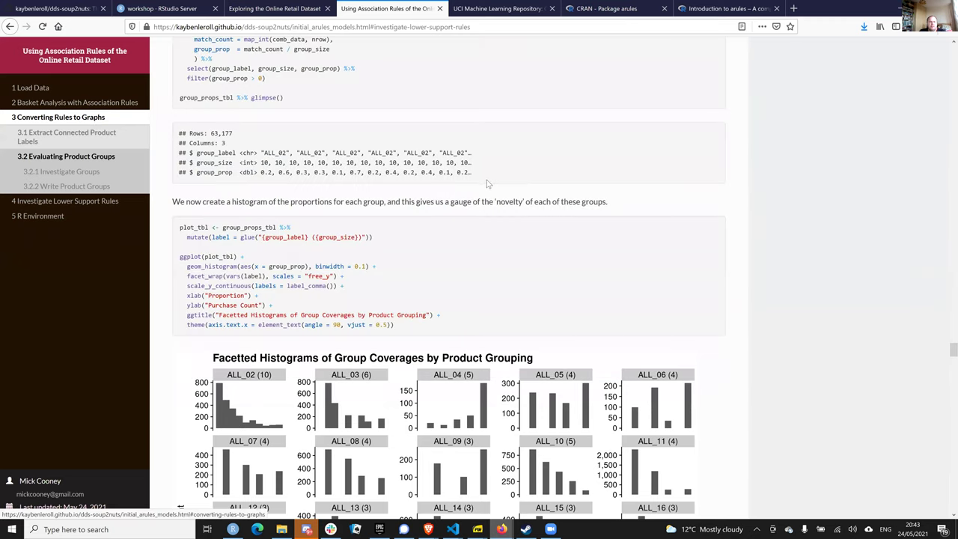
pyautogui.scroll(5, 483, 185)
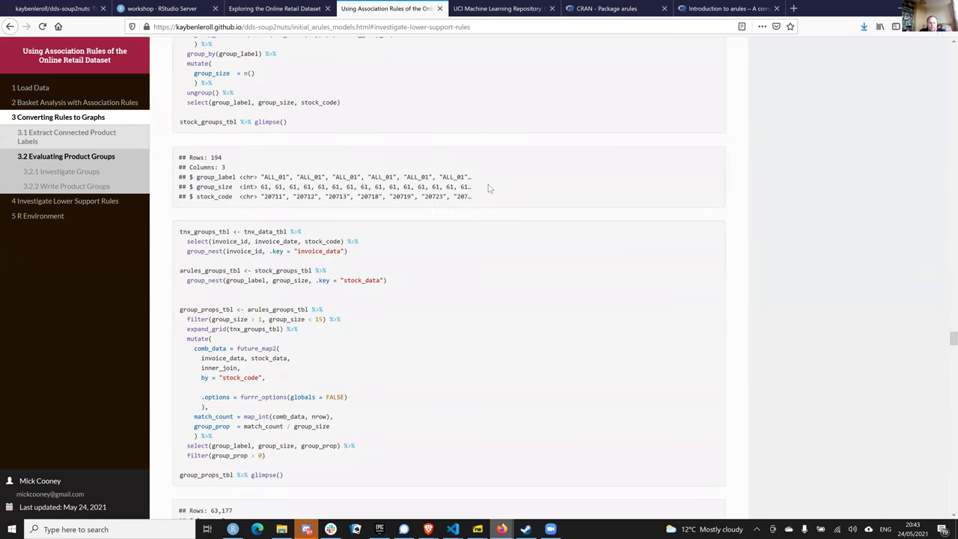
pyautogui.scroll(6, 487, 189)
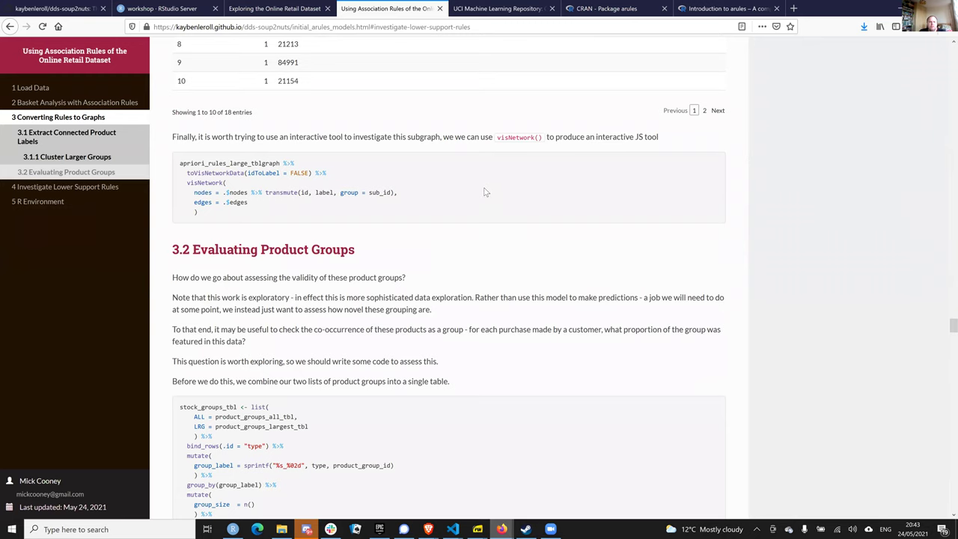
pyautogui.scroll(5, 485, 192)
pyautogui.scroll(5, 483, 193)
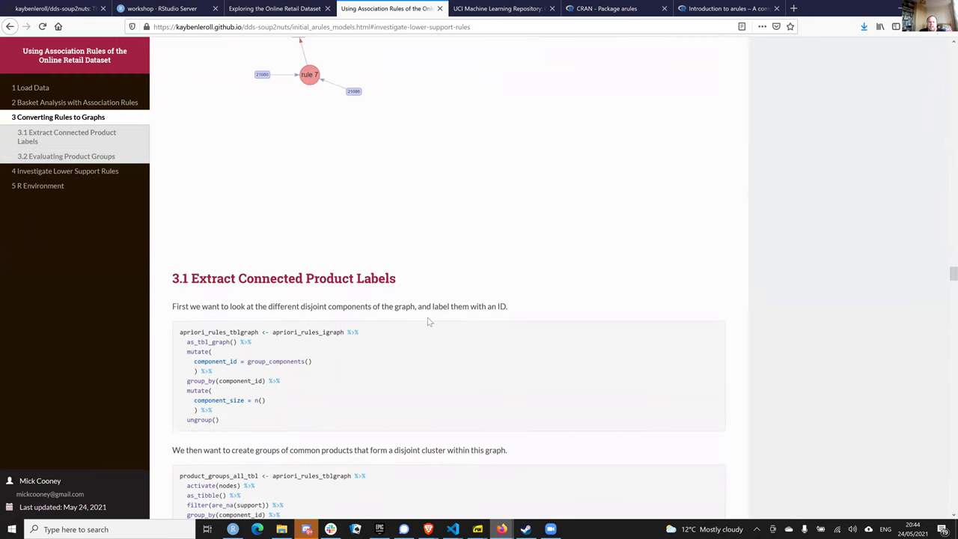
pyautogui.scroll(5, 928, 163)
pyautogui.scroll(5, 838, 281)
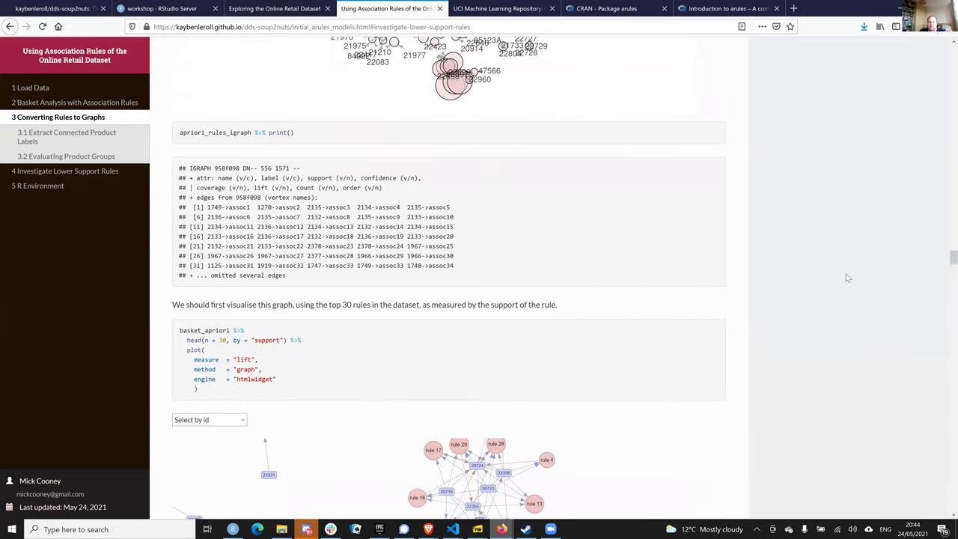
pyautogui.scroll(5, 838, 278)
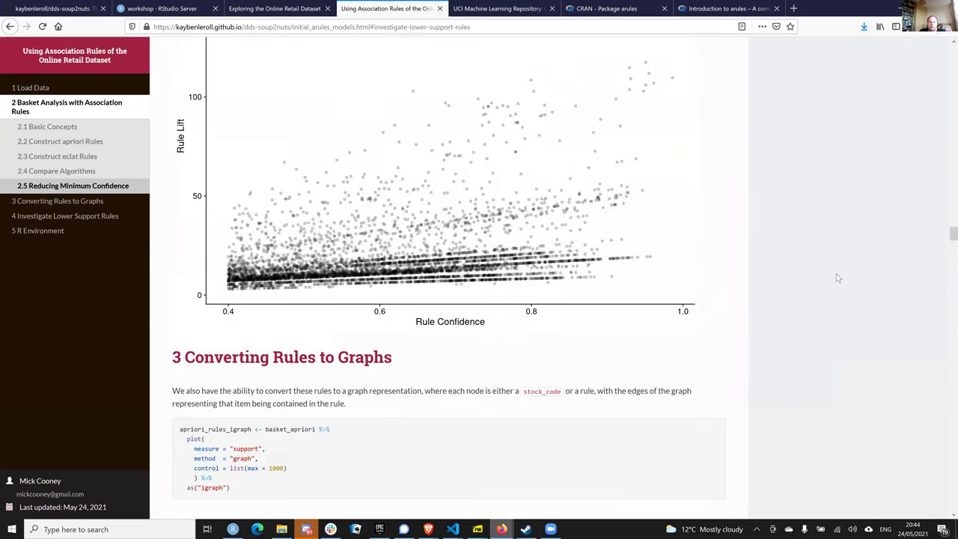
pyautogui.scroll(5, 837, 276)
pyautogui.scroll(2, 280, 311)
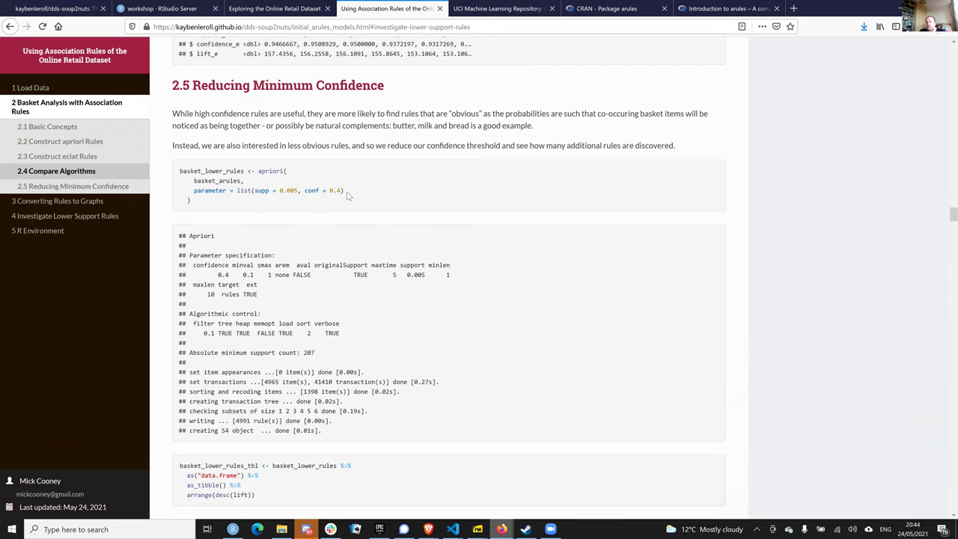
# Highlight the conf = 0.4 setting in the apriori call and the number of rules written in its output.
pyautogui.moveTo(342, 216); pyautogui.dragTo(326, 190)
pyautogui.moveTo(234, 421); pyautogui.dragTo(245, 421)
pyautogui.hotkey('shift', 'Right')
pyautogui.hotkey('shift', 'Right')
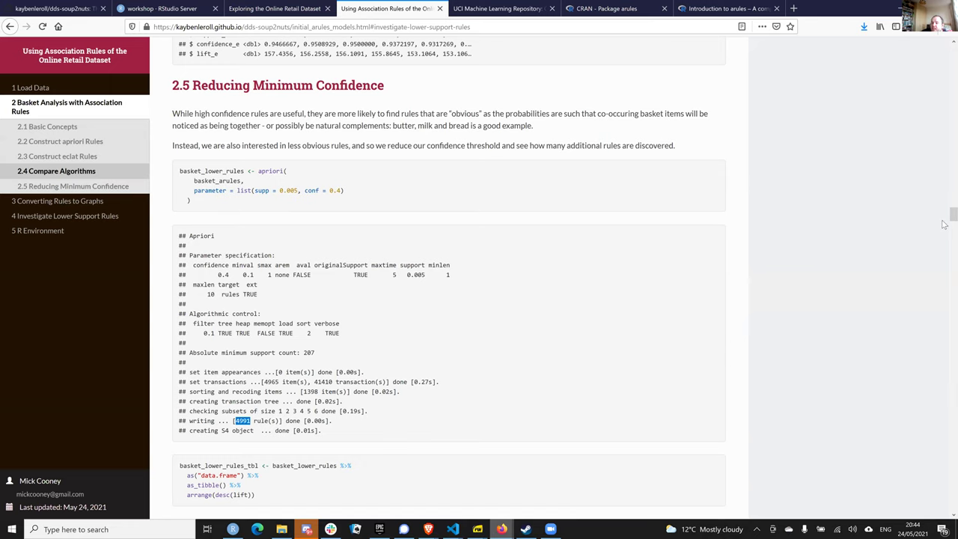
# Review the lower support product grouping code and its table of product descriptions down to the R Environment section.
pyautogui.scroll(-3, 944, 404)
pyautogui.scroll(-15, 944, 454)
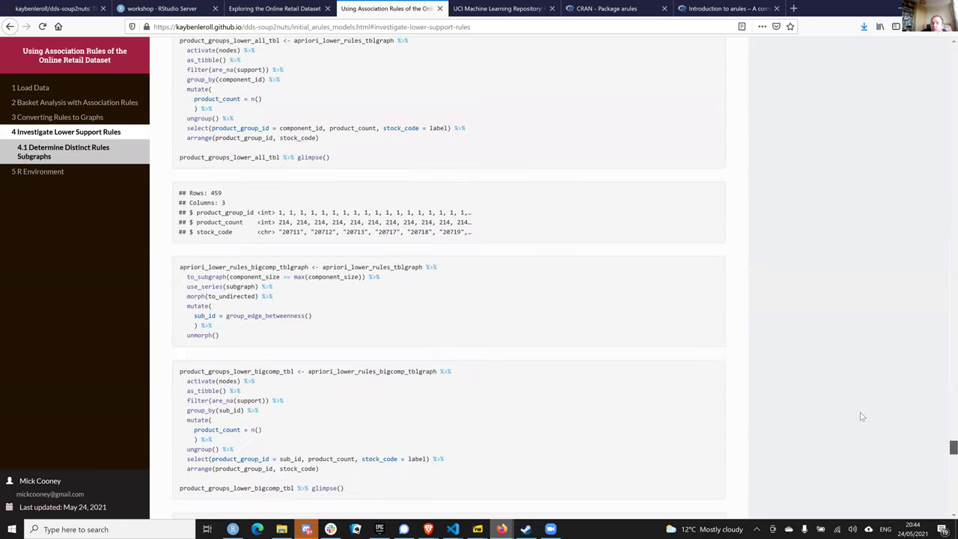
pyautogui.scroll(-3, 893, 402)
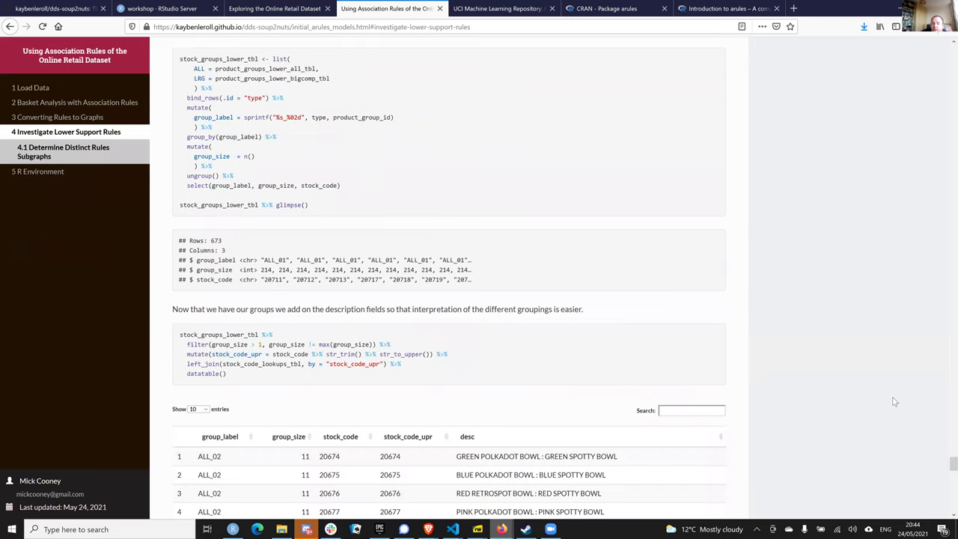
pyautogui.scroll(-4, 892, 401)
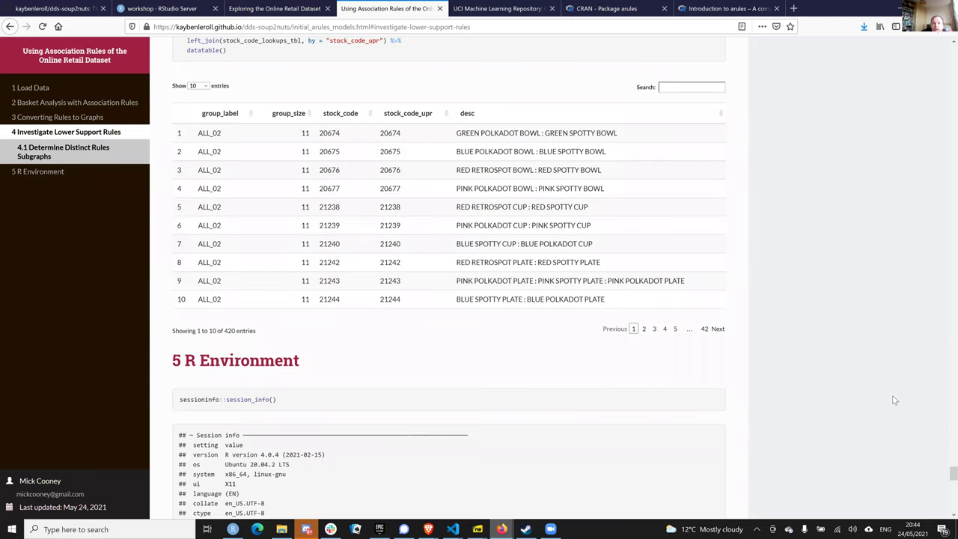
# Examine the Determine Distinct Rules Subgraphs code and the interactive graph of the top 50 lower support rules.
pyautogui.scroll(5, 892, 398)
pyautogui.scroll(5, 891, 396)
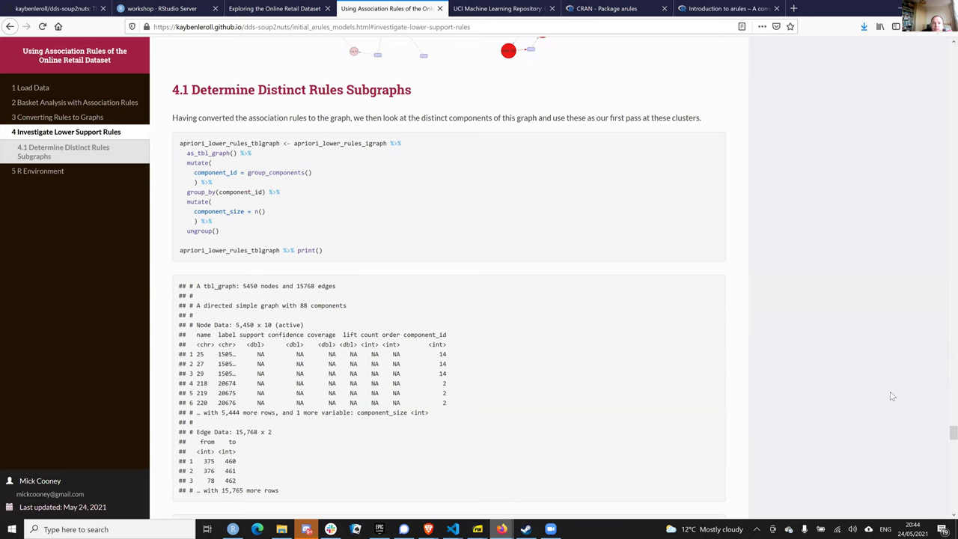
pyautogui.scroll(3, 890, 395)
pyautogui.scroll(4, 890, 396)
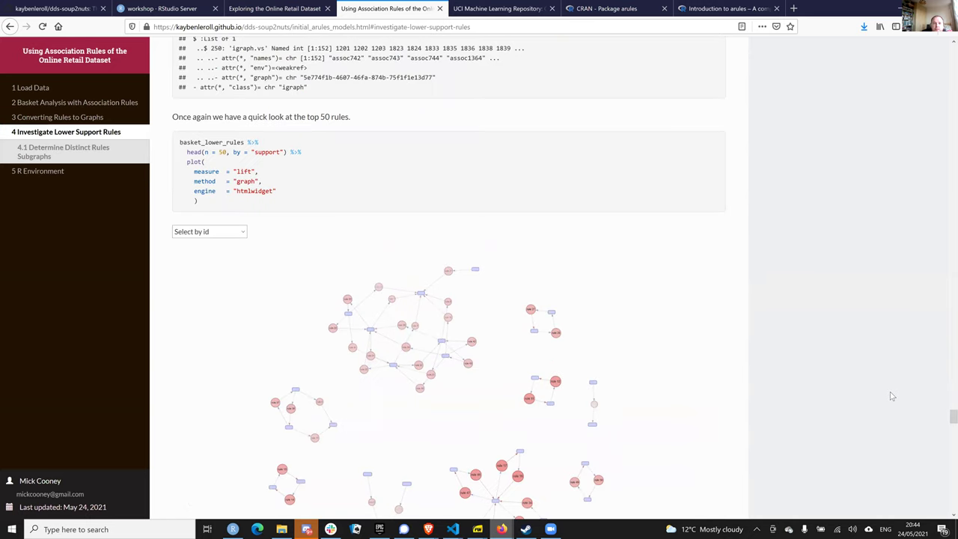
pyautogui.scroll(2, 891, 396)
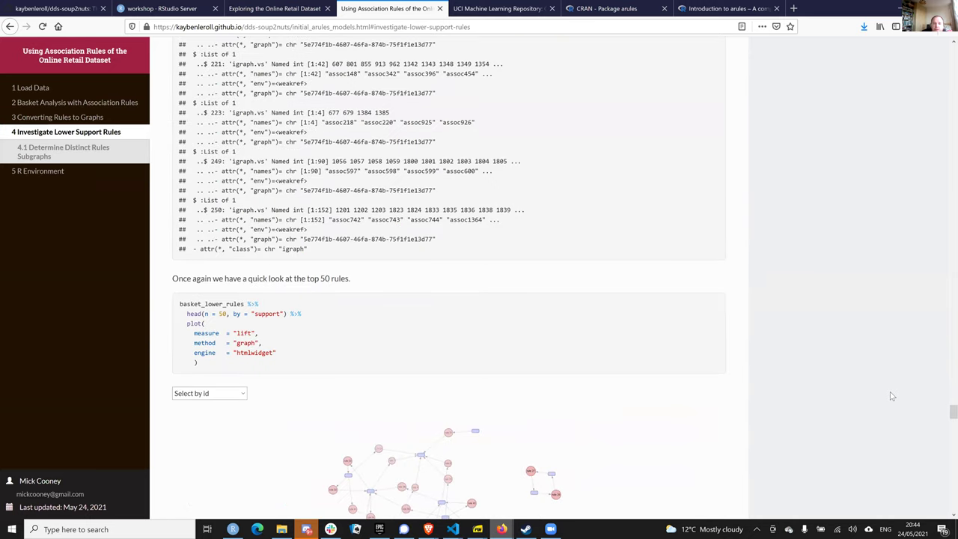
# Review the group_components code and its tbl_graph output under Determine Distinct Rules Subgraphs.
pyautogui.scroll(-4, 722, 427)
pyautogui.scroll(-4, 742, 416)
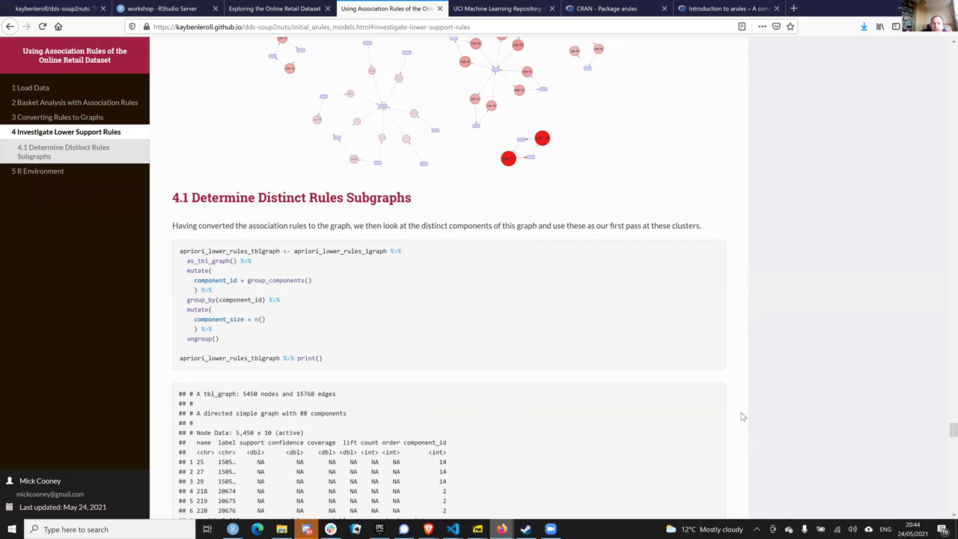
pyautogui.scroll(-2, 387, 318)
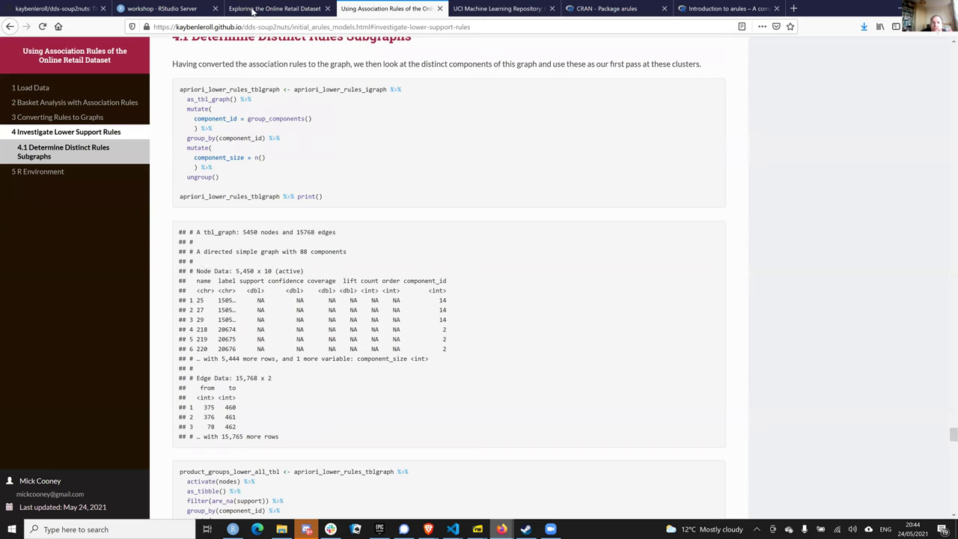
# Switch to RStudio and begin a console entry for the lower confidence rules object, trying the name basket_lower_apr.
pyautogui.click(161, 8)
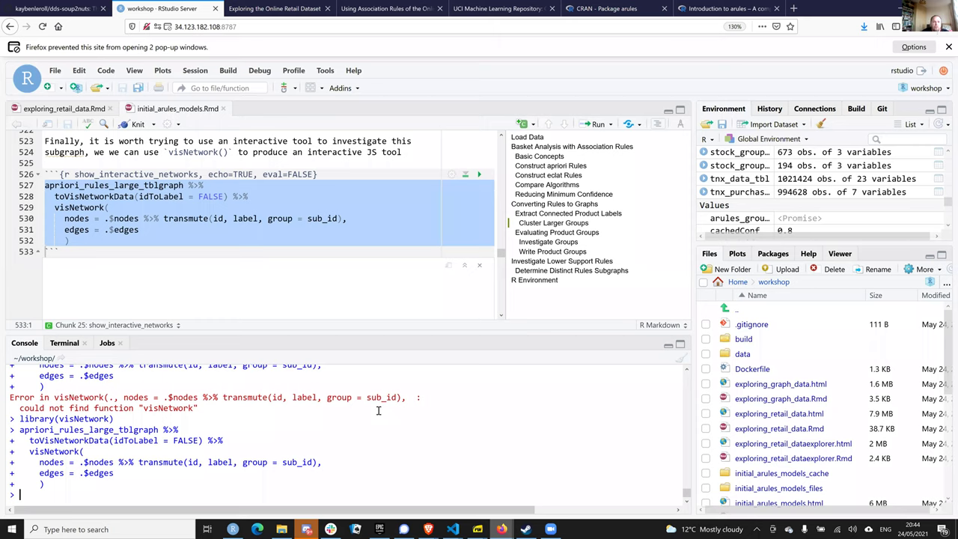
pyautogui.write('basket_lower')
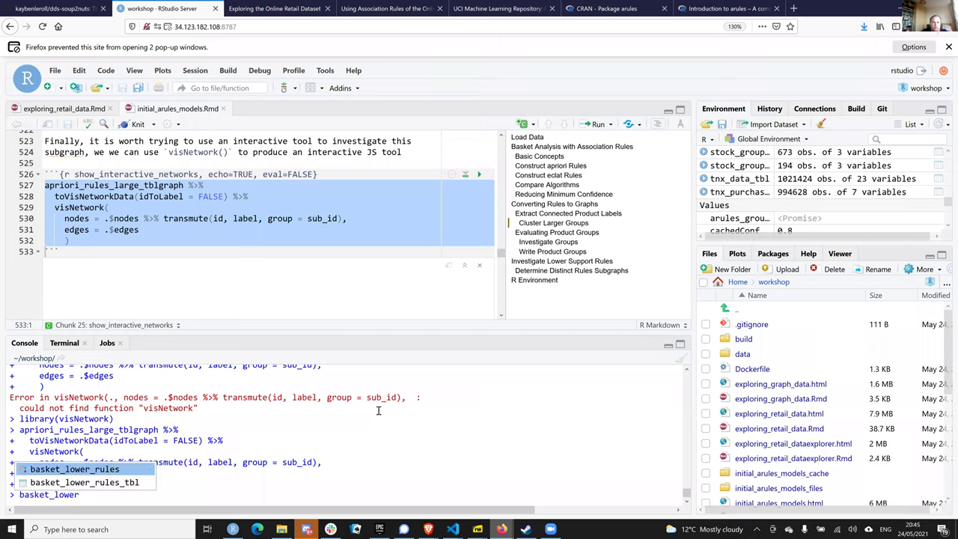
pyautogui.press('BackSpace')
pyautogui.press('BackSpace')
pyautogui.press('BackSpace')
pyautogui.press('BackSpace')
pyautogui.press('BackSpace')
pyautogui.press('BackSpace')
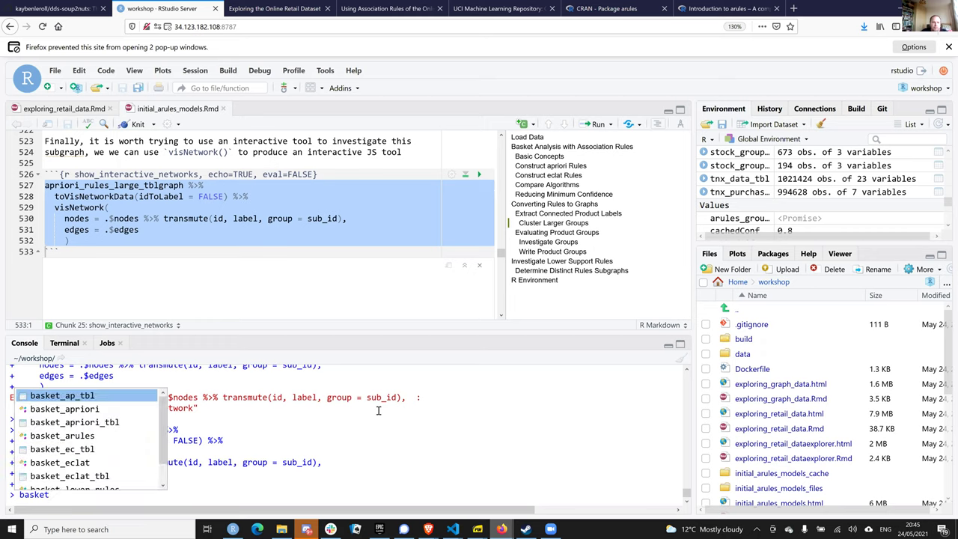
pyautogui.write('_lower_rules')
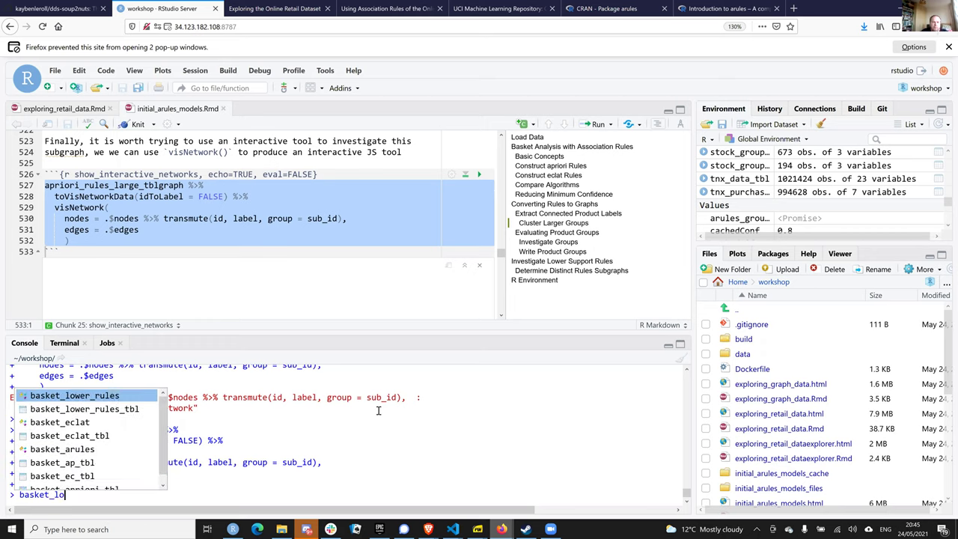
pyautogui.press('BackSpace')
pyautogui.press('BackSpace')
pyautogui.press('BackSpace')
pyautogui.press('BackSpace')
pyautogui.press('BackSpace')
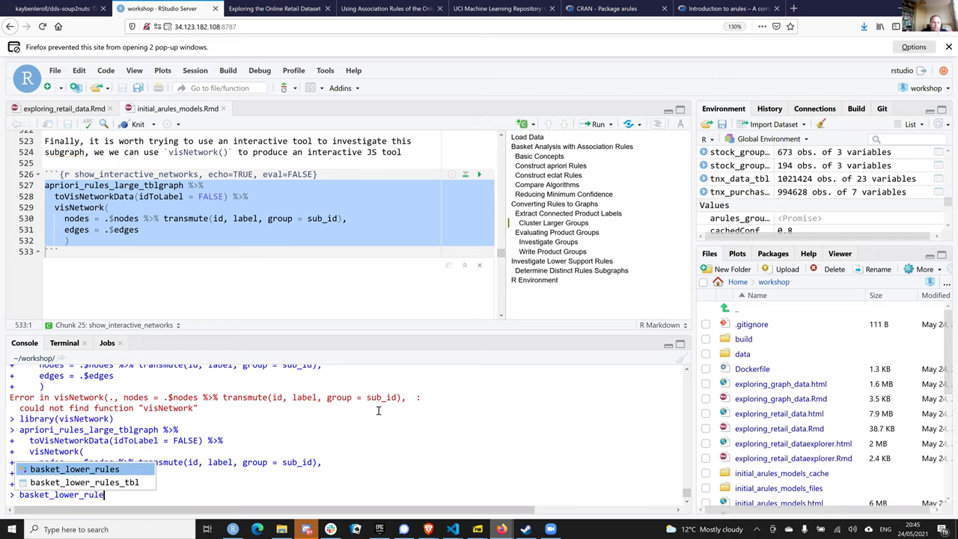
pyautogui.write('apr')
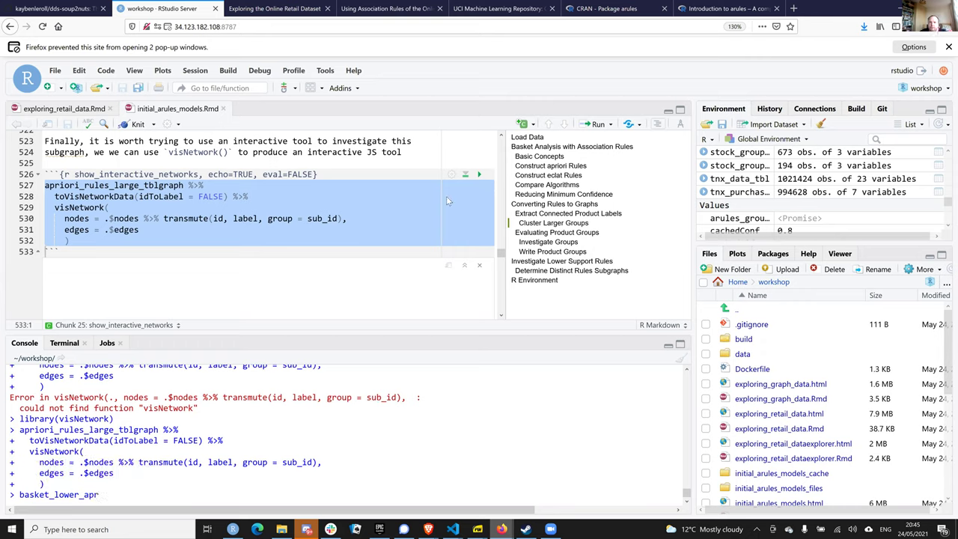
# Search initial_arules_models.Rmd for basket_lower and check the object name used in the lower rules graph chunks.
pyautogui.click(279, 174)
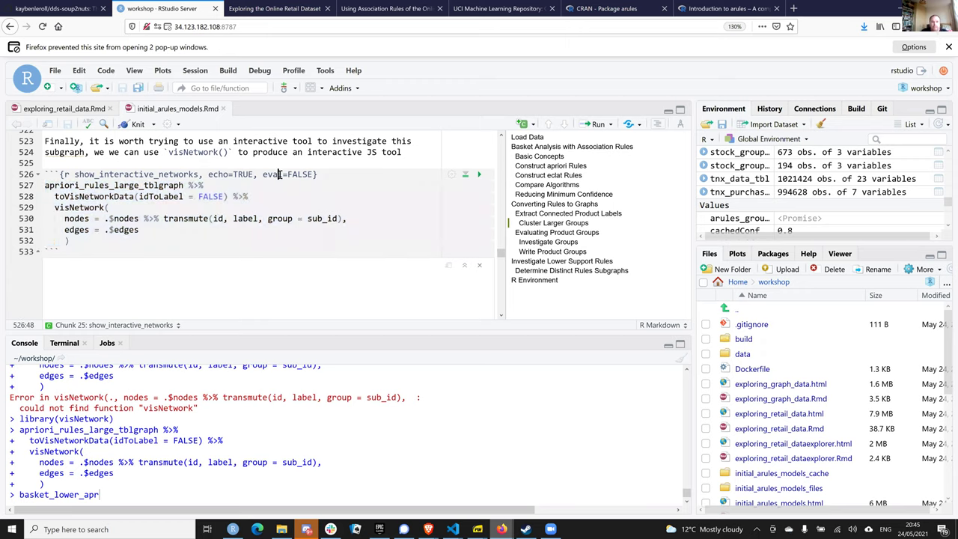
pyautogui.hotkey('ctrl', 'f')
pyautogui.write('baske')
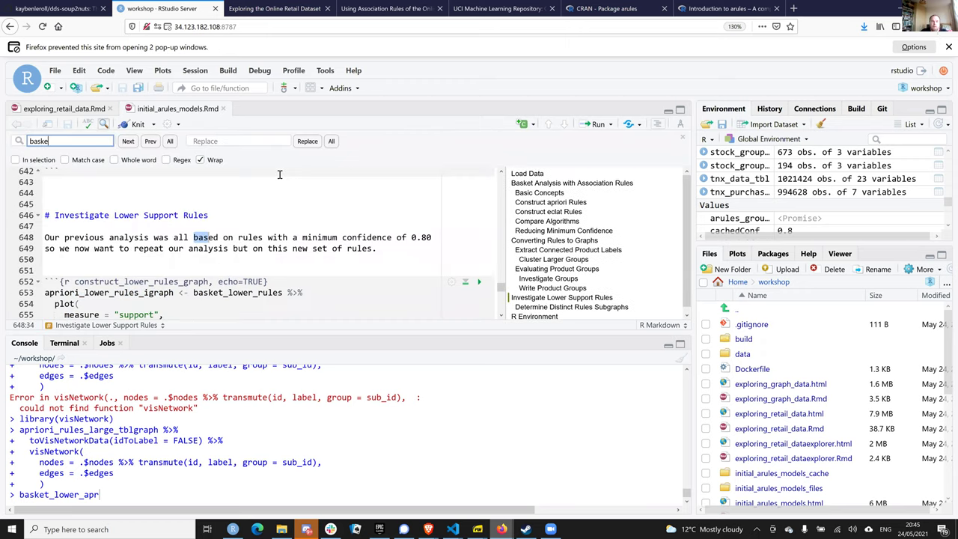
pyautogui.write('t_lower')
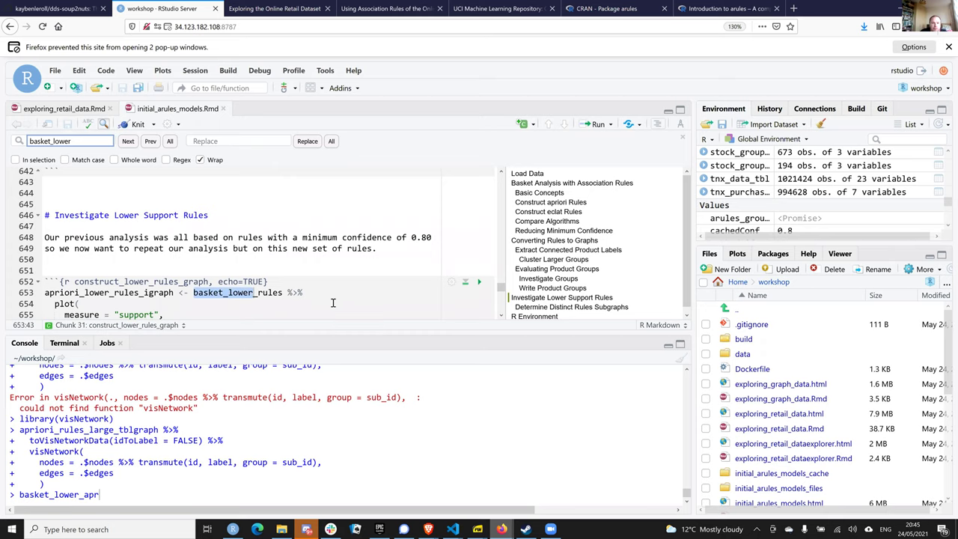
pyautogui.scroll(2, 333, 302)
pyautogui.scroll(-2, 332, 303)
pyautogui.scroll(-2, 333, 302)
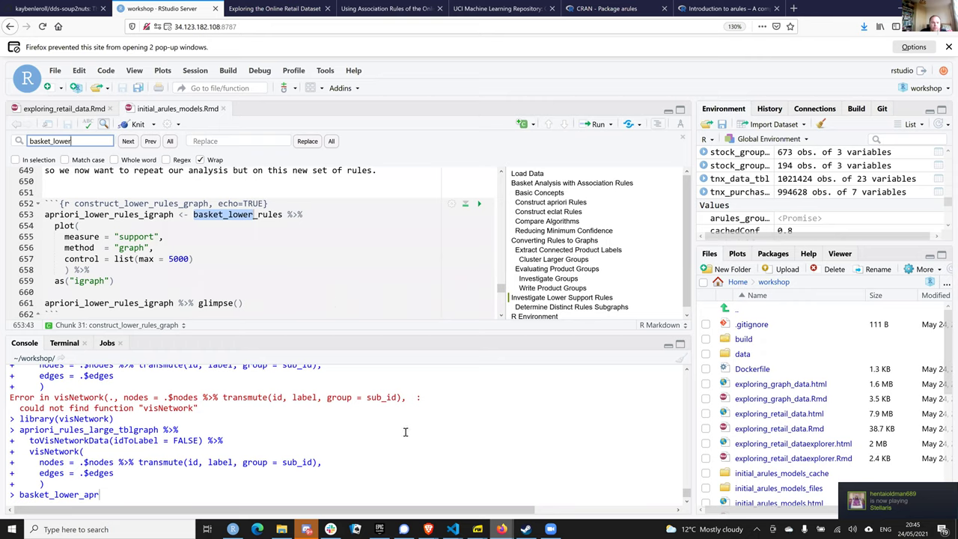
pyautogui.scroll(-2, 404, 432)
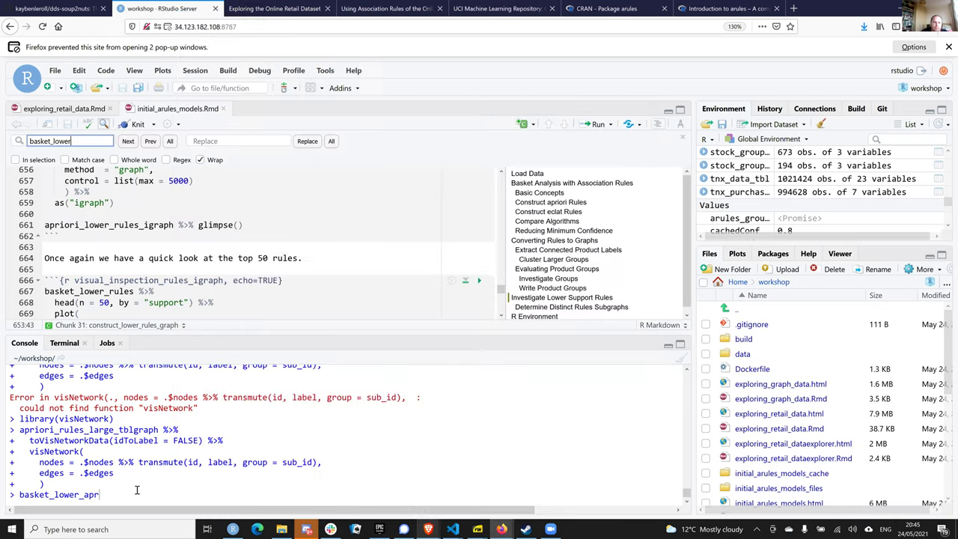
# Correct the unfinished console entry to basket_lower_rules with a closing parenthesis.
pyautogui.press('BackSpace')
pyautogui.press('BackSpace')
pyautogui.press('BackSpace')
pyautogui.write('r')
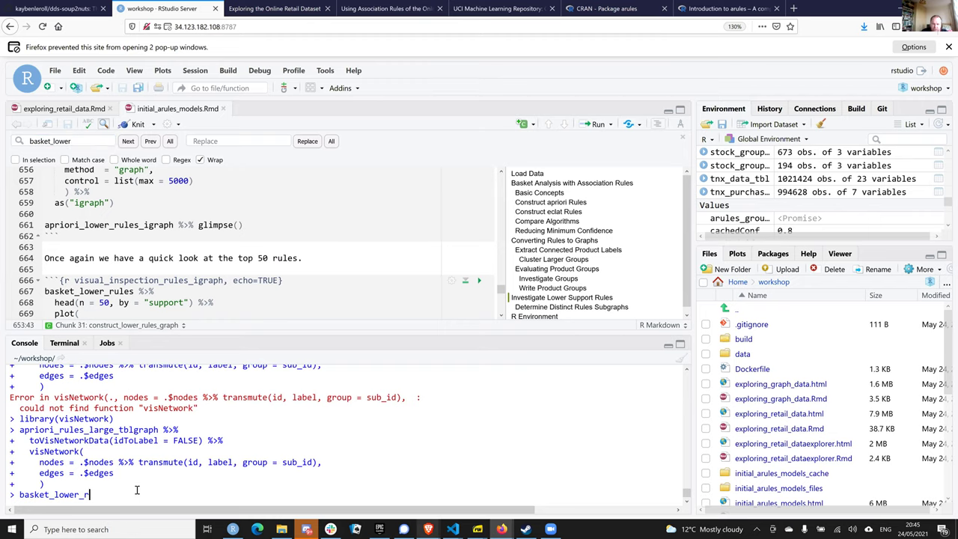
pyautogui.write('ules)')
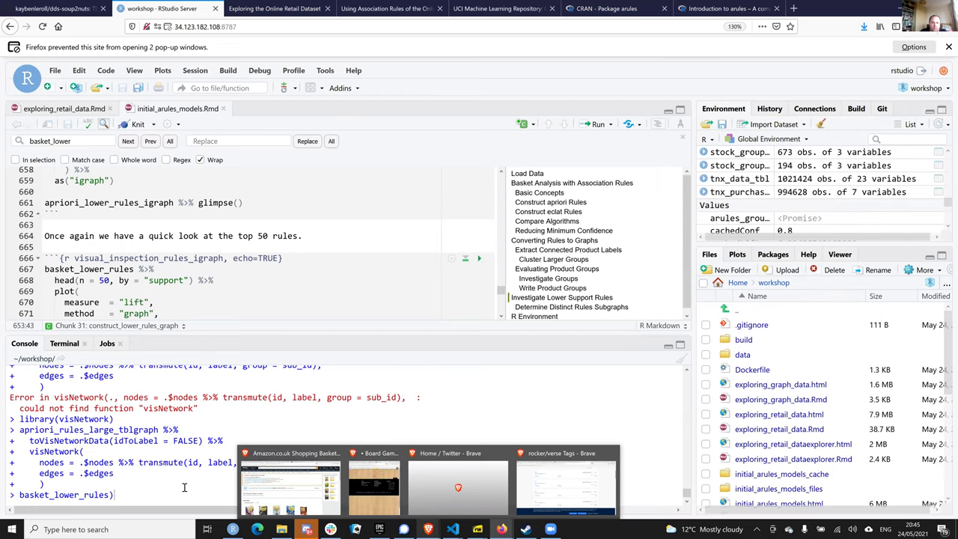
# Complete the console call as ruleExplorer(basket_lower_rules), run it, and retry opening its blocked pop-up window.
pyautogui.click(18, 495)
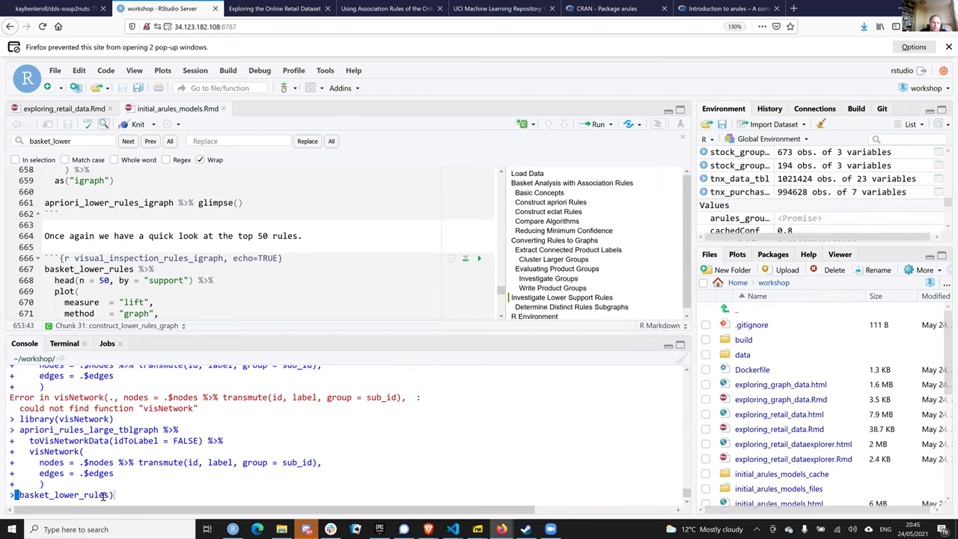
pyautogui.press('End')
pyautogui.press('Left')
pyautogui.press('Left')
pyautogui.press('Left')
pyautogui.press('Left')
pyautogui.press('Home')
pyautogui.write('ru')
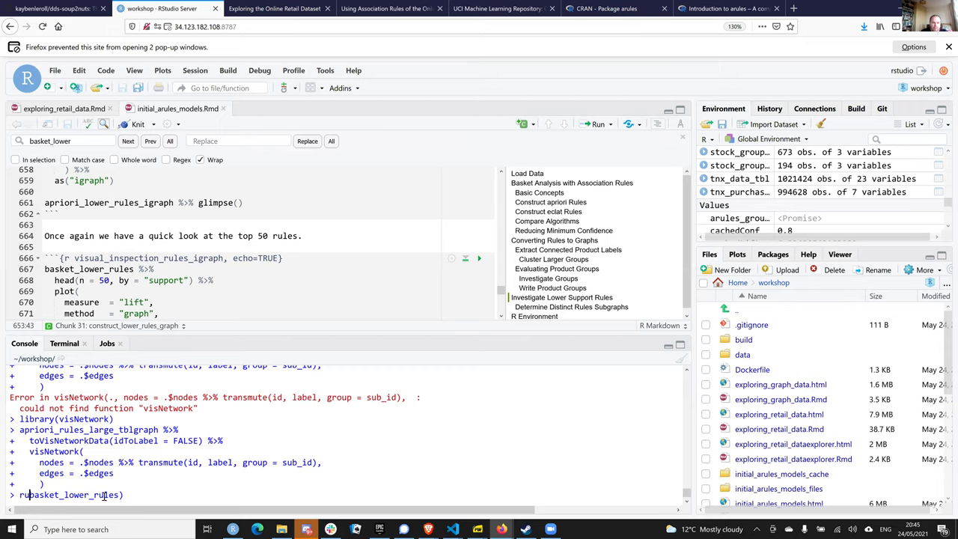
pyautogui.write('leExplorer(')
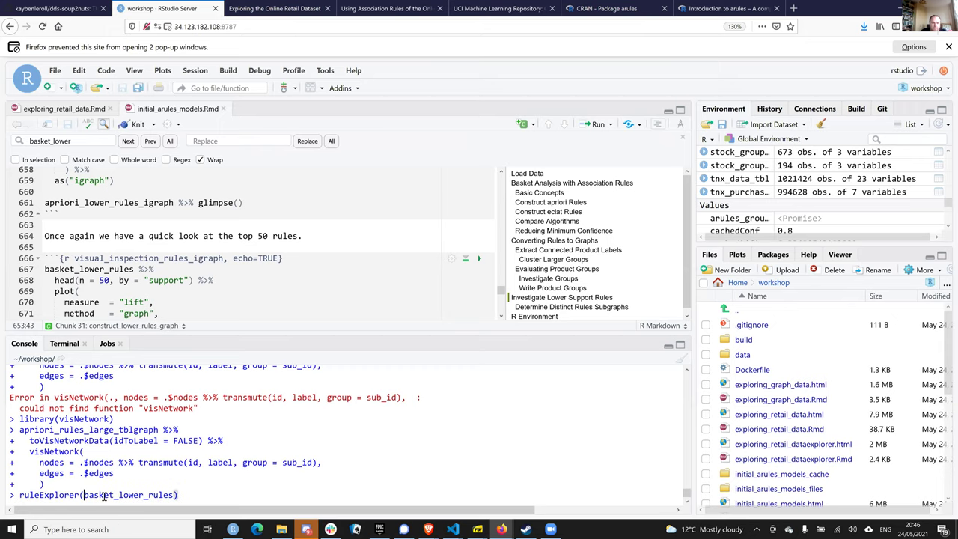
pyautogui.press('Return')
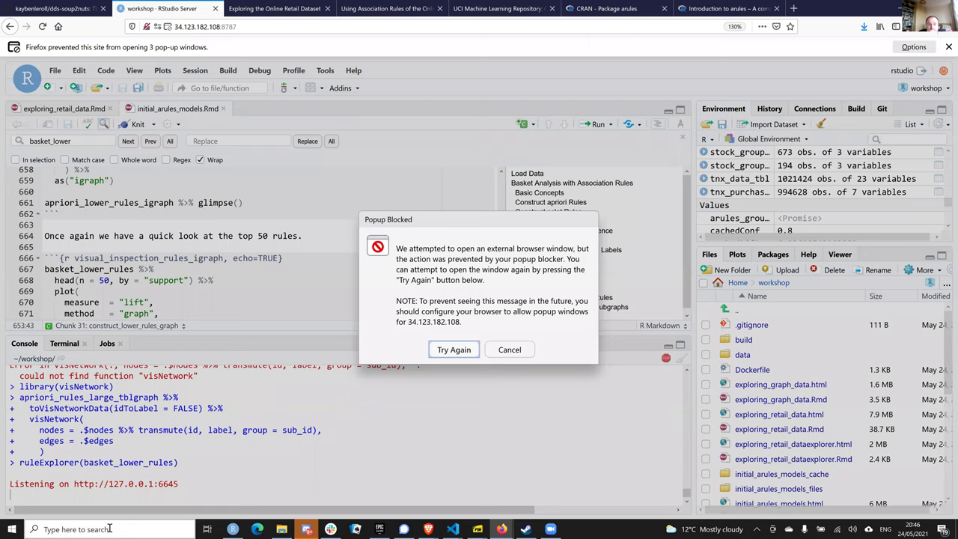
pyautogui.click(464, 357)
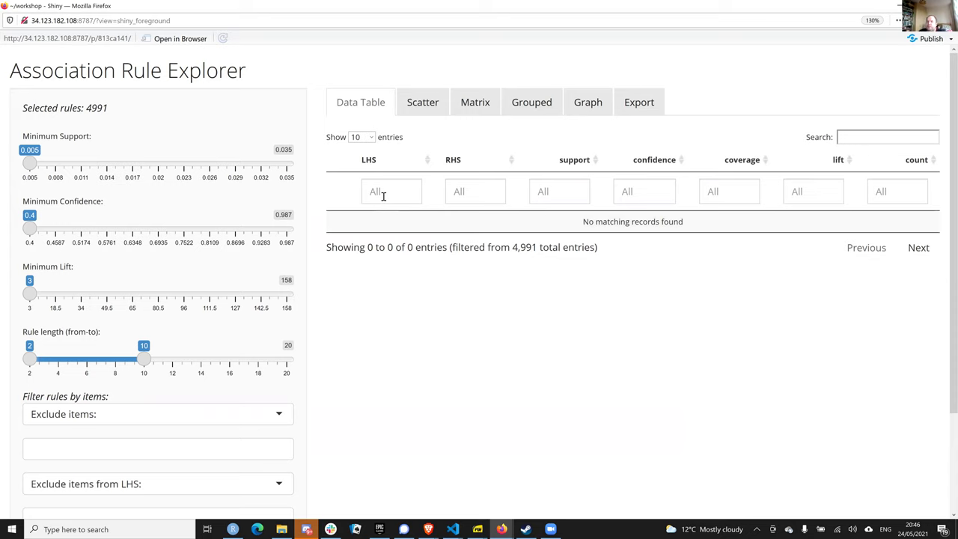
# Check the confidence filter of the rules table, and display the rules as a graph with 1183 top rules shown.
pyautogui.click(642, 187)
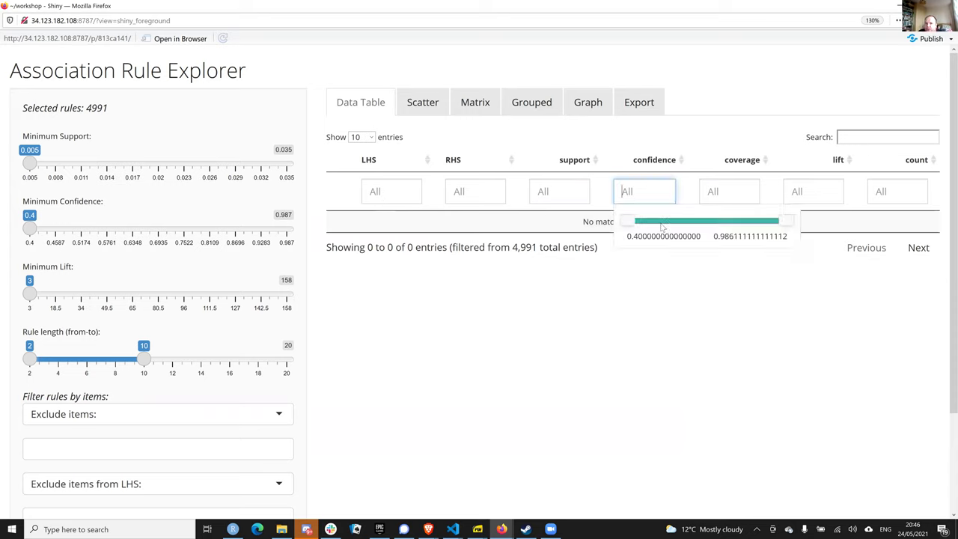
pyautogui.click(661, 225)
pyautogui.click(587, 102)
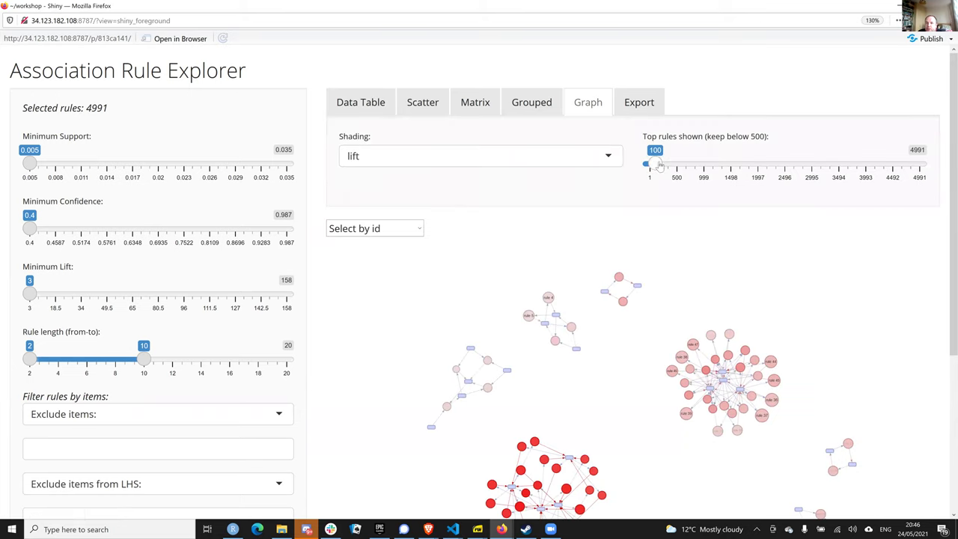
pyautogui.moveTo(689, 171); pyautogui.dragTo(712, 171)
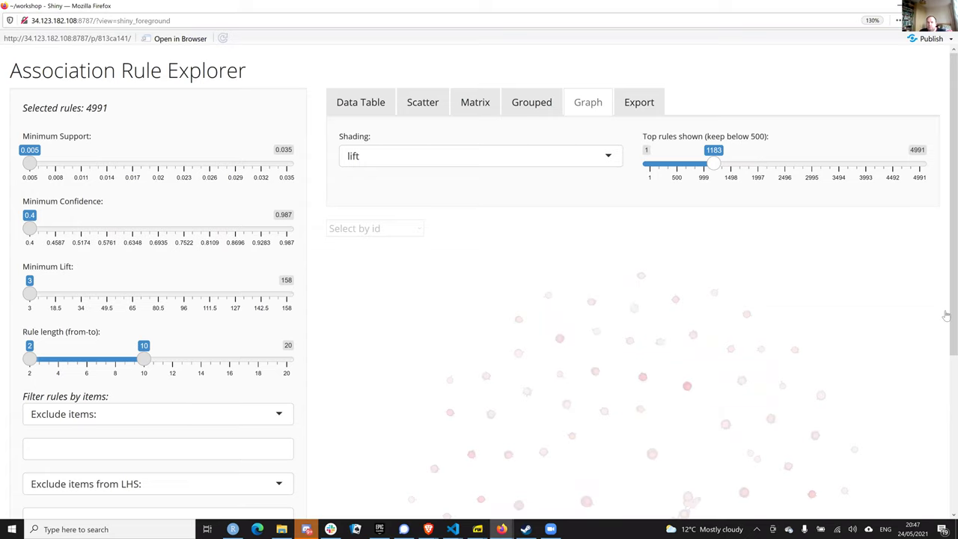
# Inspect the central connected cluster of the rules graph, viewing the details of individual rule nodes, and clear the selection.
pyautogui.scroll(-4, 946, 315)
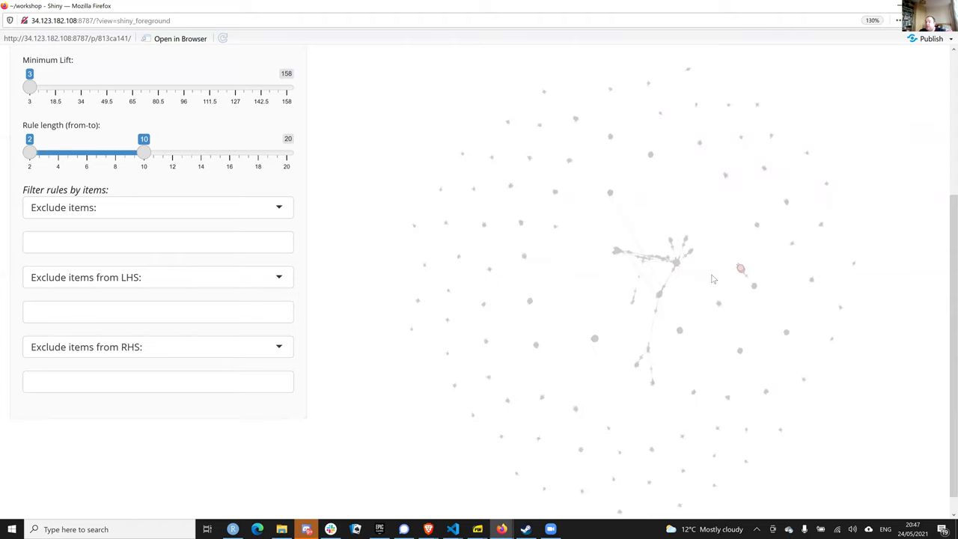
pyautogui.click(661, 266)
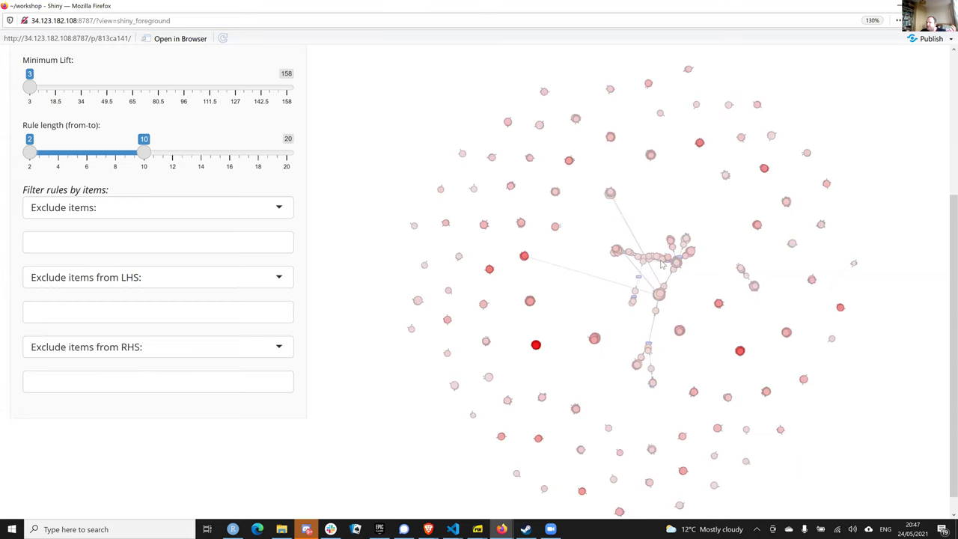
pyautogui.click(661, 264)
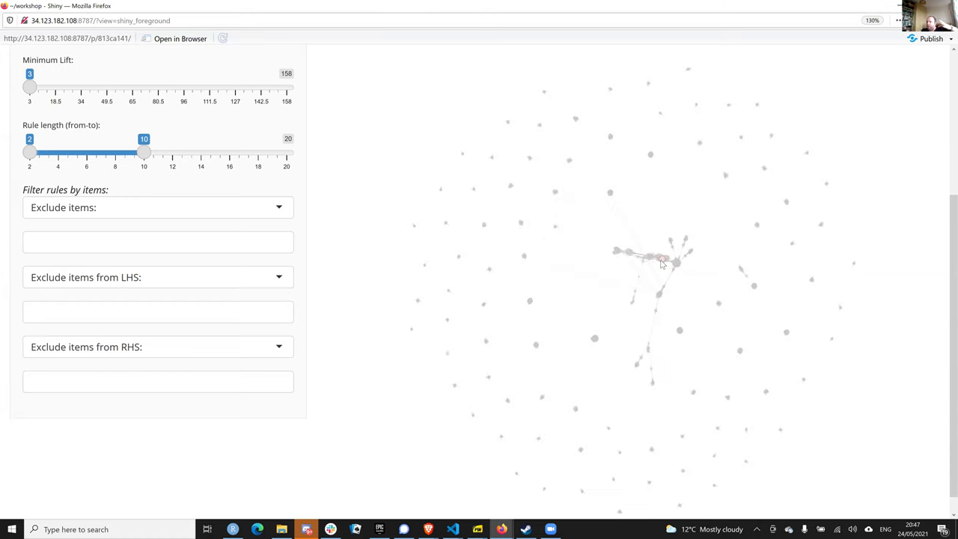
pyautogui.moveTo(661, 261)
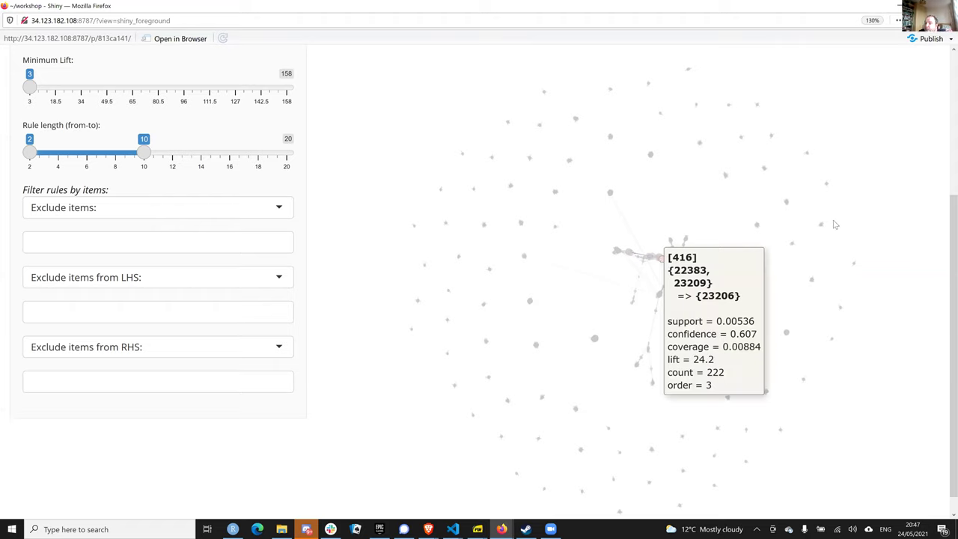
pyautogui.click(834, 333)
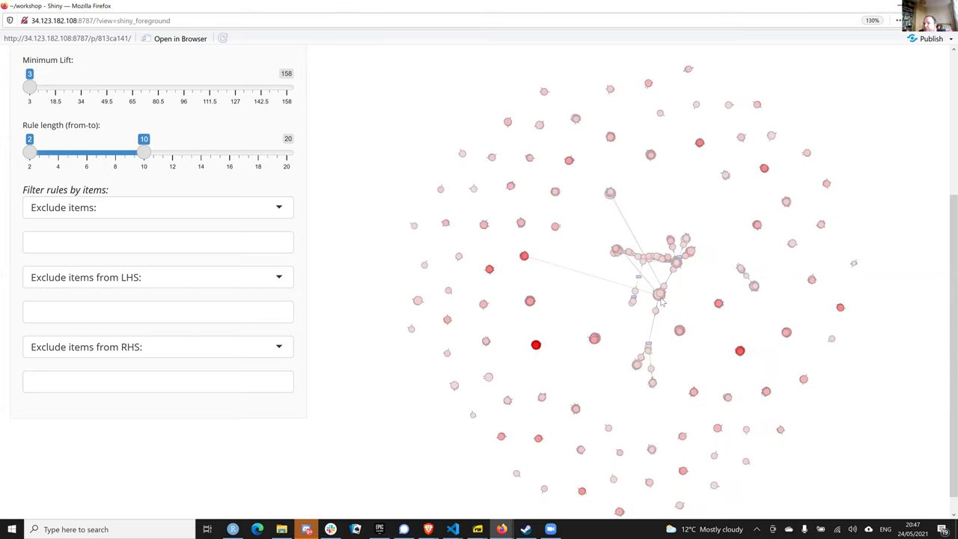
pyautogui.click(661, 301)
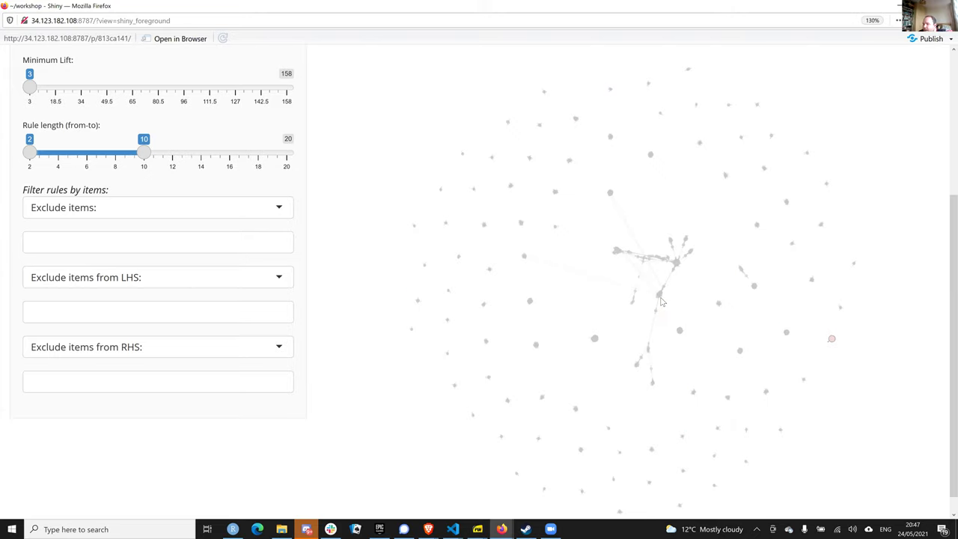
pyautogui.click(661, 302)
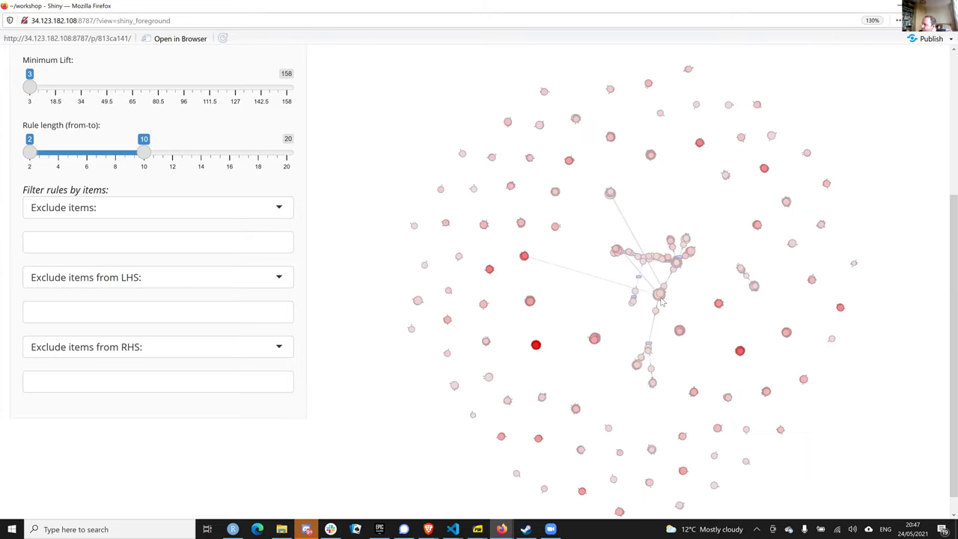
pyautogui.click(660, 299)
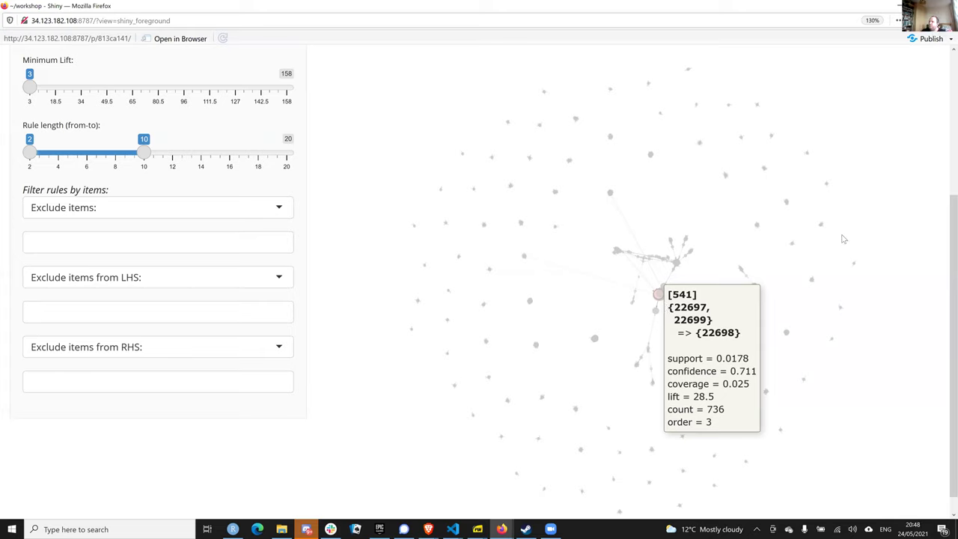
pyautogui.click(781, 229)
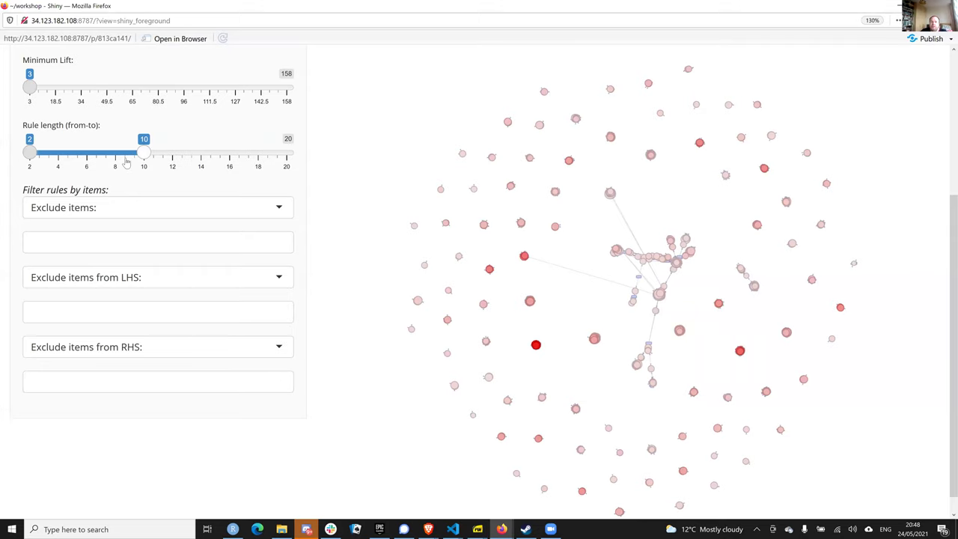
# Try a shorter maximum rule length and restore it to 10.
pyautogui.moveTo(141, 161); pyautogui.dragTo(130, 162)
pyautogui.press('Right')
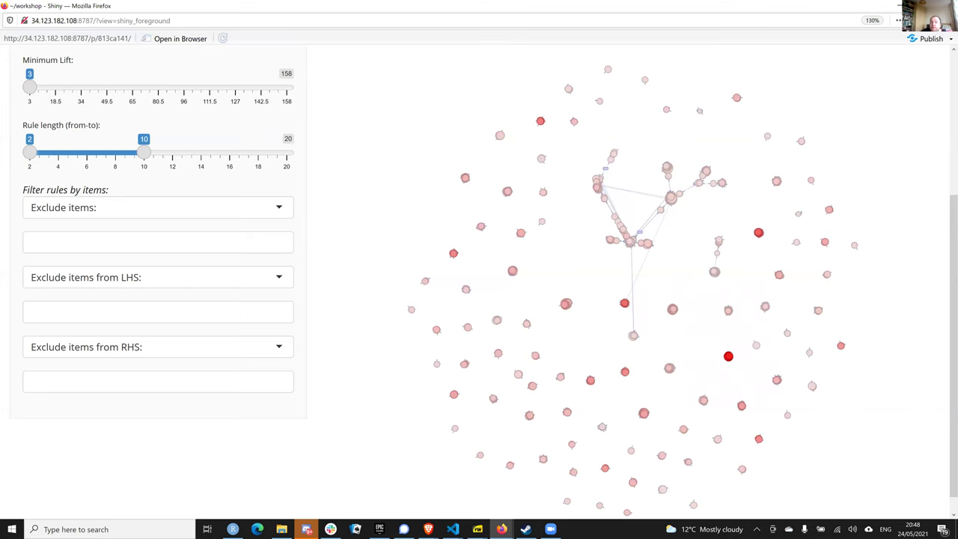
# Return to the RStudio window and stop the running rule explorer in the console.
pyautogui.hotkey('alt', 'Tab')
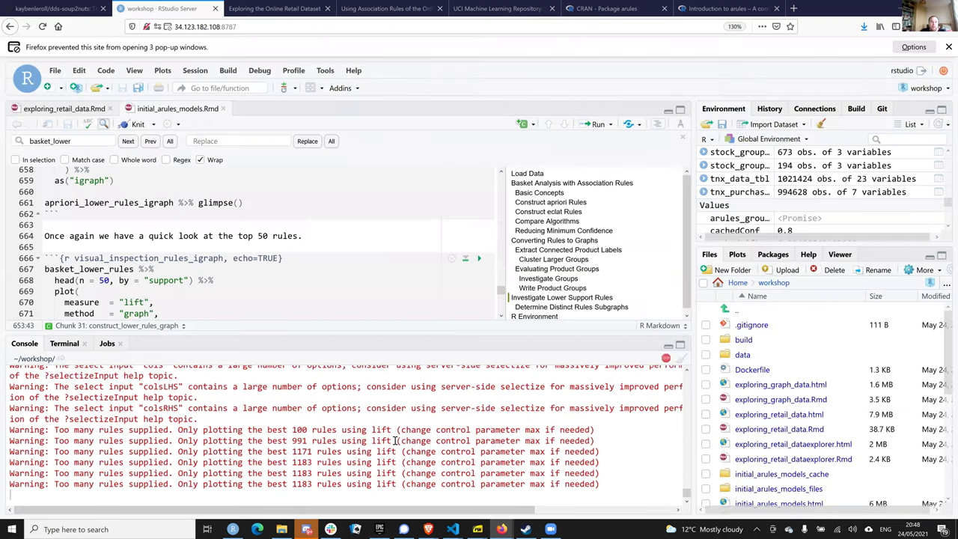
pyautogui.press('Escape')
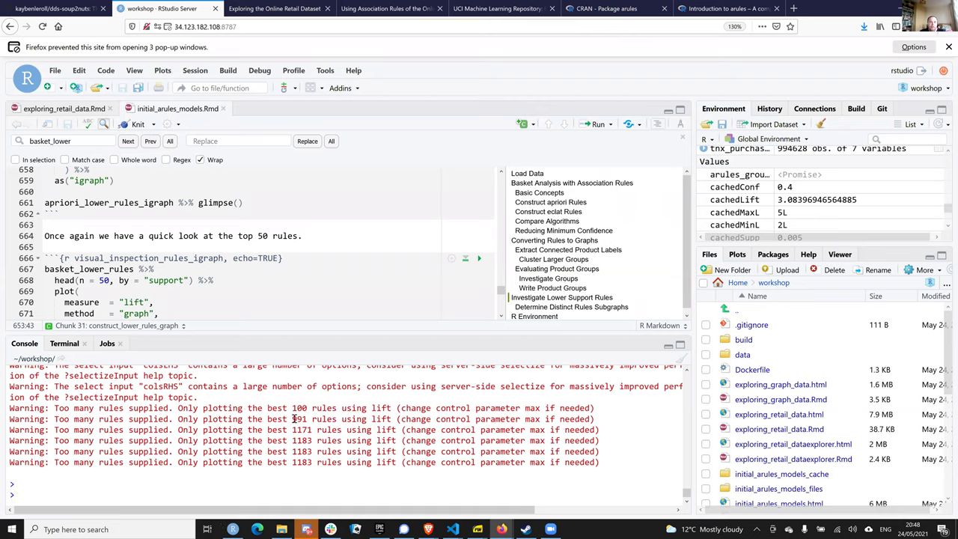
# Try to print an object named apriori_lower_rules_tbl in the console.
pyautogui.write('aprior')
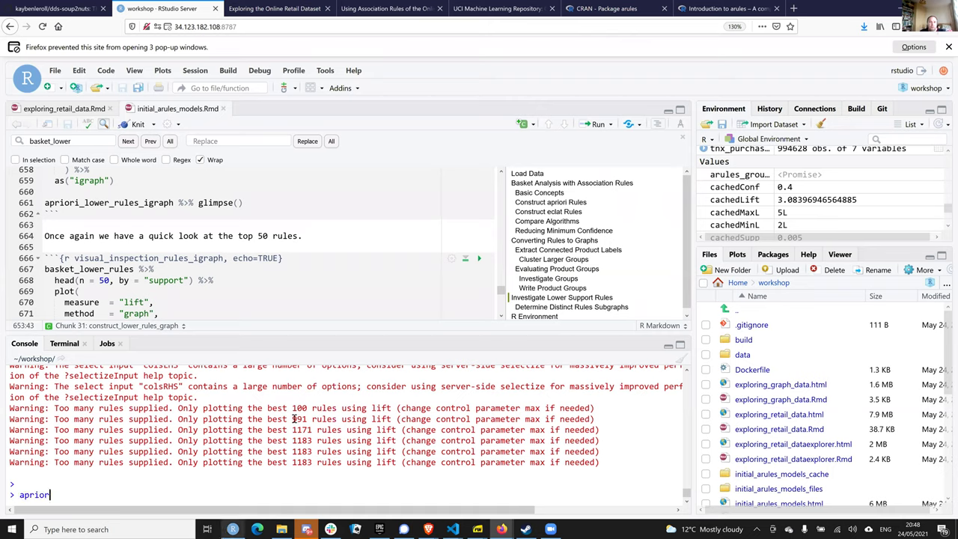
pyautogui.write('_lower')
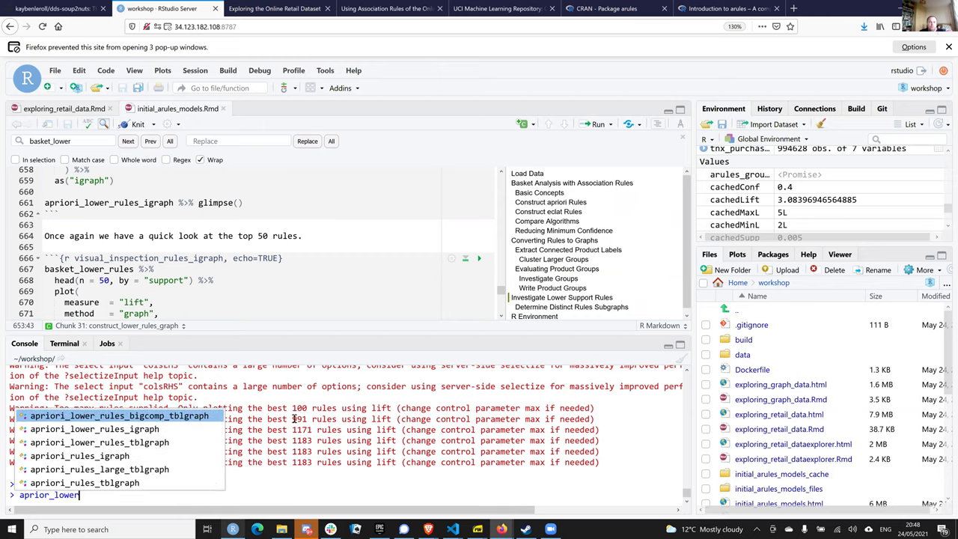
pyautogui.write('_r')
pyautogui.press('Tab')
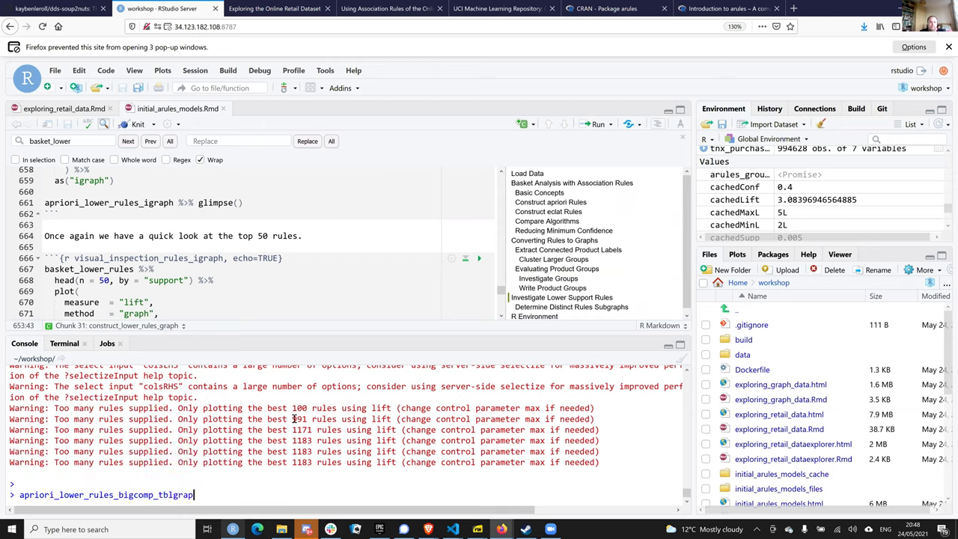
pyautogui.press('BackSpace')
pyautogui.press('BackSpace')
pyautogui.press('BackSpace')
pyautogui.press('BackSpace')
pyautogui.press('BackSpace')
pyautogui.press('BackSpace')
pyautogui.press('BackSpace')
pyautogui.press('BackSpace')
pyautogui.press('BackSpace')
pyautogui.press('BackSpace')
pyautogui.press('BackSpace')
pyautogui.press('BackSpace')
pyautogui.press('BackSpace')
pyautogui.press('BackSpace')
pyautogui.press('BackSpace')
pyautogui.press('BackSpace')
pyautogui.write('t')
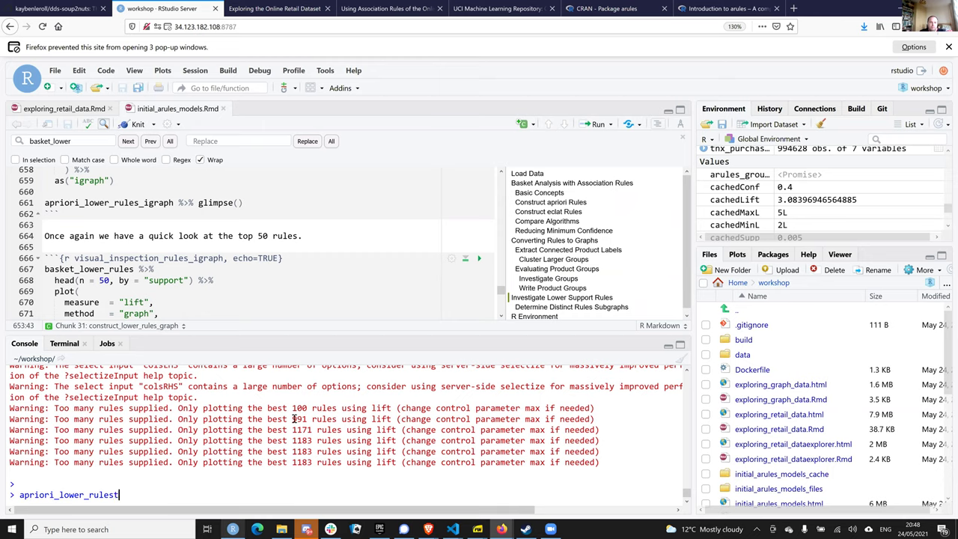
pyautogui.press('BackSpace')
pyautogui.write('_tb')
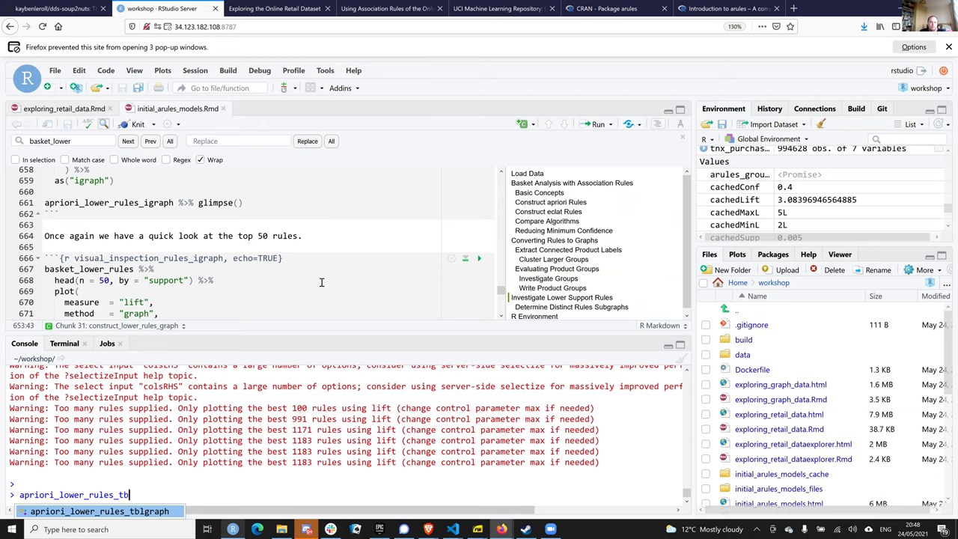
pyautogui.write('l')
pyautogui.hotkey('ctrl', '1')
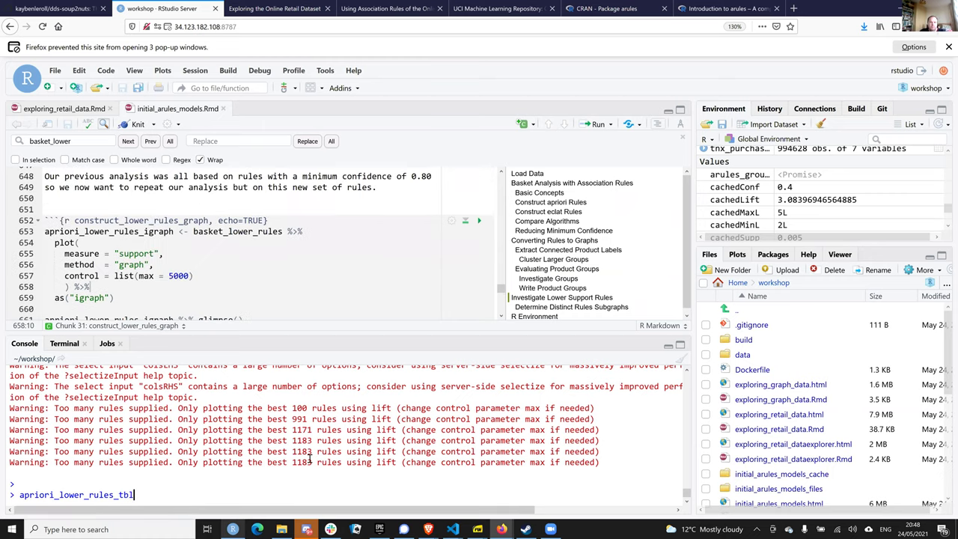
pyautogui.press('Return')
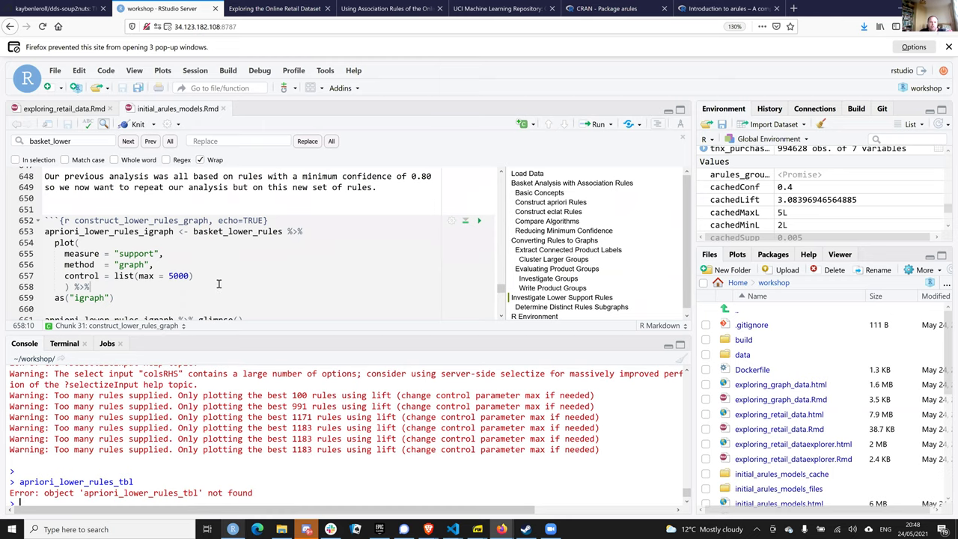
# Look up the lower-confidence rules table's definition under Reducing Minimum Confidence and highlight the start of its assignment.
pyautogui.click(588, 288)
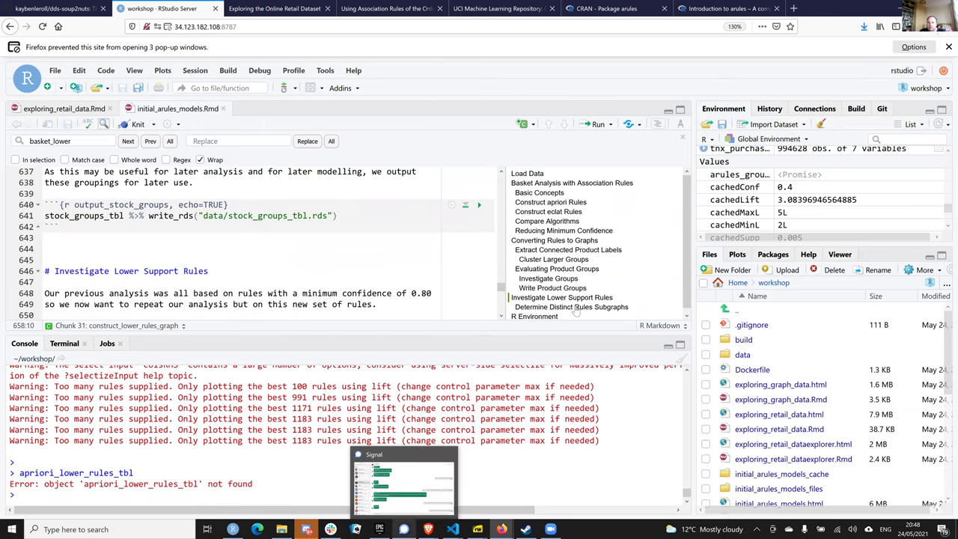
pyautogui.click(570, 299)
pyautogui.scroll(-5, 397, 261)
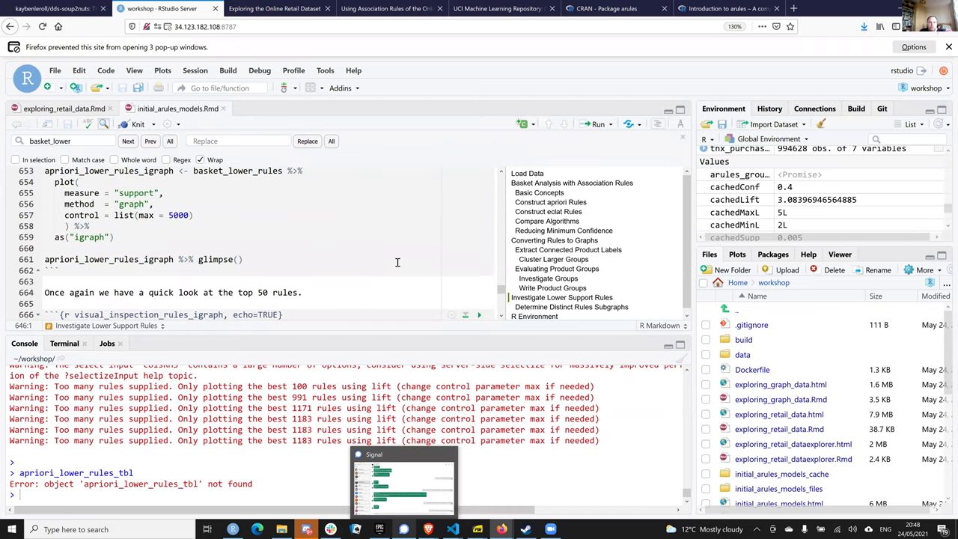
pyautogui.scroll(2, 397, 262)
pyautogui.click(571, 241)
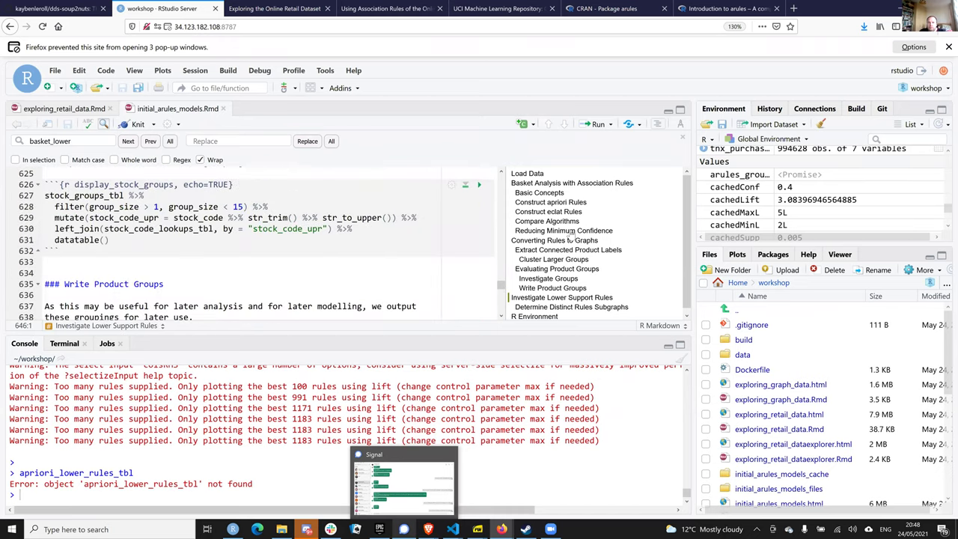
pyautogui.click(569, 231)
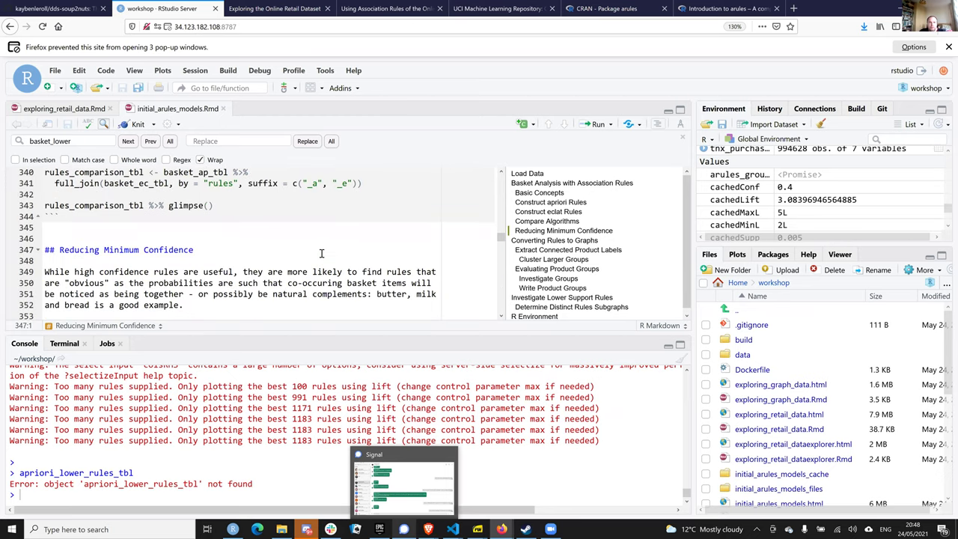
pyautogui.scroll(2, 321, 253)
pyautogui.scroll(3, 321, 253)
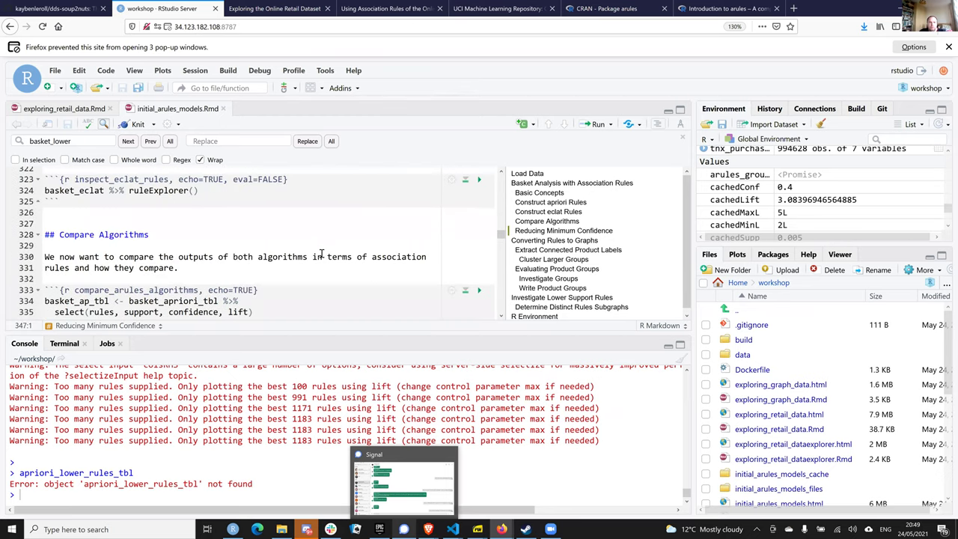
pyautogui.scroll(-9, 321, 253)
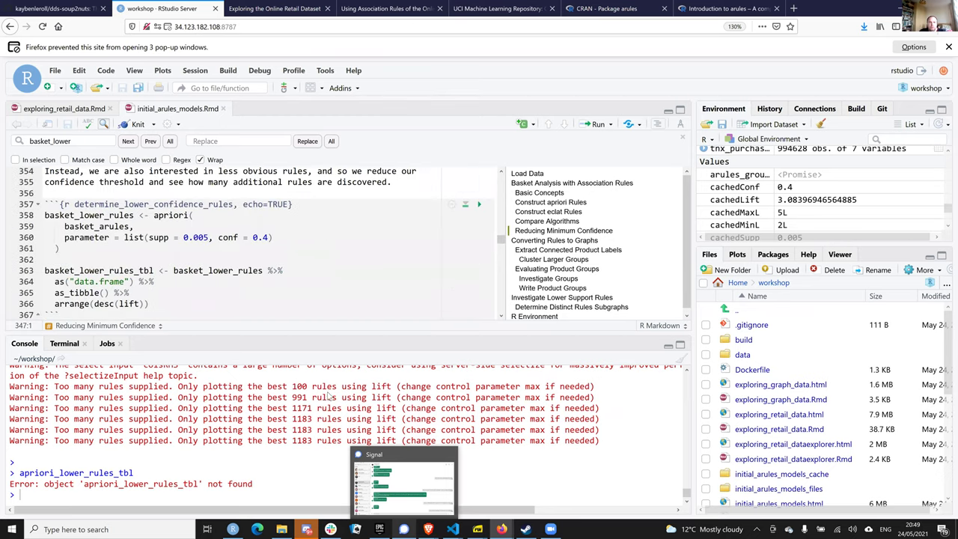
pyautogui.click(45, 271)
pyautogui.hotkey('shift', 'Down')
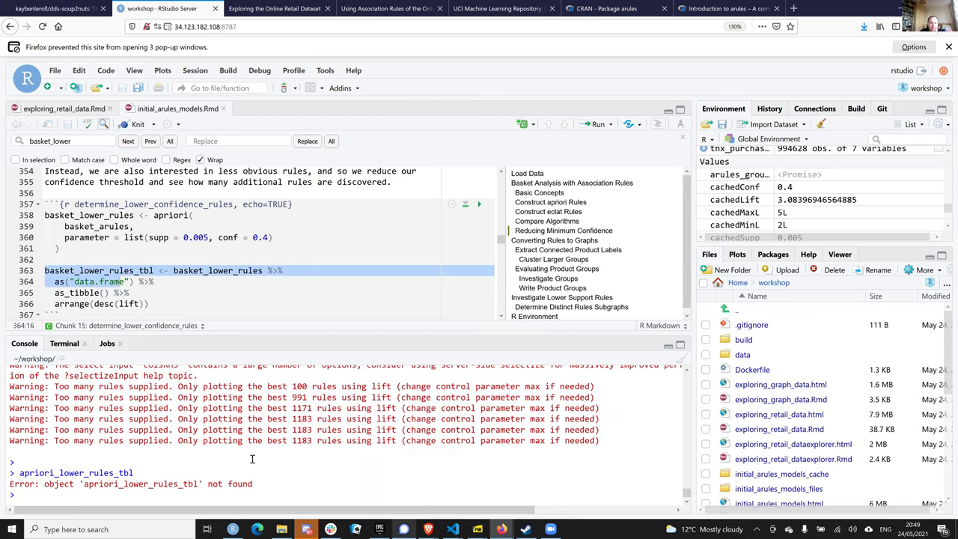
# Print basket_lower_rules_tbl in the console and enlarge the console area to show the whole output.
pyautogui.write('basket_lower_ru')
pyautogui.press('Tab')
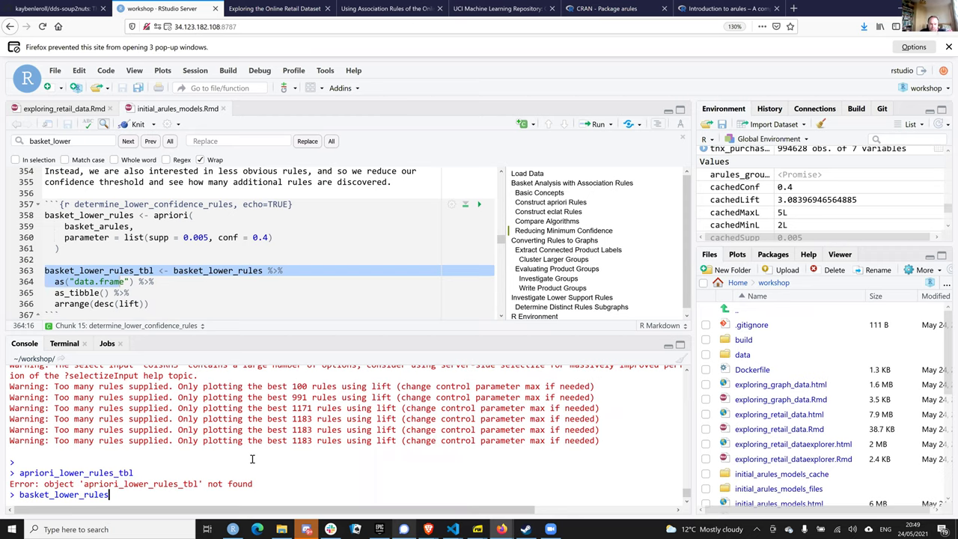
pyautogui.write('_tbl')
pyautogui.press('Return')
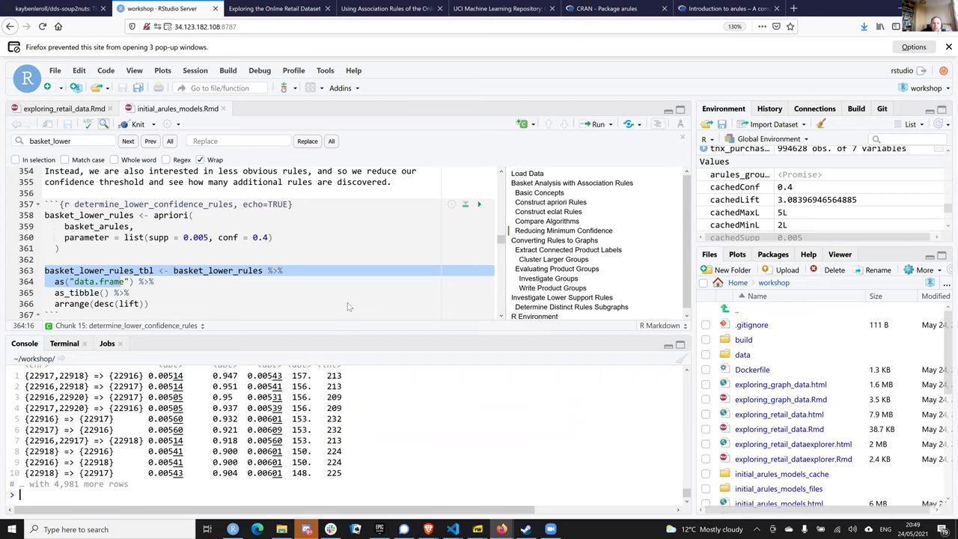
pyautogui.moveTo(348, 334); pyautogui.dragTo(348, 297)
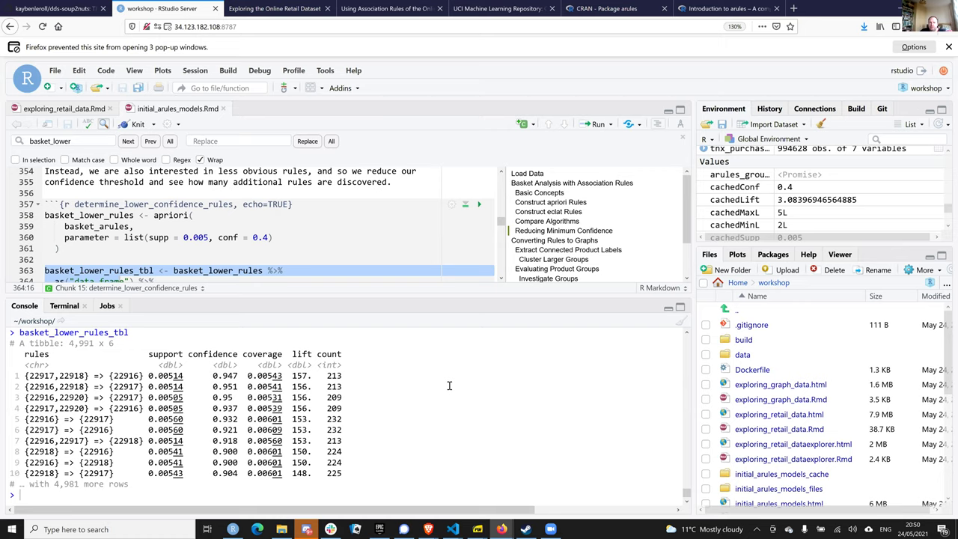
# List the rules in basket_lower_rules_tbl that have a confidence below 0.6.
pyautogui.press('Up')
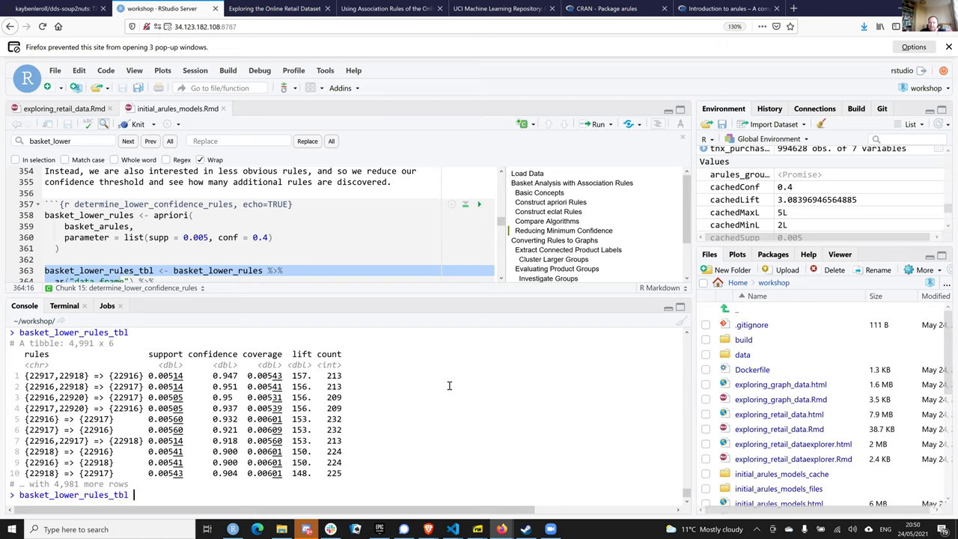
pyautogui.write('%>% filter(conf')
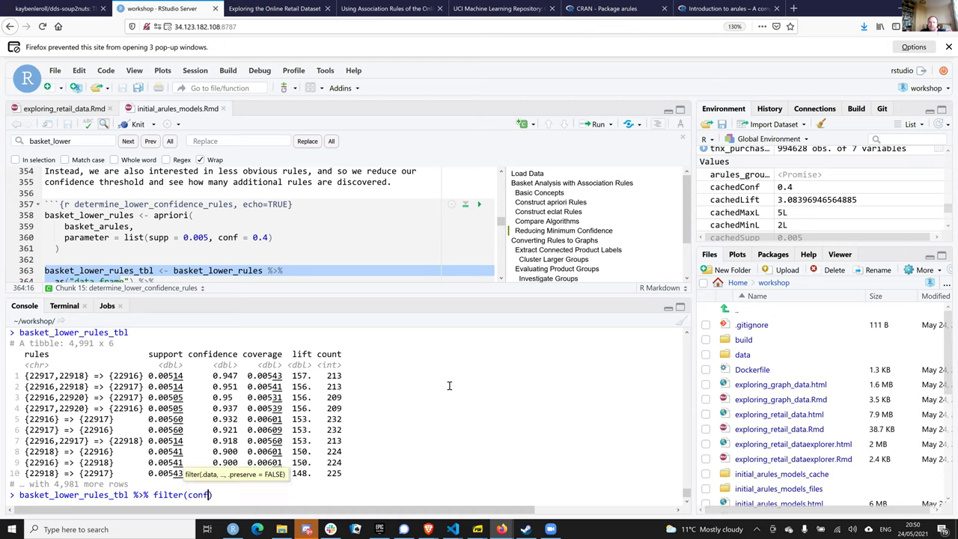
pyautogui.write('idence ')
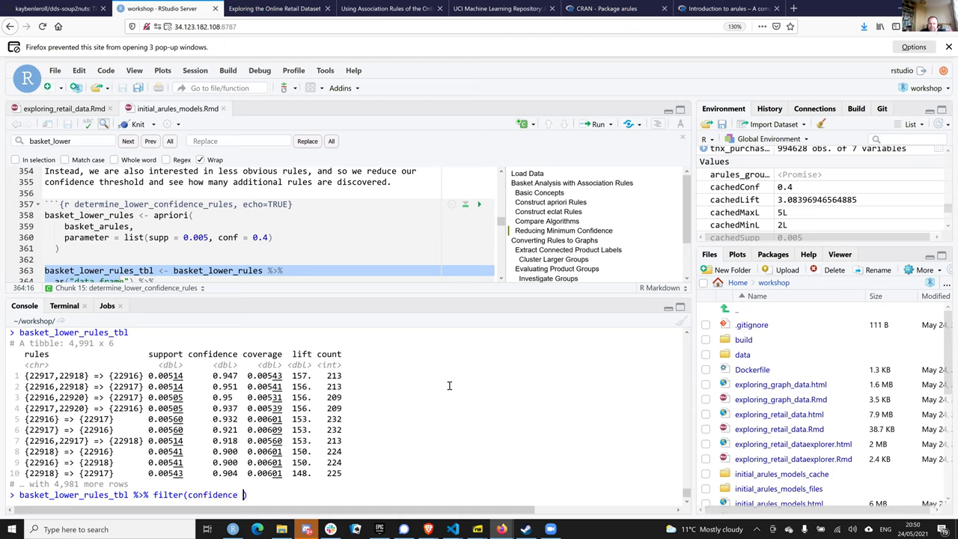
pyautogui.write('< 0.')
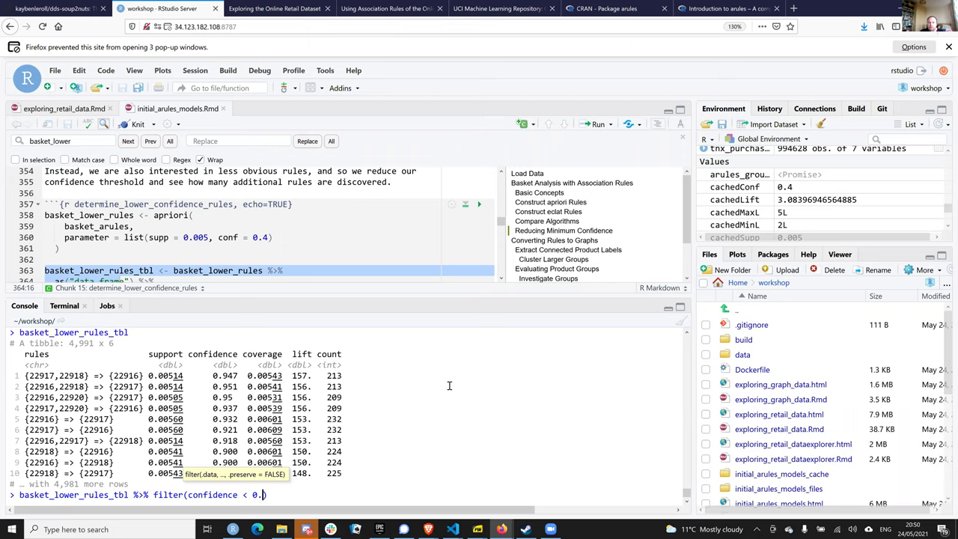
pyautogui.write('6')
pyautogui.scroll(-1, 449, 386)
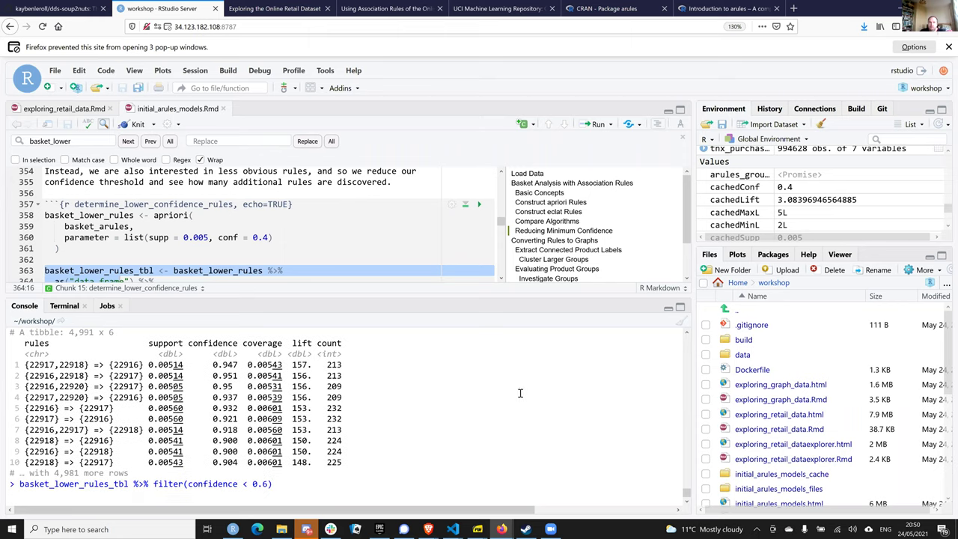
pyautogui.press('Return')
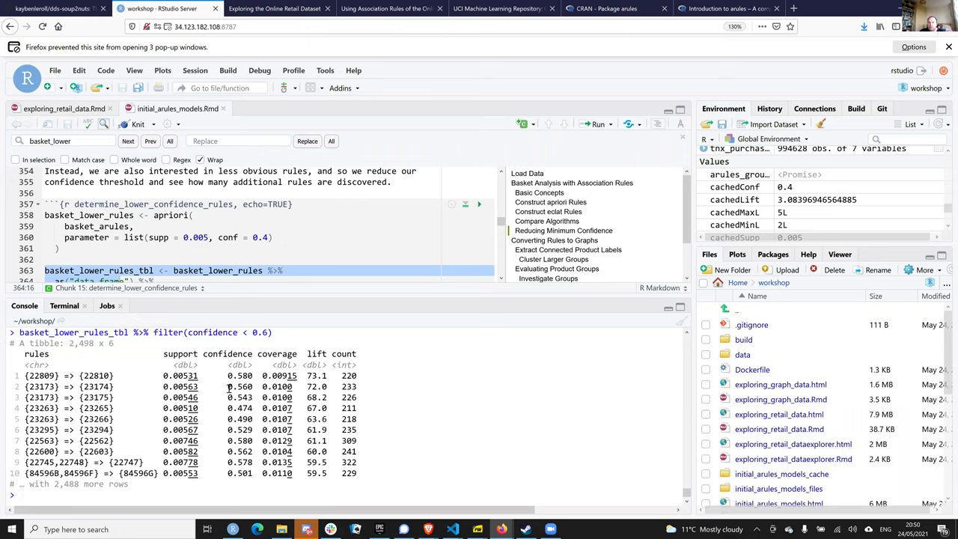
# Rerun the filter on basket_lower_rules_tbl with confidence below 0.45, and select stock code 22563 in the first resulting rule.
pyautogui.press('Up')
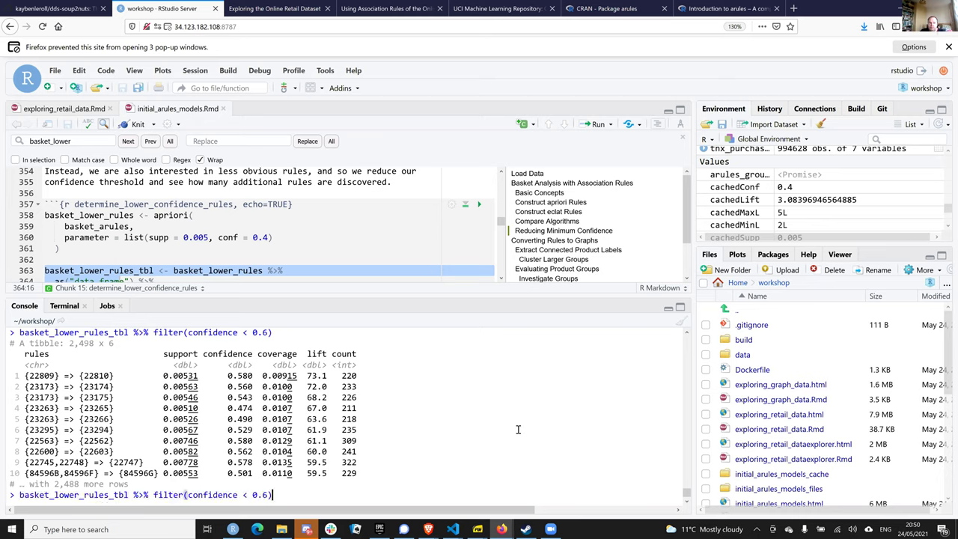
pyautogui.press('Left')
pyautogui.press('BackSpace')
pyautogui.write('4')
pyautogui.write('5')
pyautogui.press('Return')
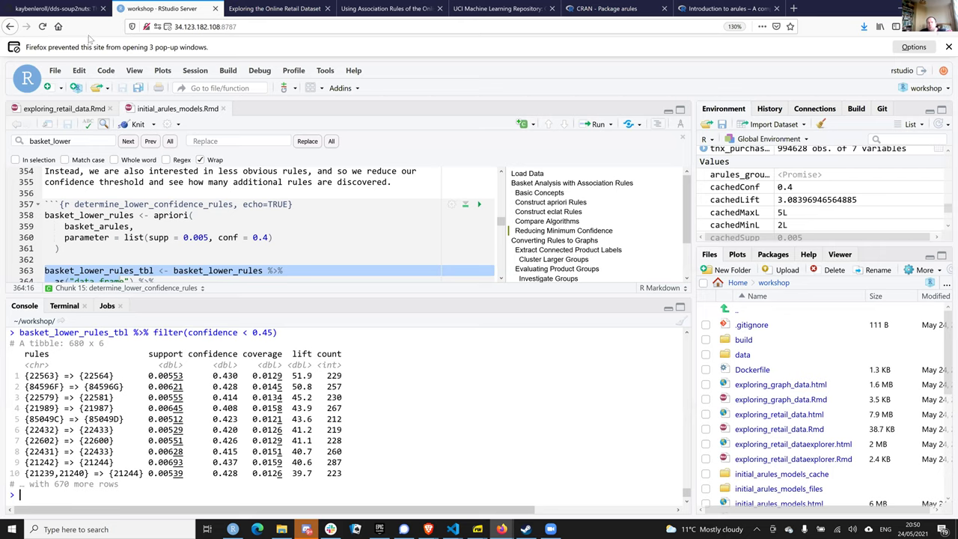
pyautogui.doubleClick(51, 375)
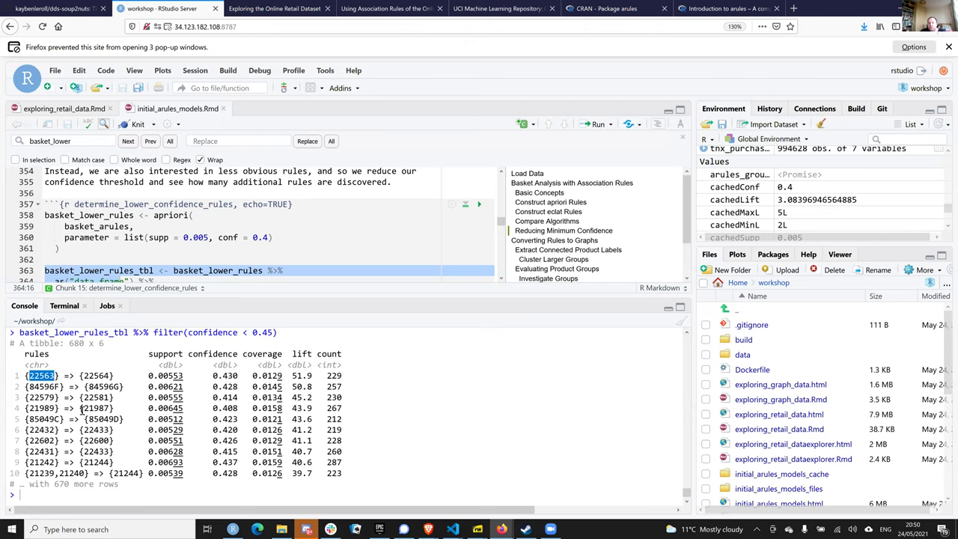